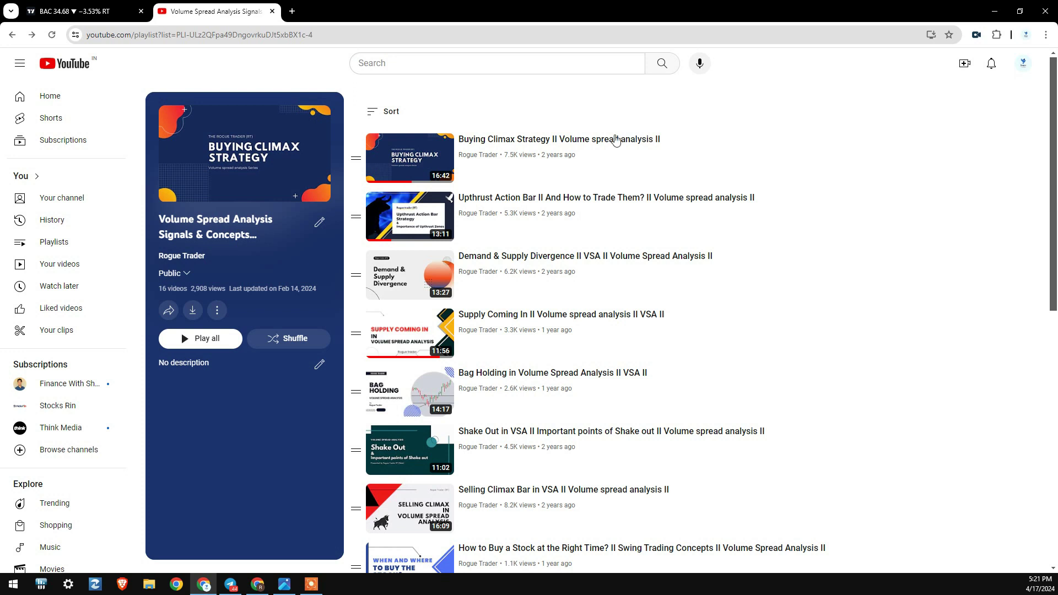
# - Look through the videos in the Volume Spread Analysis playlist and return to its beginning
pyautogui.scroll(-4, 1056, 208)
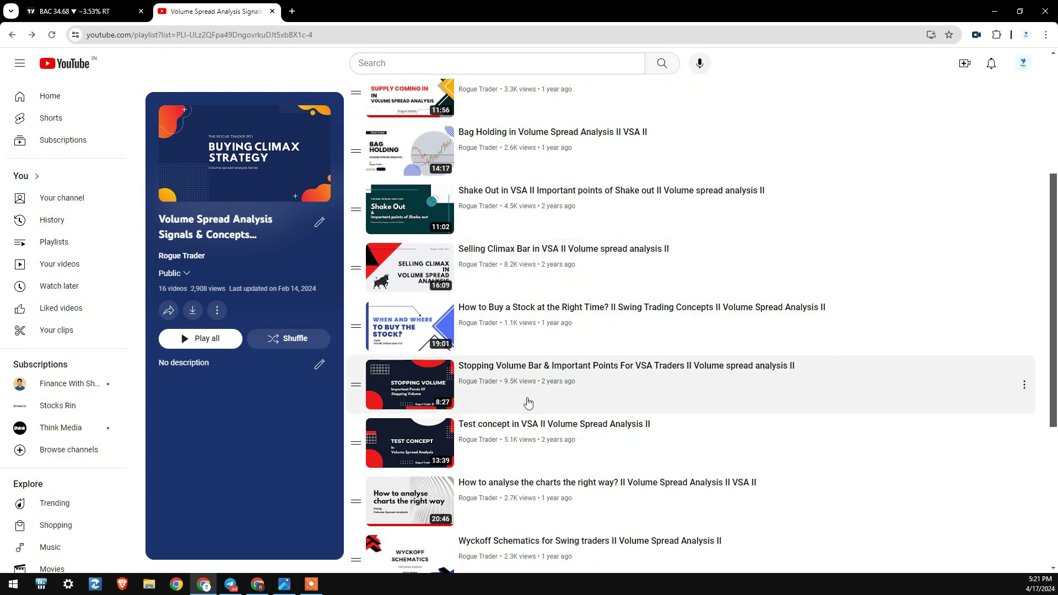
pyautogui.moveTo(1049, 380); pyautogui.dragTo(1052, 262)
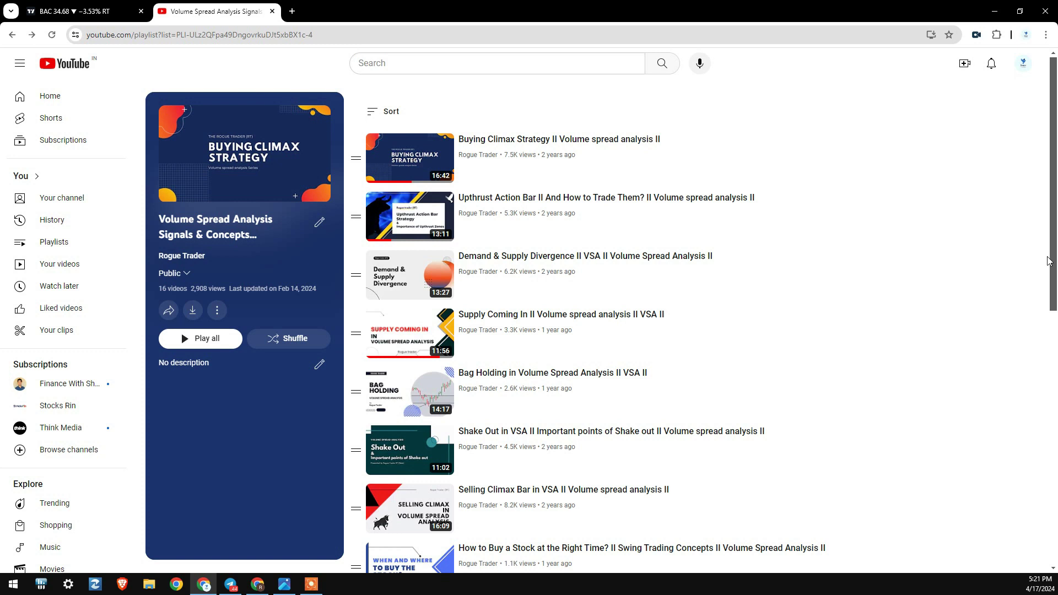
# - Switch to Telegram and find the April 14 chart post in the Rogue Trading community chat
pyautogui.hotkey('alt', 'Tab')
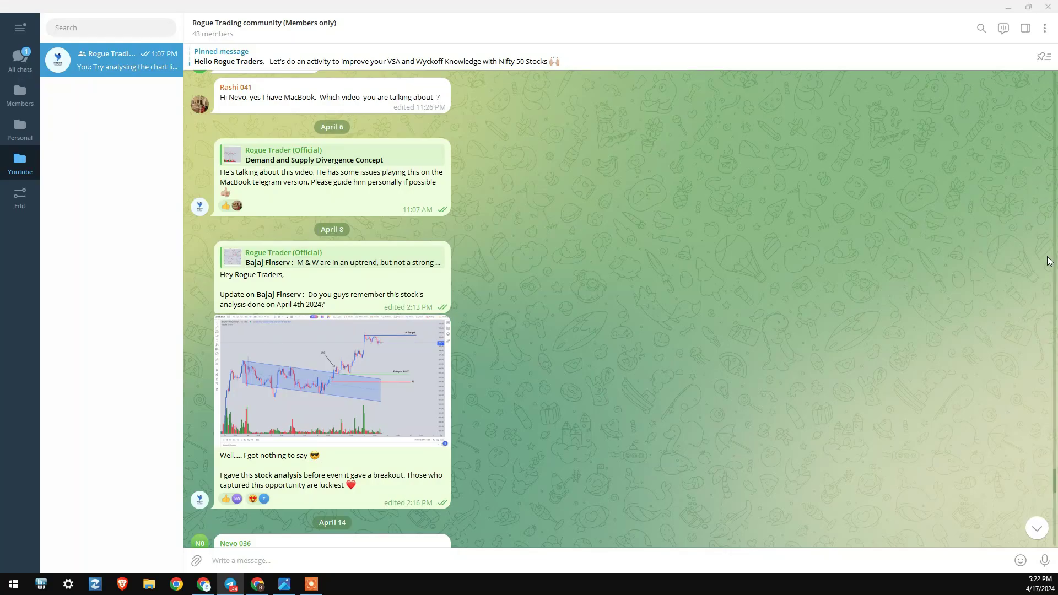
pyautogui.scroll(-4, 705, 324)
pyautogui.scroll(1, 705, 329)
pyautogui.scroll(-1, 706, 330)
pyautogui.scroll(2, 706, 331)
pyautogui.scroll(-5, 705, 330)
pyautogui.scroll(1, 706, 331)
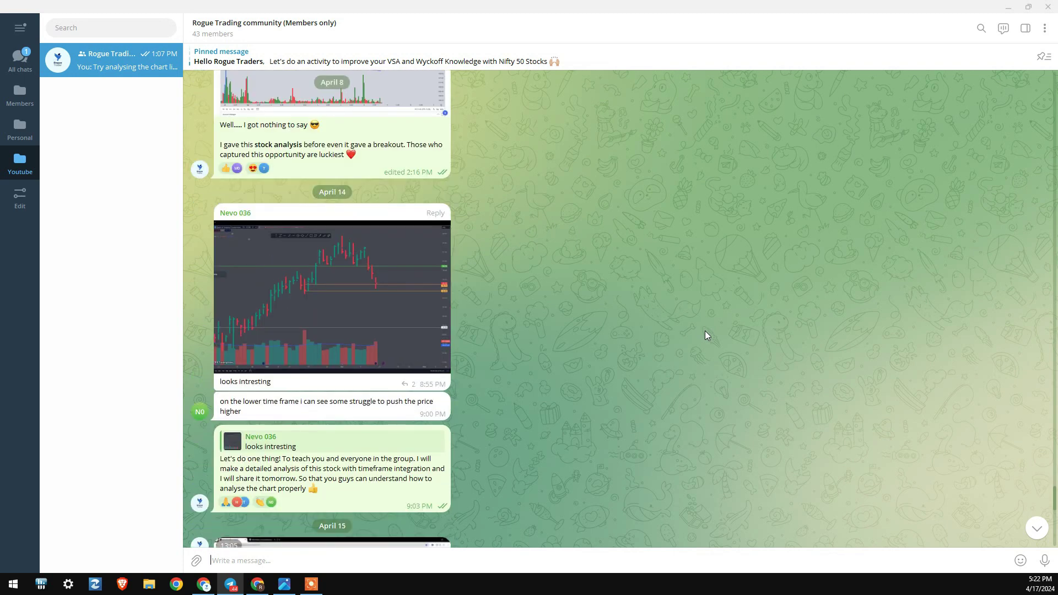
pyautogui.scroll(-1, 706, 335)
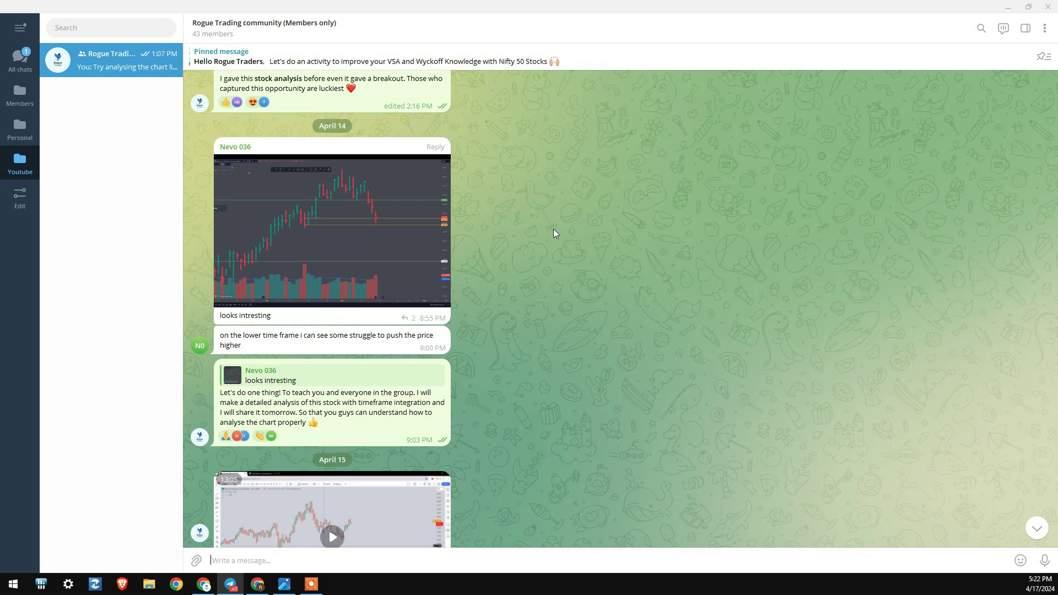
# - View the Bank of America daily chart image from the April 14 post at full size
pyautogui.click(361, 235)
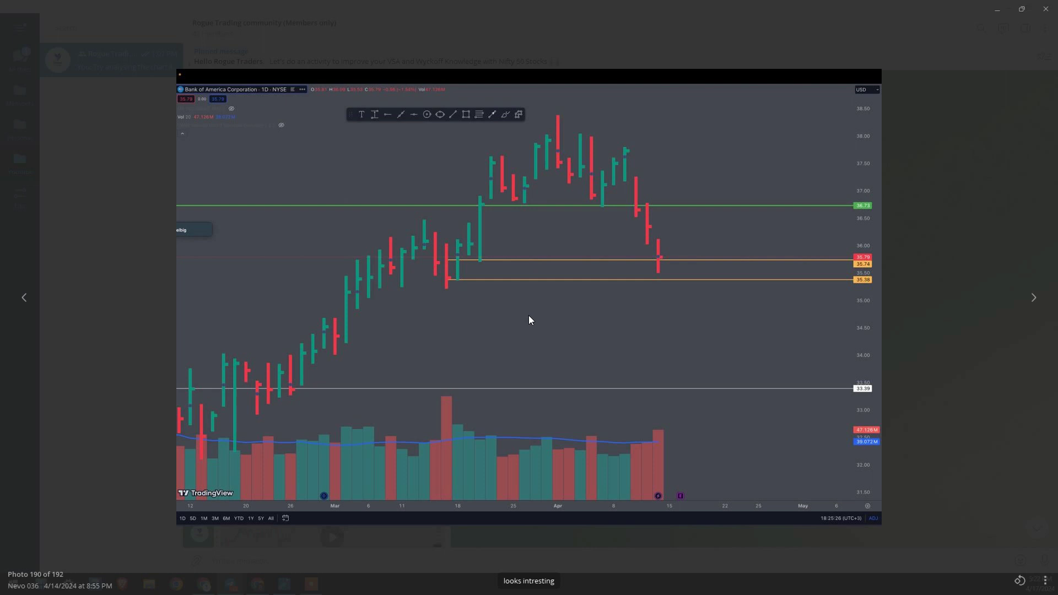
pyautogui.click(925, 350)
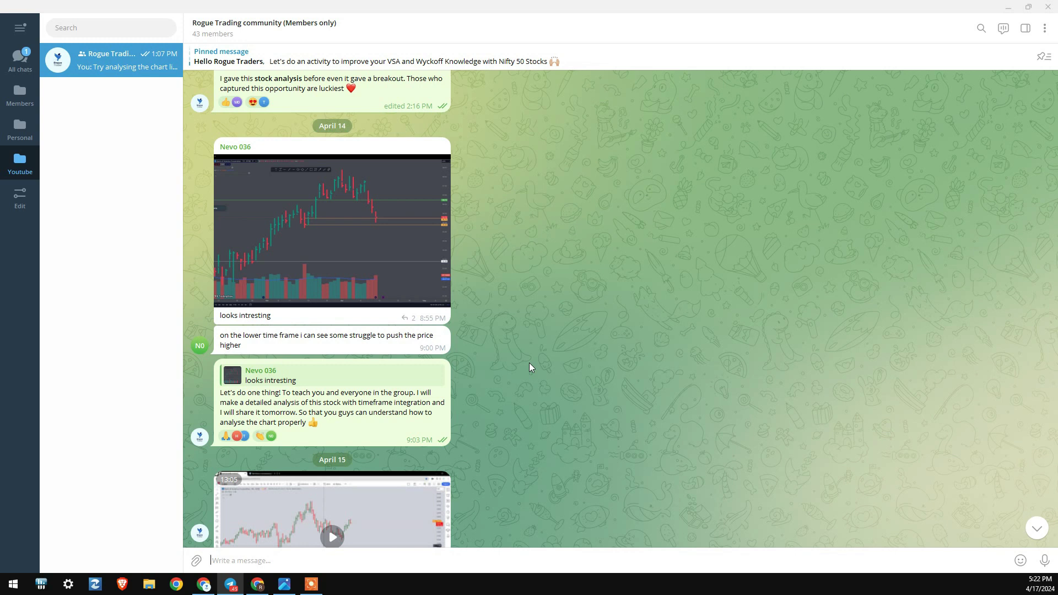
pyautogui.click(398, 267)
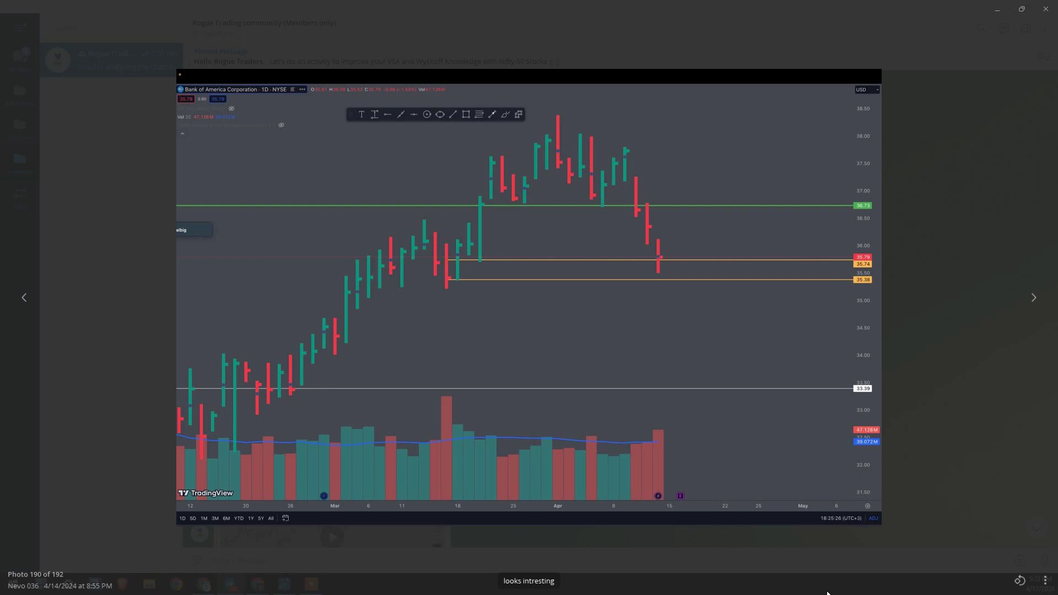
# - Mark the rally from February to April and the following decline with lines on the chart image, and undo both
pyautogui.moveTo(248, 388); pyautogui.dragTo(553, 134)
pyautogui.moveTo(553, 134)
pyautogui.mouseDown()
pyautogui.moveTo(666, 284)
pyautogui.moveTo(655, 263)
pyautogui.mouseUp()
pyautogui.hotkey('ctrl', 'z')
pyautogui.hotkey('ctrl', 'z')
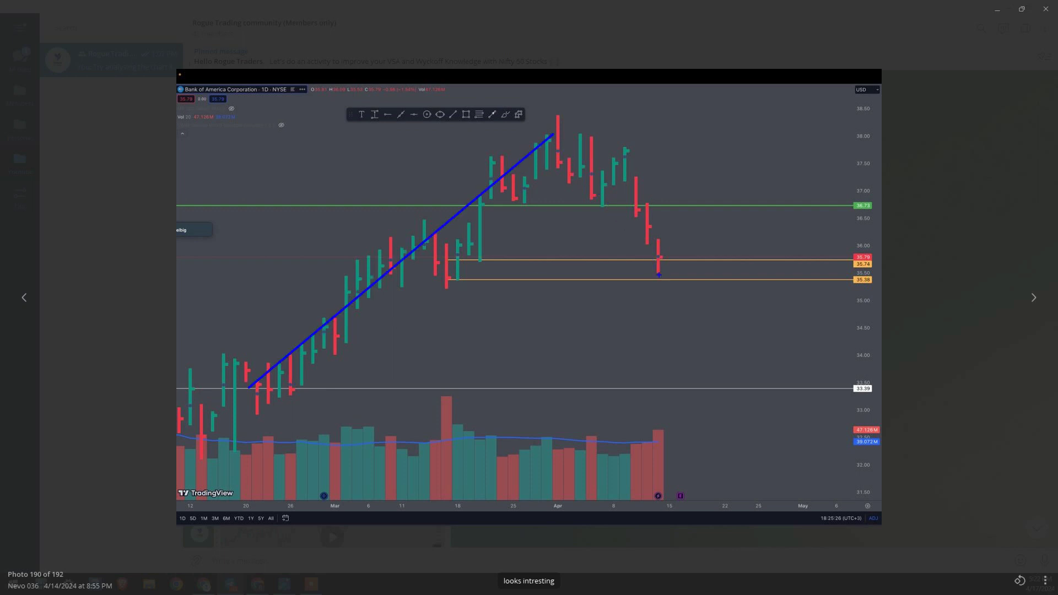
# - Box the latest bar with its volume and mark the decline leading into it on the chart image, and clear the marks
pyautogui.moveTo(650, 225)
pyautogui.mouseDown()
pyautogui.moveTo(686, 439)
pyautogui.moveTo(675, 512)
pyautogui.mouseUp()
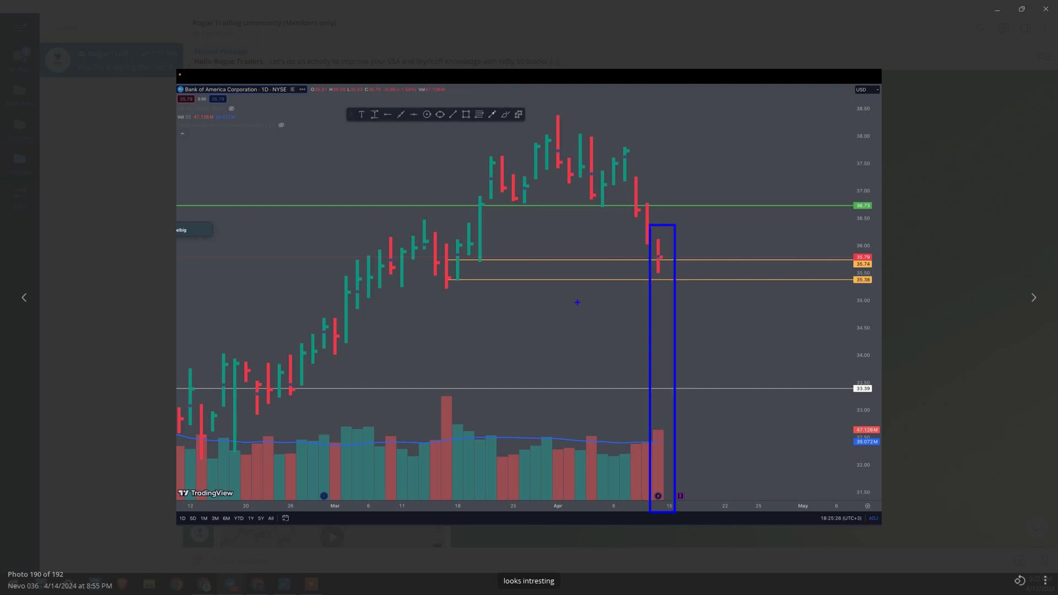
pyautogui.moveTo(571, 134); pyautogui.dragTo(650, 226)
pyautogui.press('Escape')
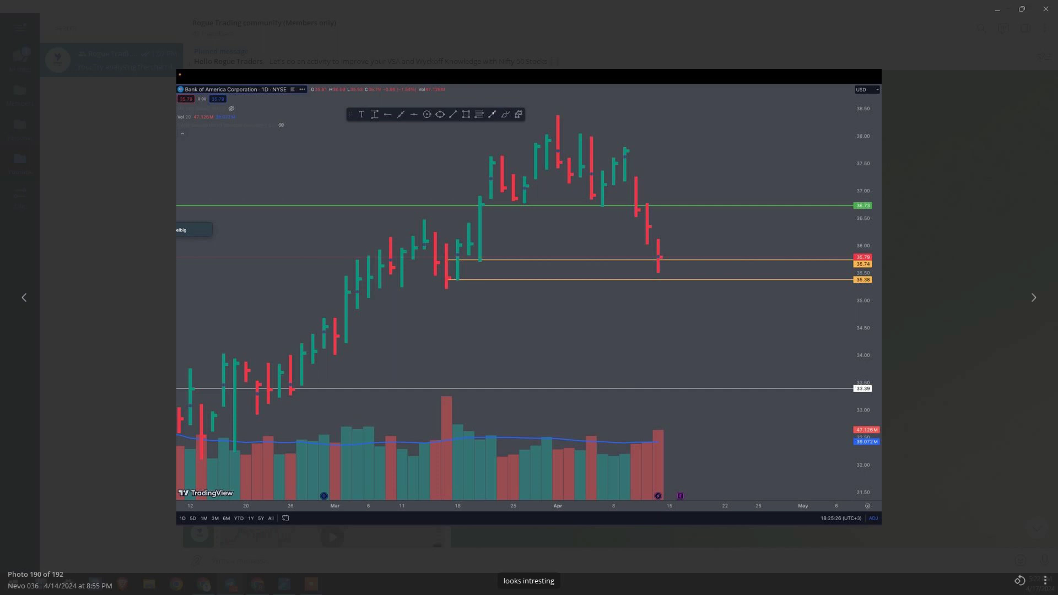
# - Outline the support zone from the high-volume March bar, mark the decline into it and a projected rally, and clear the marks
pyautogui.moveTo(444, 243)
pyautogui.mouseDown()
pyautogui.moveTo(676, 307)
pyautogui.moveTo(716, 289)
pyautogui.mouseUp()
pyautogui.press('Escape')
pyautogui.moveTo(448, 293); pyautogui.dragTo(448, 388)
pyautogui.moveTo(448, 242)
pyautogui.mouseDown()
pyautogui.moveTo(459, 254)
pyautogui.moveTo(722, 293)
pyautogui.mouseUp()
pyautogui.moveTo(606, 135); pyautogui.dragTo(654, 270)
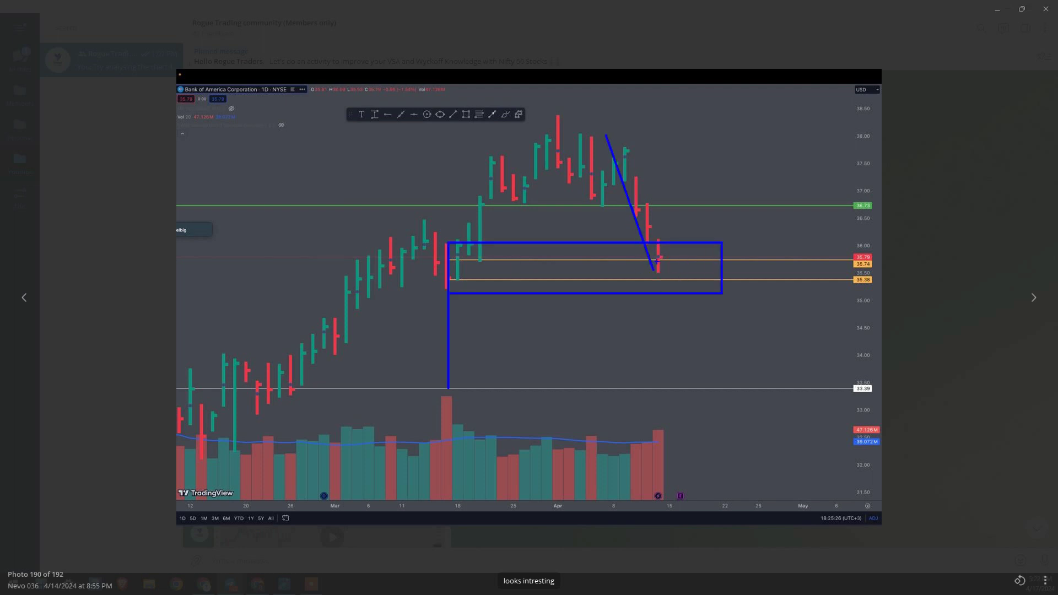
pyautogui.moveTo(662, 273)
pyautogui.mouseDown()
pyautogui.moveTo(721, 174)
pyautogui.moveTo(739, 206)
pyautogui.moveTo(809, 122)
pyautogui.moveTo(853, 47)
pyautogui.mouseUp()
pyautogui.press('Escape')
# - Close the chart image and play the April 15 video on Bank of America's timeframe integration analysis
pyautogui.click(976, 279)
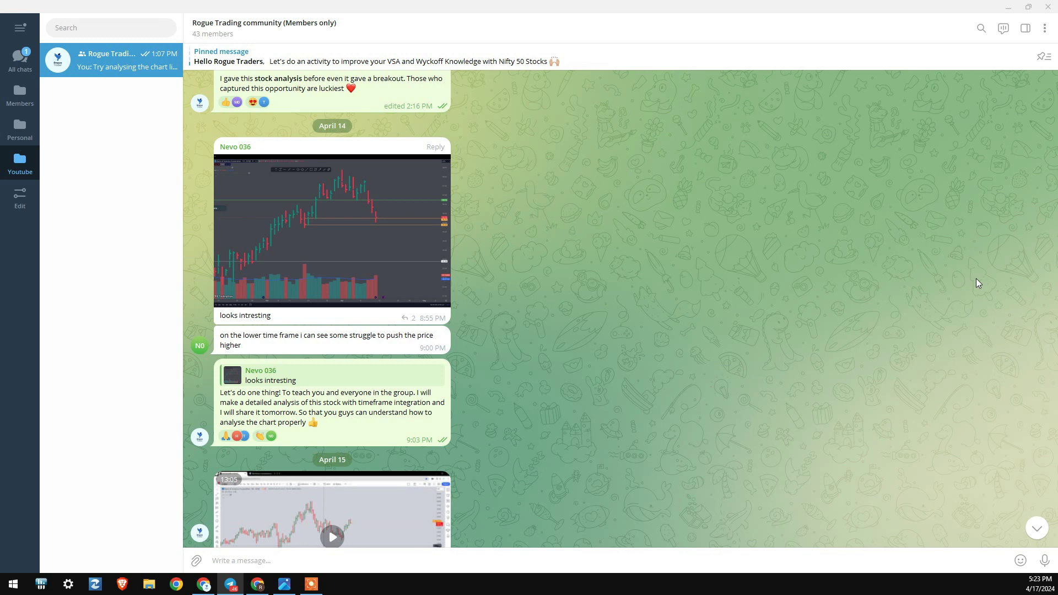
pyautogui.scroll(-3, 615, 250)
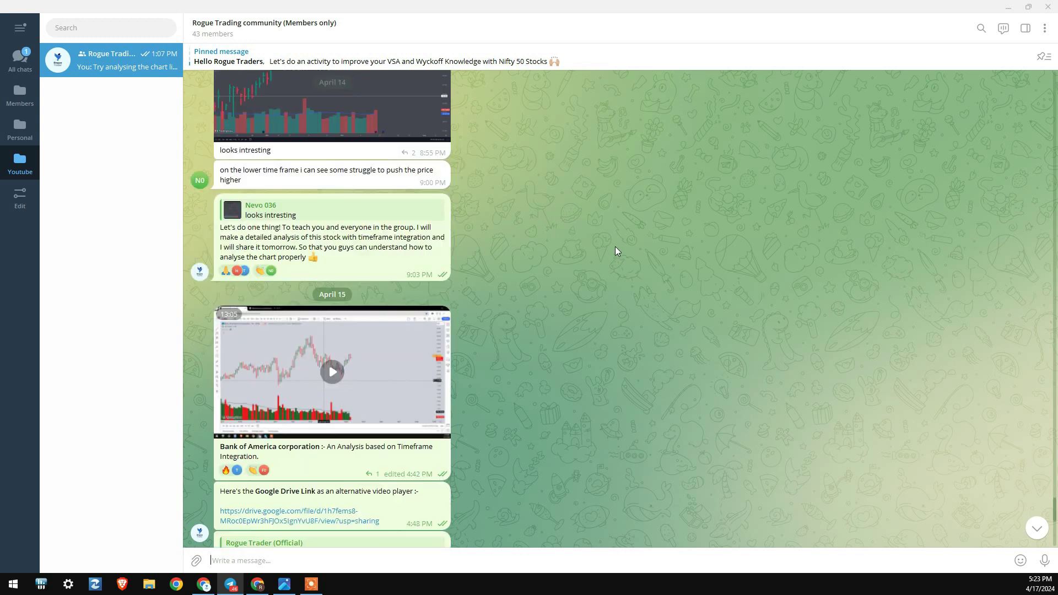
pyautogui.scroll(-2, 541, 213)
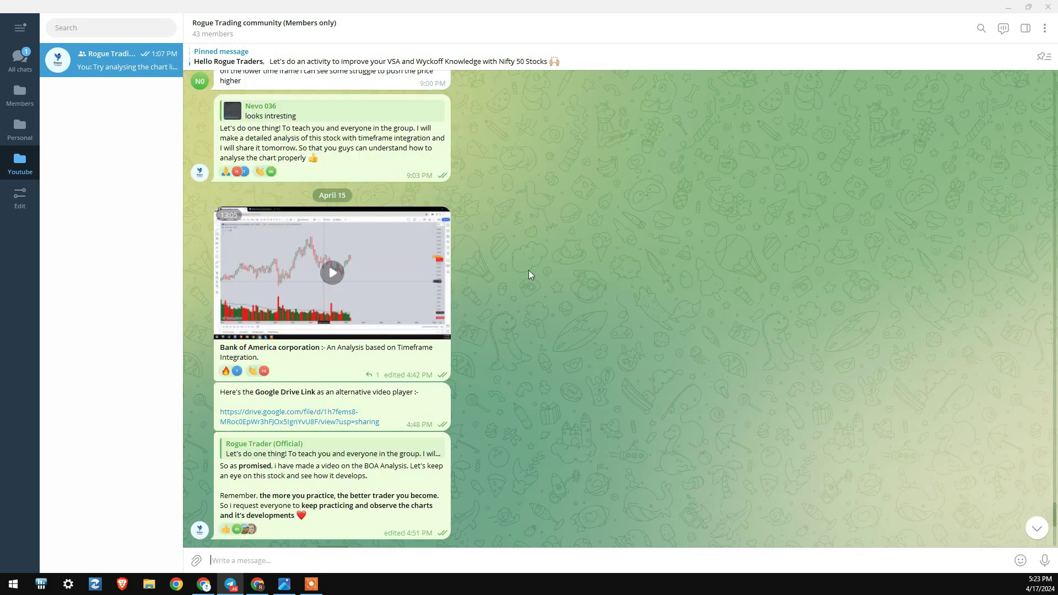
pyautogui.click(394, 285)
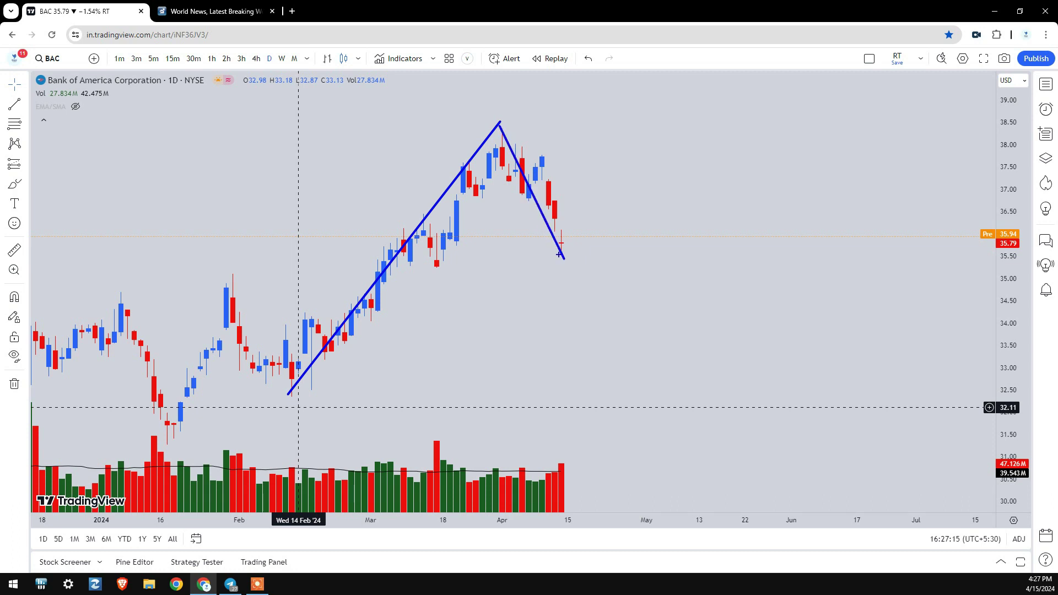
# - Sketch rising projection lines from the recent decline on the Bank of America daily chart, and clear all marks
pyautogui.moveTo(565, 241); pyautogui.dragTo(670, 66)
pyautogui.moveTo(601, 194); pyautogui.dragTo(655, 89)
pyautogui.press('Escape')
# - Show more of the daily price history, sketch a single projected rally from the latest candle, and undo it
pyautogui.moveTo(684, 278); pyautogui.dragTo(719, 238)
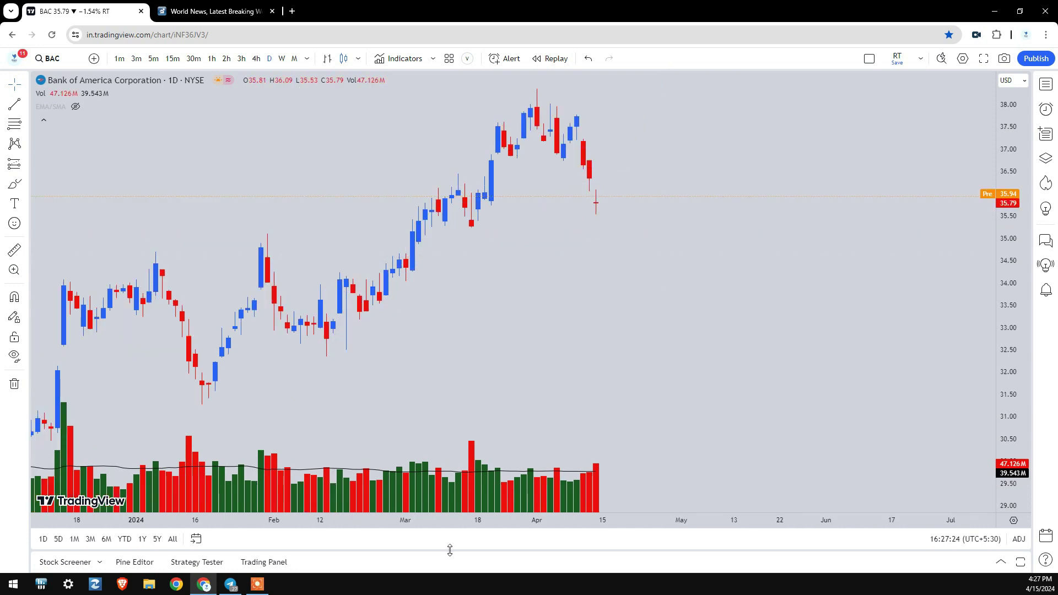
pyautogui.click(482, 487)
pyautogui.moveTo(1008, 240); pyautogui.dragTo(1008, 311)
pyautogui.moveTo(686, 220); pyautogui.dragTo(800, 64)
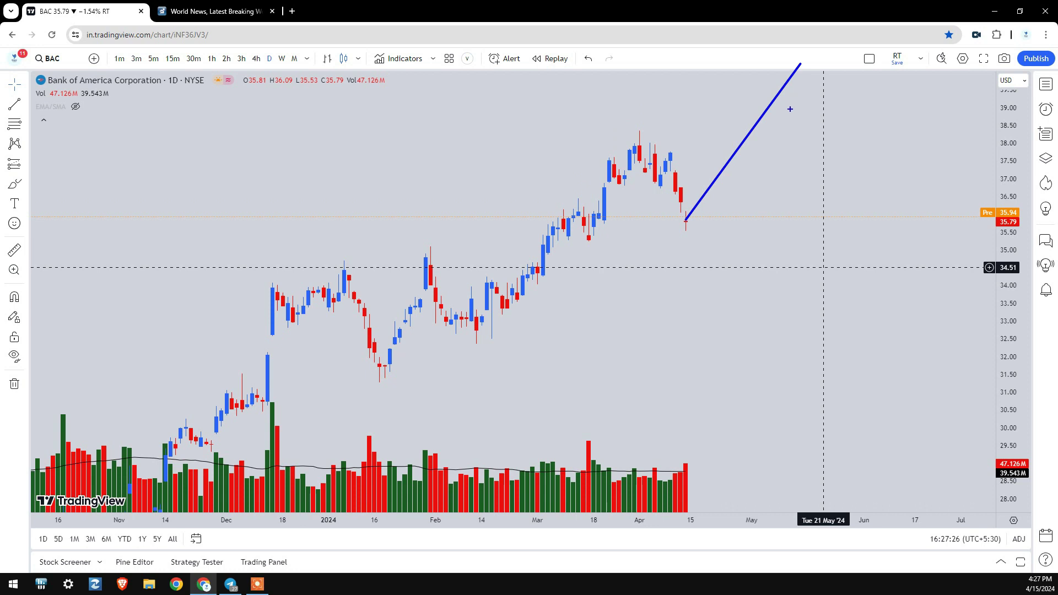
pyautogui.hotkey('ctrl', 'z')
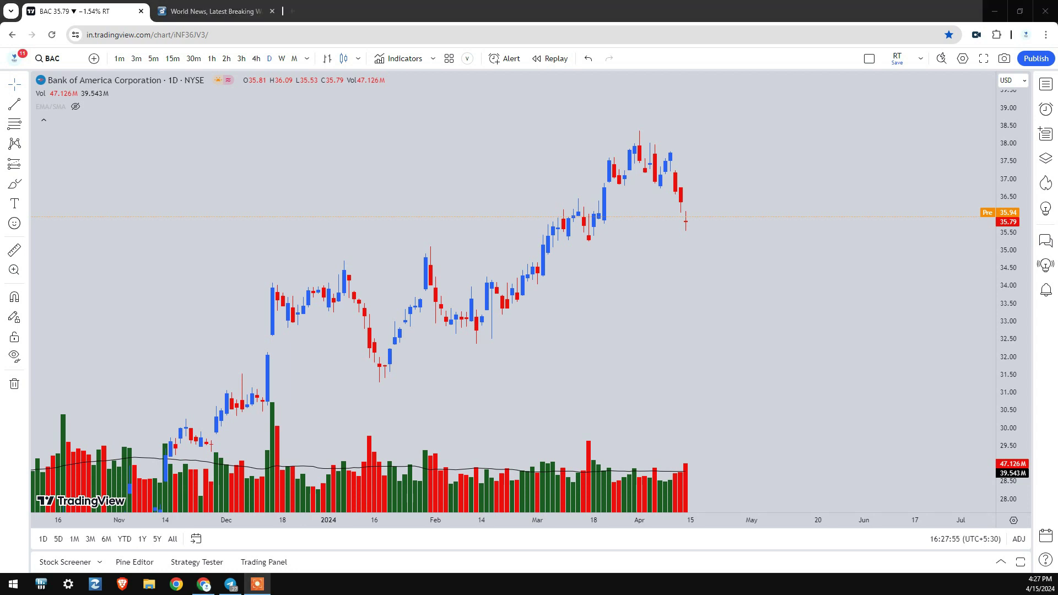
# - Switch the Bank of America chart to the monthly timeframe and bring its price history since the 1990s into view
pyautogui.click(668, 309)
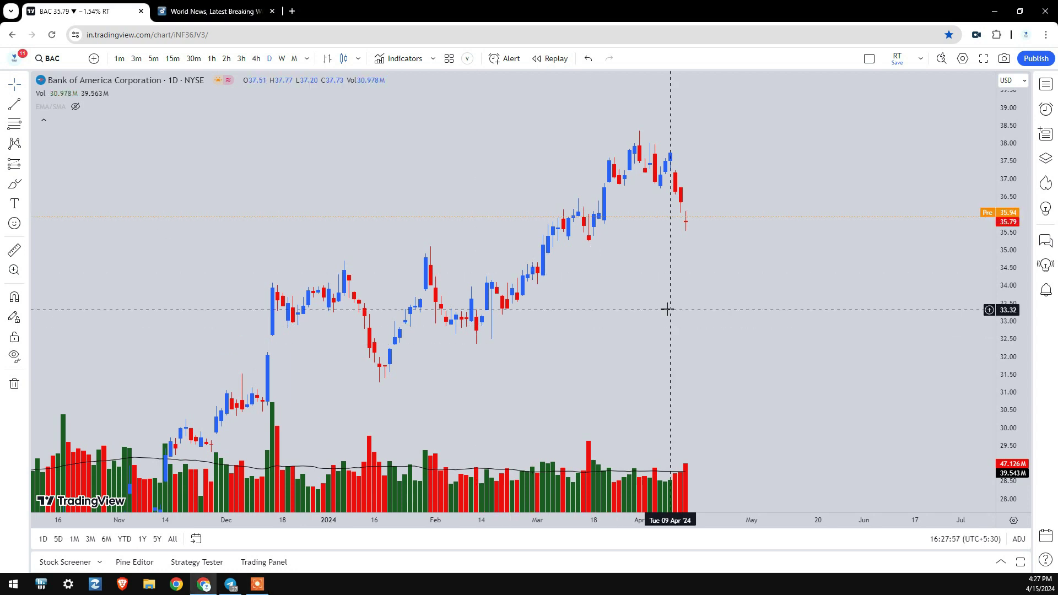
pyautogui.click(294, 58)
pyautogui.moveTo(1013, 147); pyautogui.dragTo(979, 504)
pyautogui.moveTo(1005, 261); pyautogui.dragTo(1003, 284)
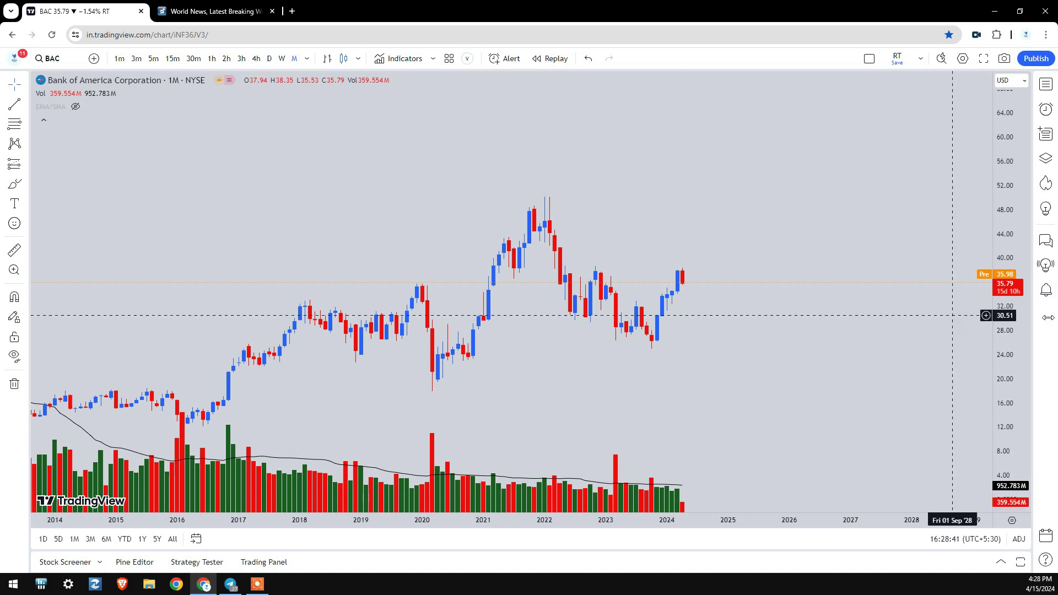
pyautogui.moveTo(764, 378); pyautogui.dragTo(778, 336)
pyautogui.moveTo(438, 507); pyautogui.dragTo(697, 499)
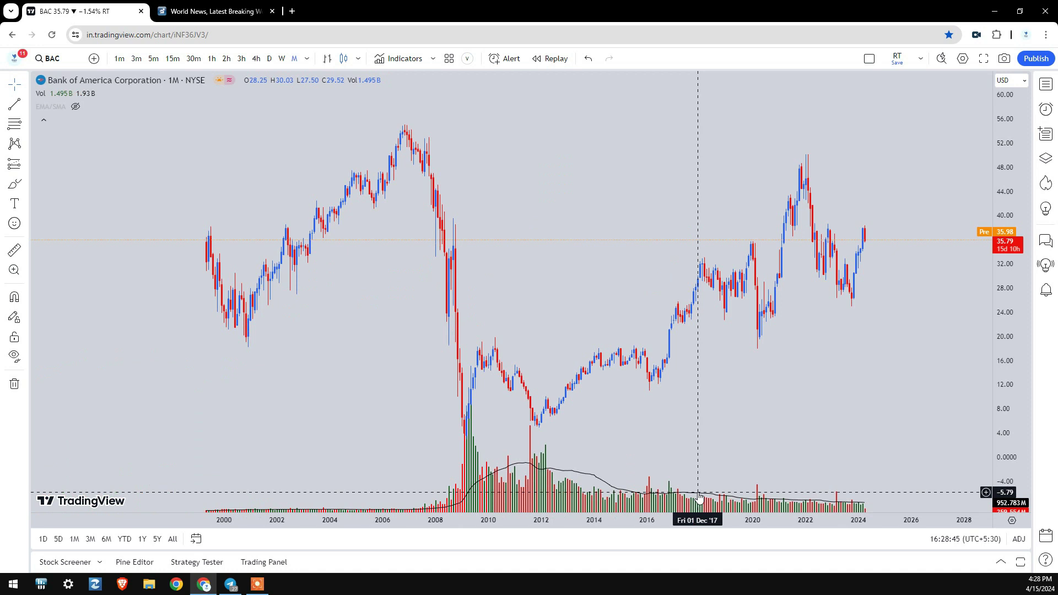
pyautogui.moveTo(843, 347); pyautogui.dragTo(789, 290)
pyautogui.doubleClick(1006, 162)
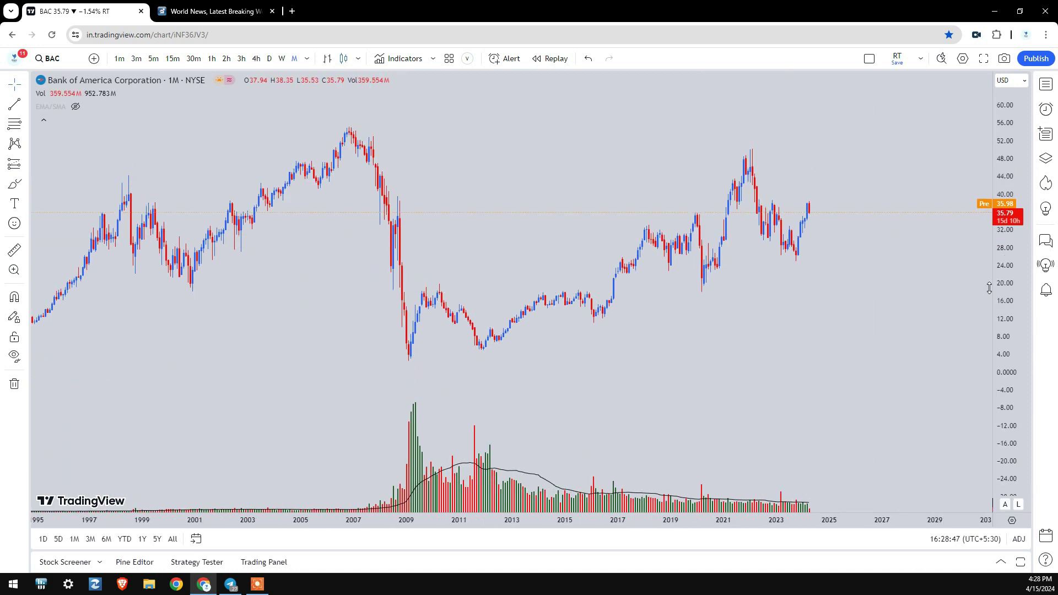
# - Trace the major monthly price swings from the 2007 peak through the 2009 low up to 2024, and clear the lines
pyautogui.click(346, 132)
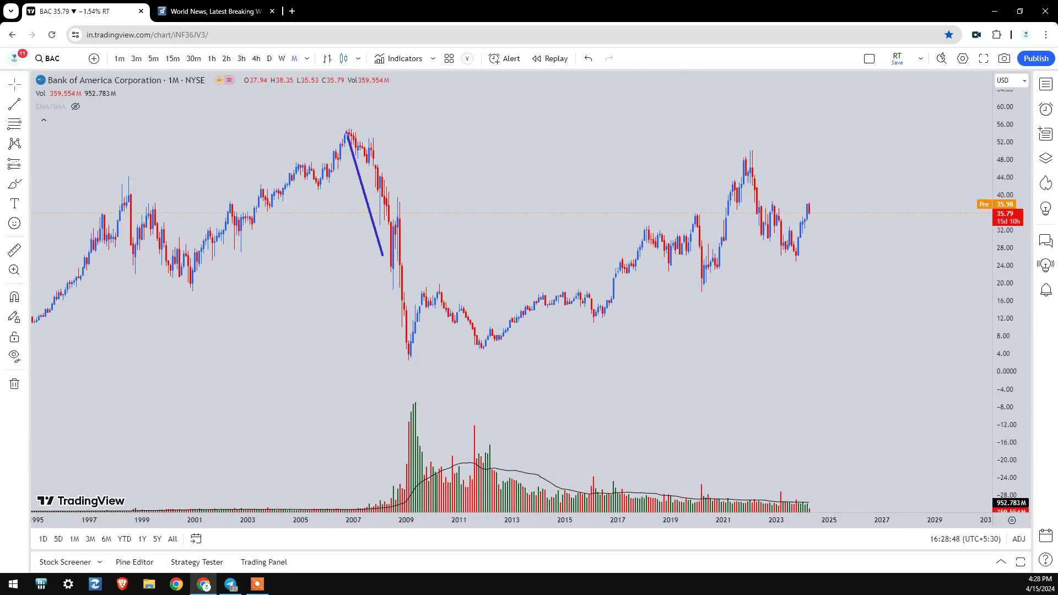
pyautogui.click(410, 358)
pyautogui.click(432, 290)
pyautogui.click(492, 350)
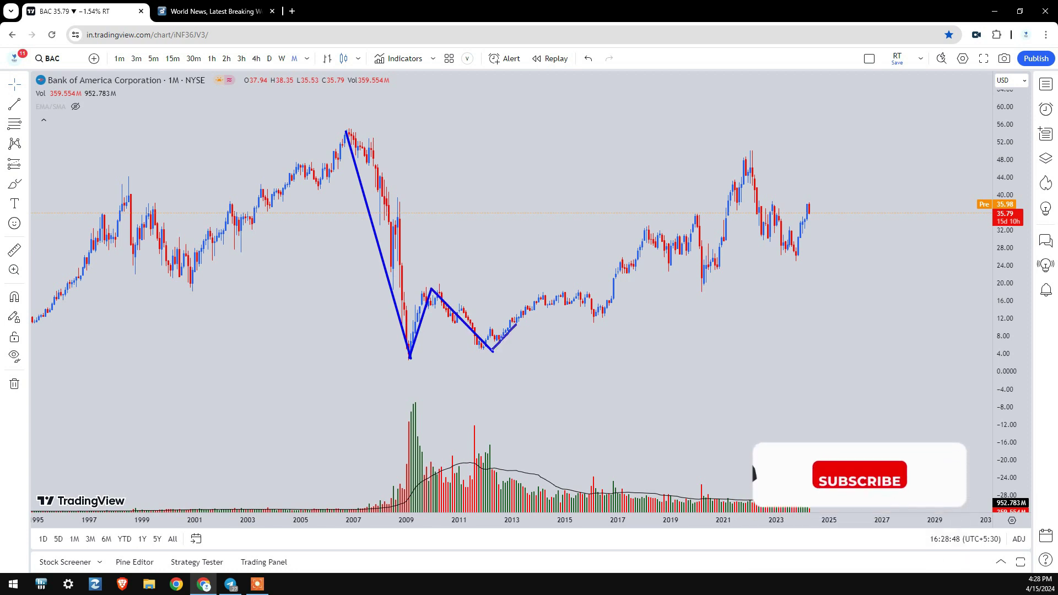
pyautogui.click(557, 290)
pyautogui.click(601, 331)
pyautogui.click(666, 219)
pyautogui.click(694, 275)
pyautogui.click(730, 172)
pyautogui.moveTo(771, 214)
pyautogui.mouseDown()
pyautogui.moveTo(803, 255)
pyautogui.moveTo(828, 167)
pyautogui.mouseUp()
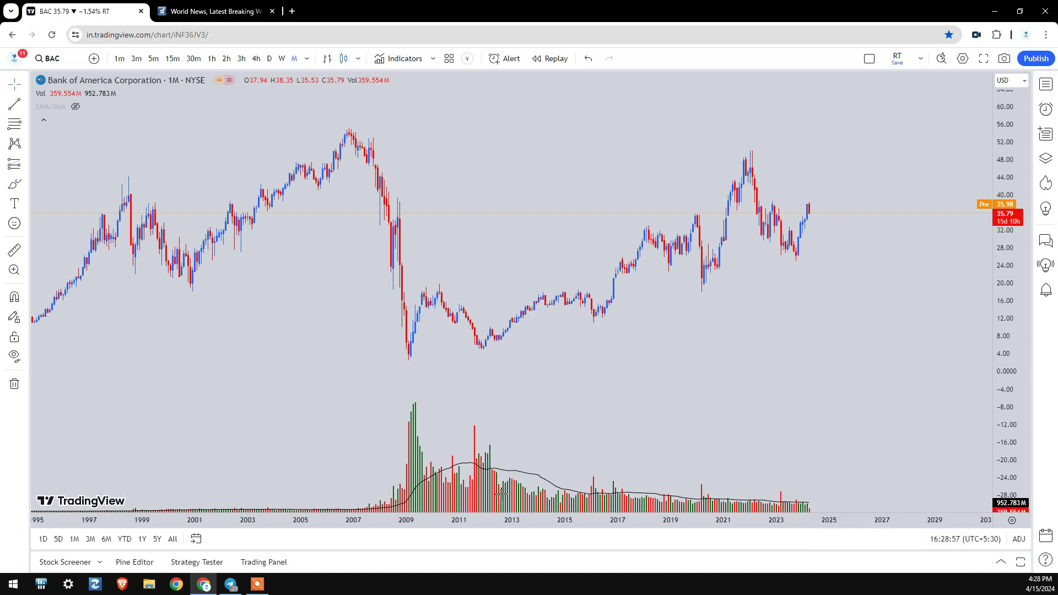
# - Trace the monthly swings from the 2016 low through the 2020 drop and 2022 peak to the 2023 low, and clear them
pyautogui.scroll(5, 623, 373)
pyautogui.moveTo(750, 325); pyautogui.dragTo(797, 215)
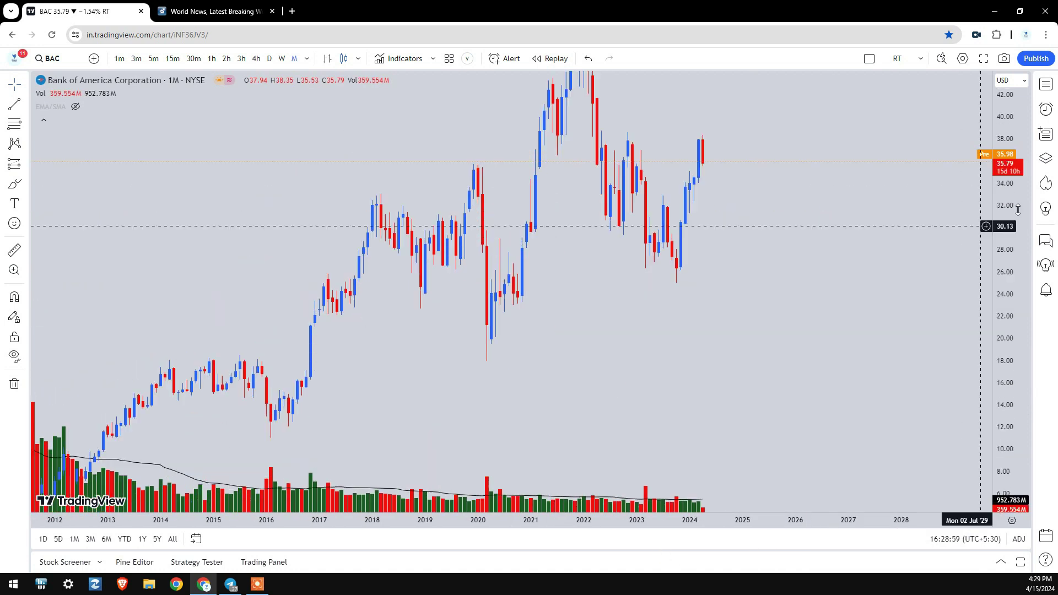
pyautogui.moveTo(1000, 164); pyautogui.dragTo(1010, 365)
pyautogui.moveTo(819, 396); pyautogui.dragTo(787, 406)
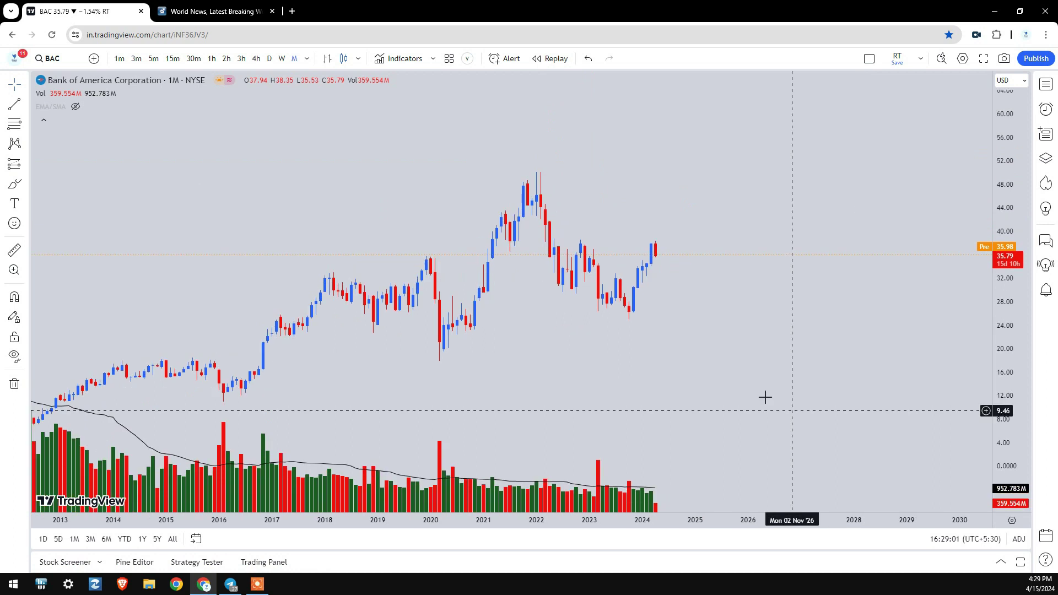
pyautogui.moveTo(517, 356); pyautogui.dragTo(472, 345)
pyautogui.moveTo(186, 377)
pyautogui.mouseDown()
pyautogui.moveTo(385, 246)
pyautogui.moveTo(396, 347)
pyautogui.mouseUp()
pyautogui.click(395, 346)
pyautogui.click(486, 166)
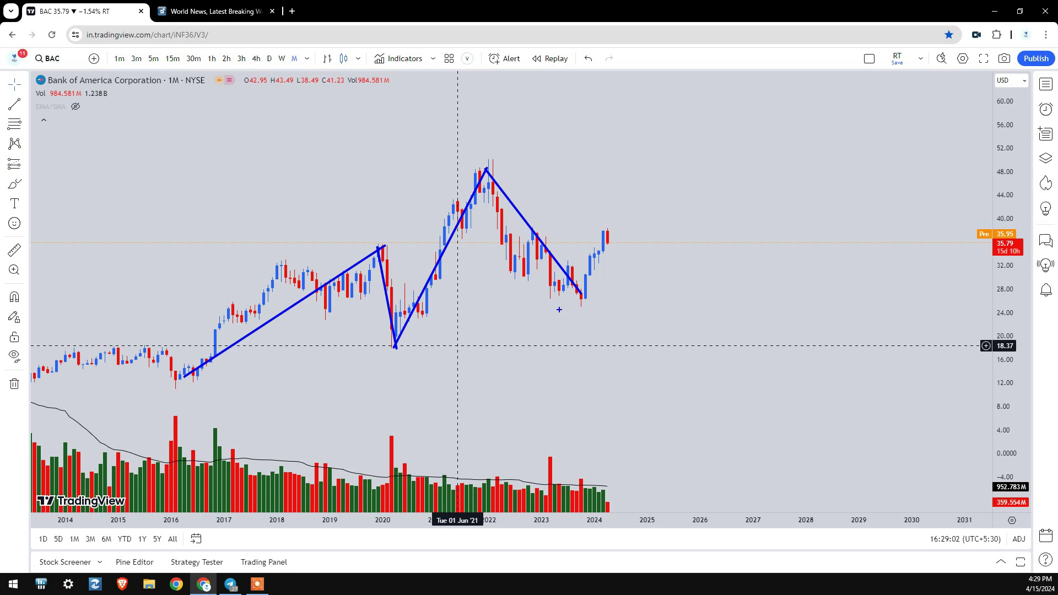
pyautogui.press('Escape')
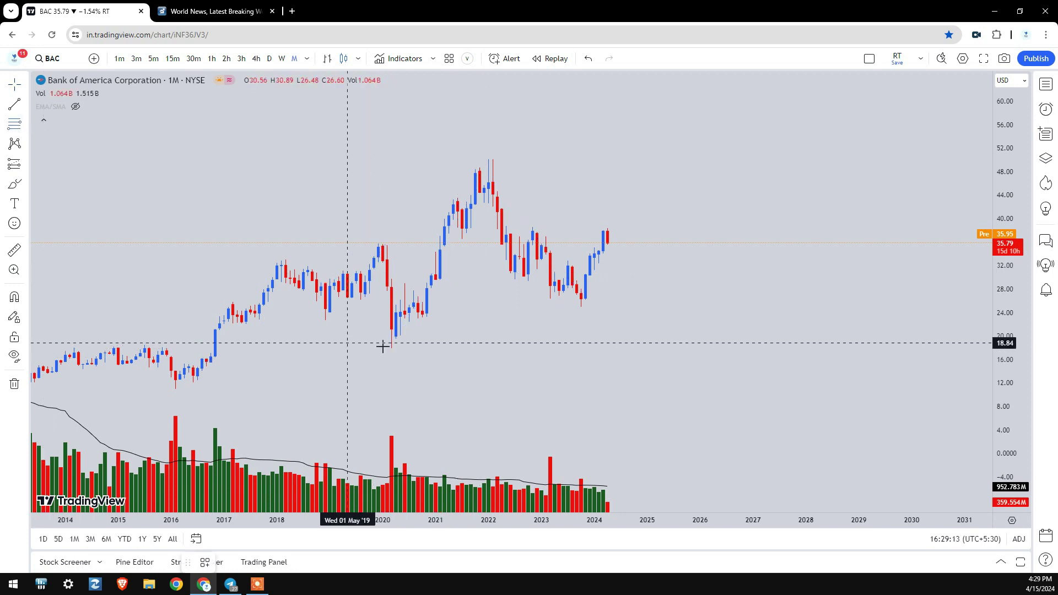
# - Draw a Fibonacci retracement from the 2020 low at 18.00 to the 2021 high at 48.69, and mark the subsequent pullback and rebound
pyautogui.click(393, 348)
pyautogui.click(480, 168)
pyautogui.click(537, 307)
pyautogui.moveTo(471, 170)
pyautogui.mouseDown()
pyautogui.moveTo(575, 306)
pyautogui.moveTo(609, 222)
pyautogui.mouseUp()
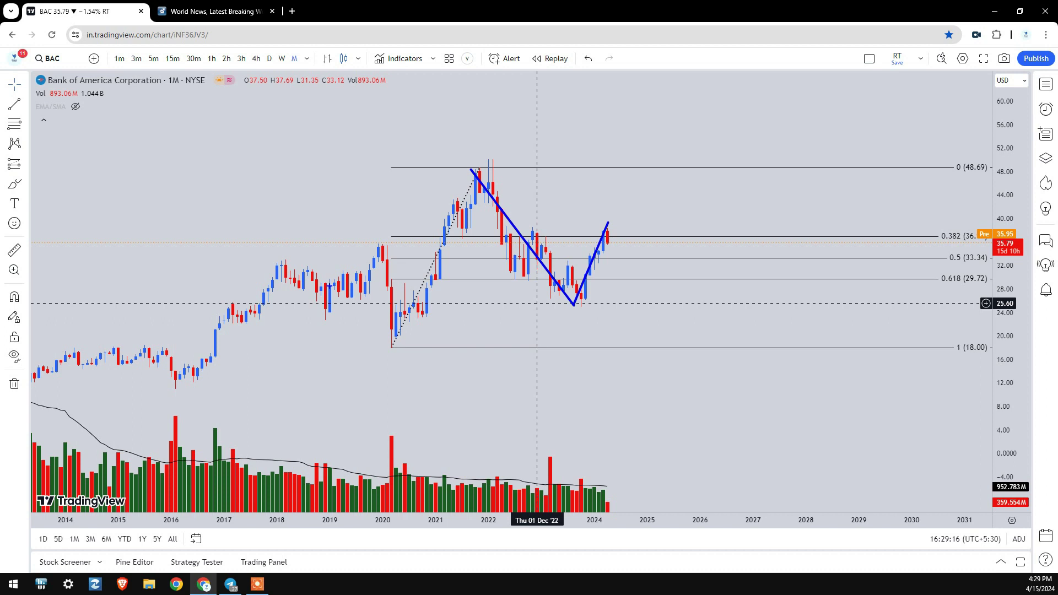
# - Clear the pullback lines and delete the Fibonacci retracement of the 2020–2021 rally
pyautogui.hotkey('ctrl', 'z')
pyautogui.click(392, 347)
pyautogui.press('Delete')
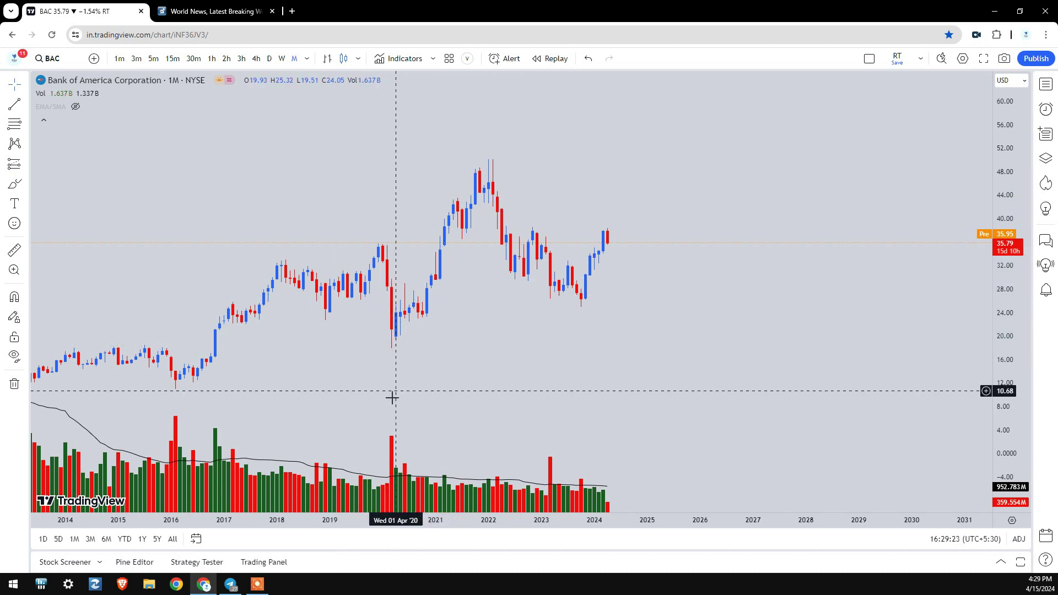
# - Draw a Fibonacci retracement from the 2016 low at 11.43 to the high at 35.36, and mark the 2020 drop and rebound
pyautogui.scroll(-5, 392, 398)
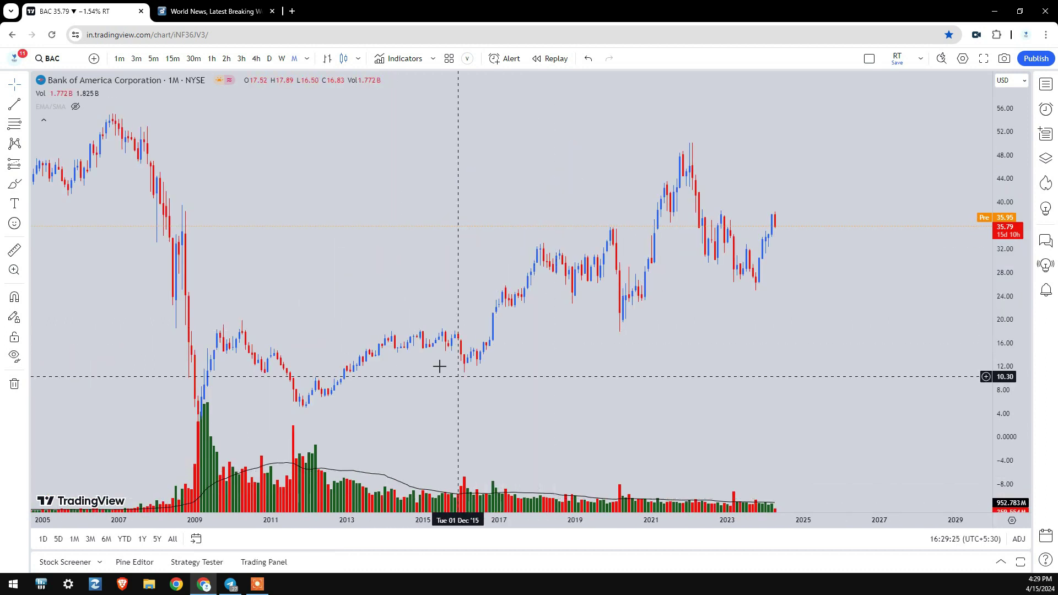
pyautogui.click(14, 124)
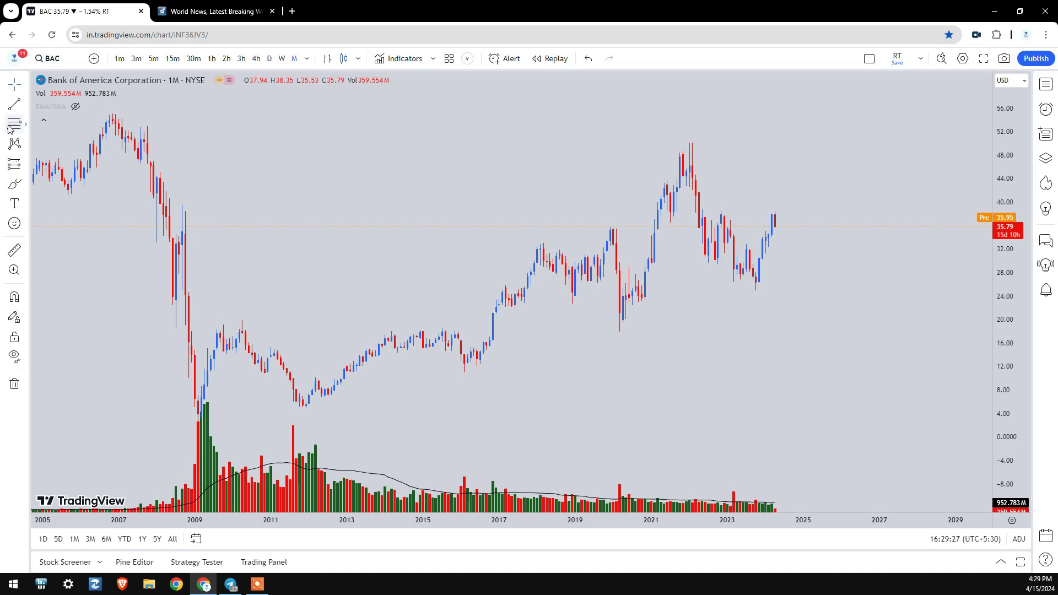
pyautogui.click(464, 370)
pyautogui.click(611, 231)
pyautogui.moveTo(641, 344); pyautogui.dragTo(583, 355)
pyautogui.moveTo(554, 247)
pyautogui.mouseDown()
pyautogui.moveTo(569, 329)
pyautogui.moveTo(616, 178)
pyautogui.mouseUp()
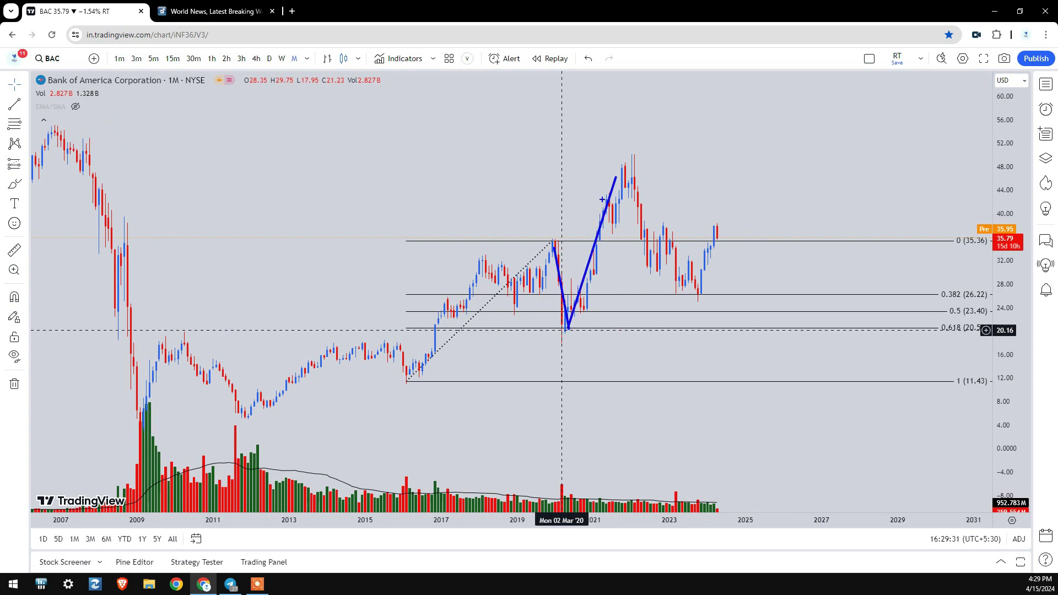
# - Clear the 2020 drop and rebound lines, and delete the Fibonacci retracement drawn from the 2016 low at 11.43
pyautogui.moveTo(555, 291); pyautogui.dragTo(594, 336)
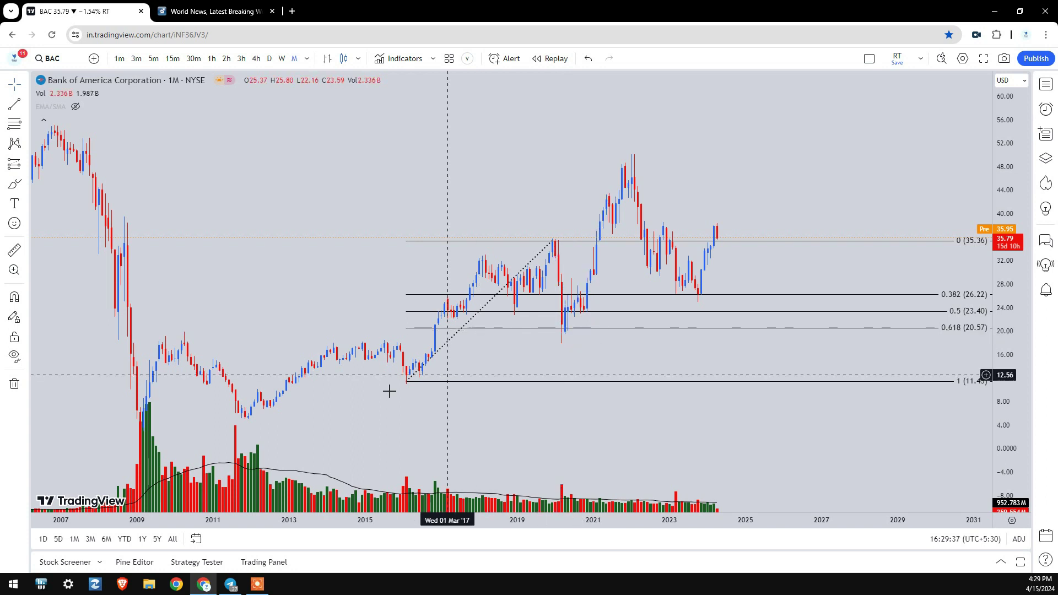
pyautogui.click(406, 381)
pyautogui.press('Delete')
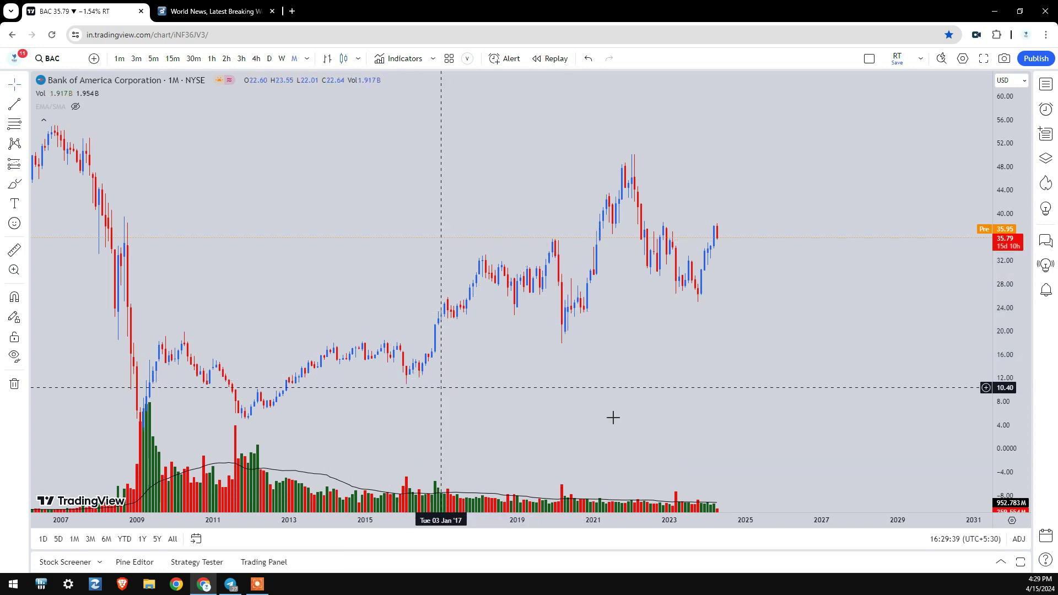
# - Mark the monthly price swings following the 2022 peak, and clear the markings
pyautogui.moveTo(595, 402); pyautogui.dragTo(498, 489)
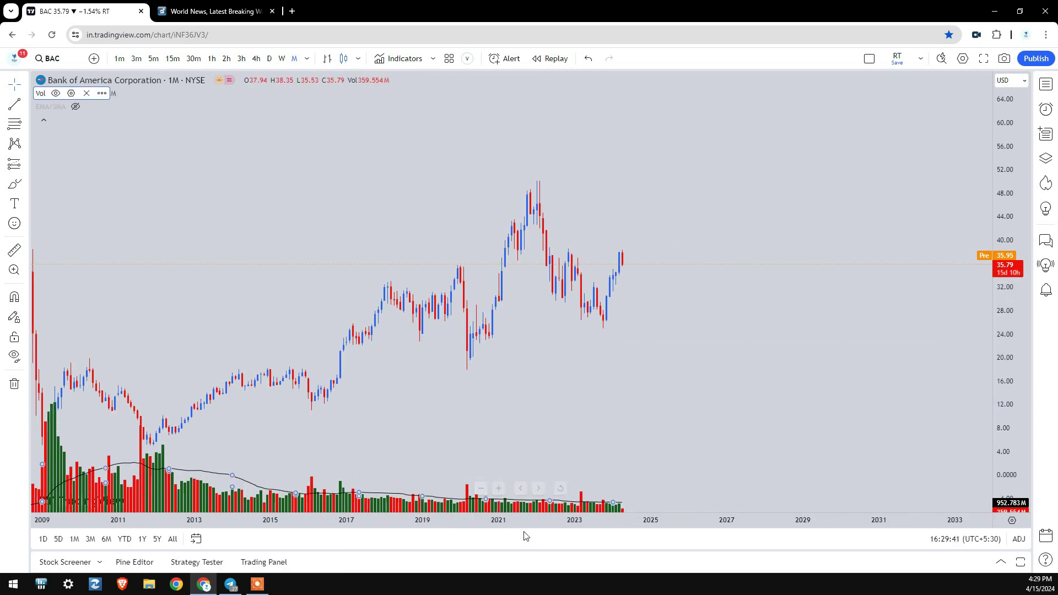
pyautogui.click(499, 488)
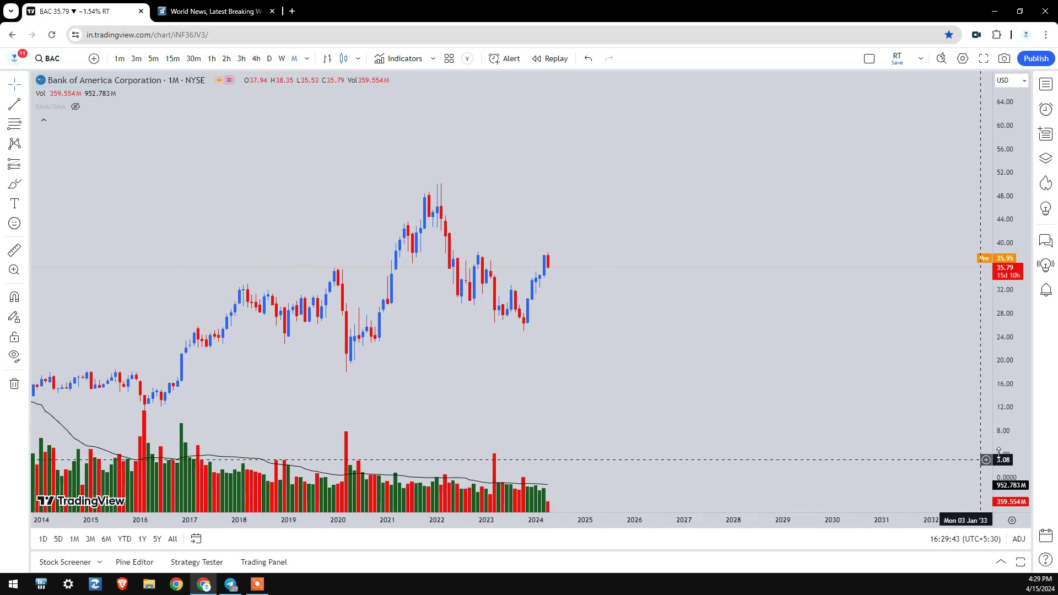
pyautogui.moveTo(805, 419); pyautogui.dragTo(818, 404)
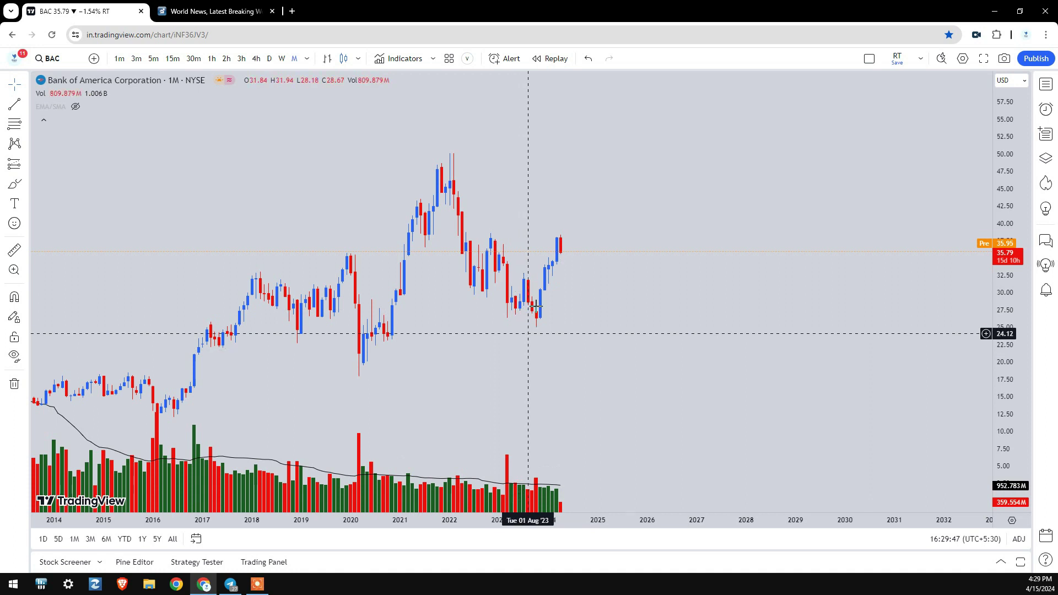
pyautogui.moveTo(611, 299); pyautogui.dragTo(634, 313)
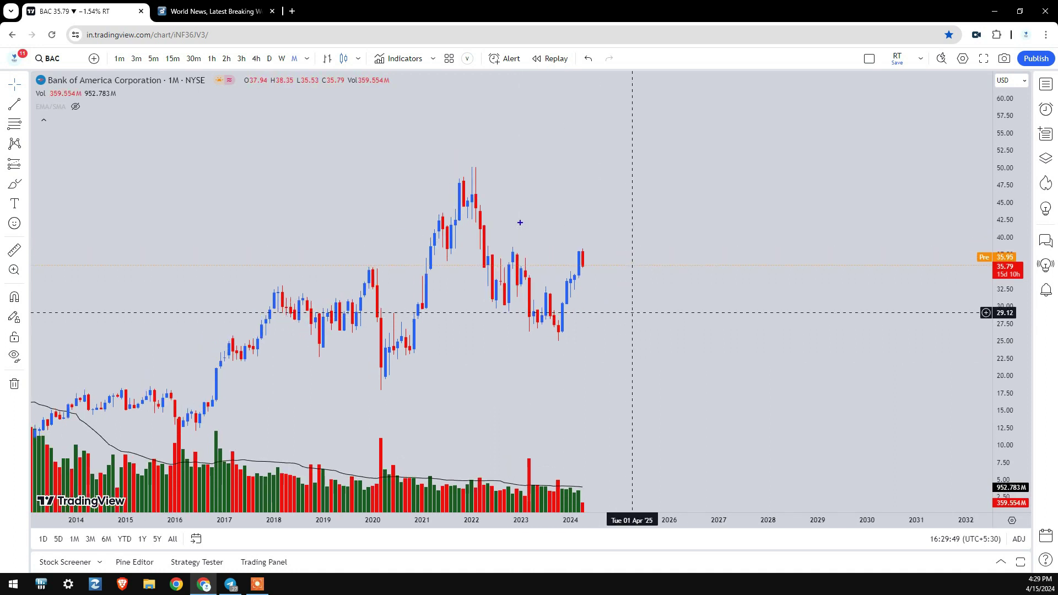
pyautogui.moveTo(513, 236)
pyautogui.mouseDown()
pyautogui.moveTo(650, 232)
pyautogui.moveTo(650, 241)
pyautogui.mouseUp()
pyautogui.moveTo(489, 248)
pyautogui.mouseDown()
pyautogui.moveTo(597, 257)
pyautogui.moveTo(484, 245)
pyautogui.mouseUp()
pyautogui.press('Escape')
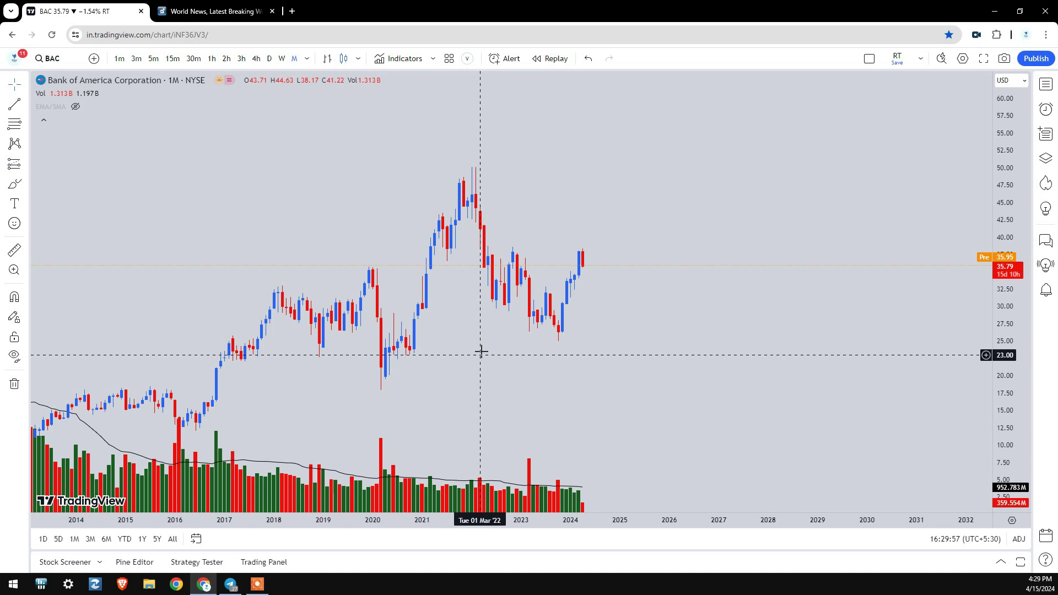
# - Change the monthly chart from candles to bars and frame the price action from 2016 to 2024
pyautogui.moveTo(480, 352); pyautogui.dragTo(486, 342)
pyautogui.click(326, 60)
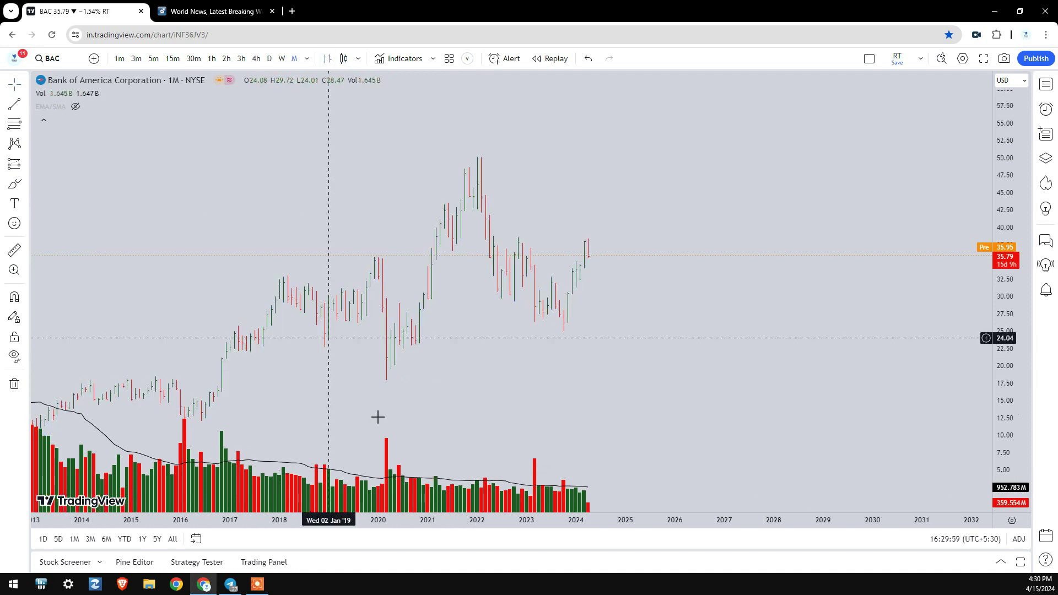
pyautogui.scroll(3, 397, 417)
pyautogui.moveTo(382, 424); pyautogui.dragTo(398, 416)
pyautogui.moveTo(394, 520); pyautogui.dragTo(290, 518)
pyautogui.moveTo(266, 388); pyautogui.dragTo(496, 359)
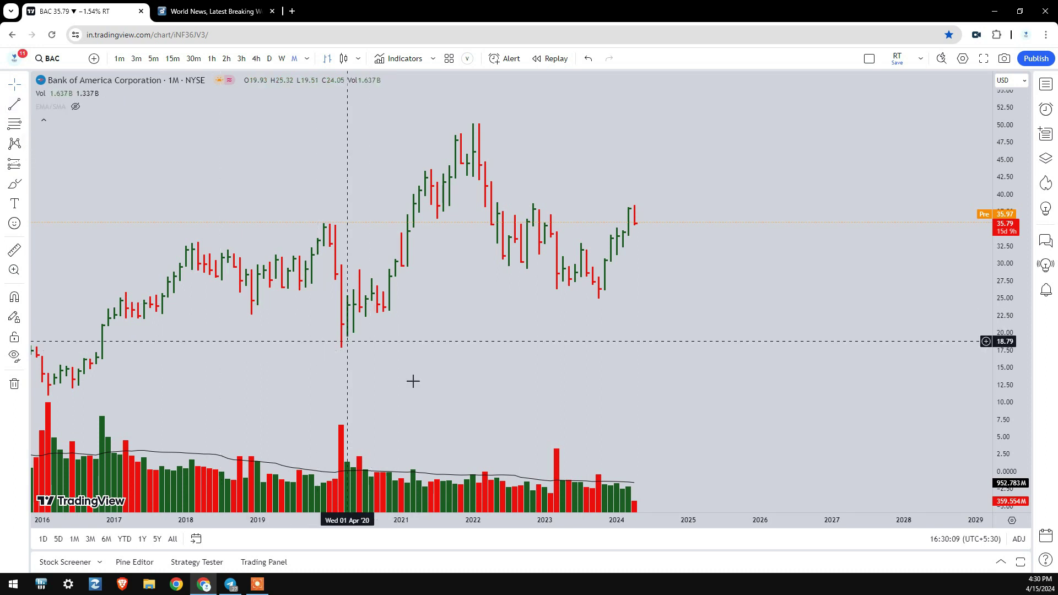
# - Box the March 2020 bar's zone at about 19 to 30, and trace the rally, decline and rebound around it
pyautogui.moveTo(342, 265); pyautogui.dragTo(769, 341)
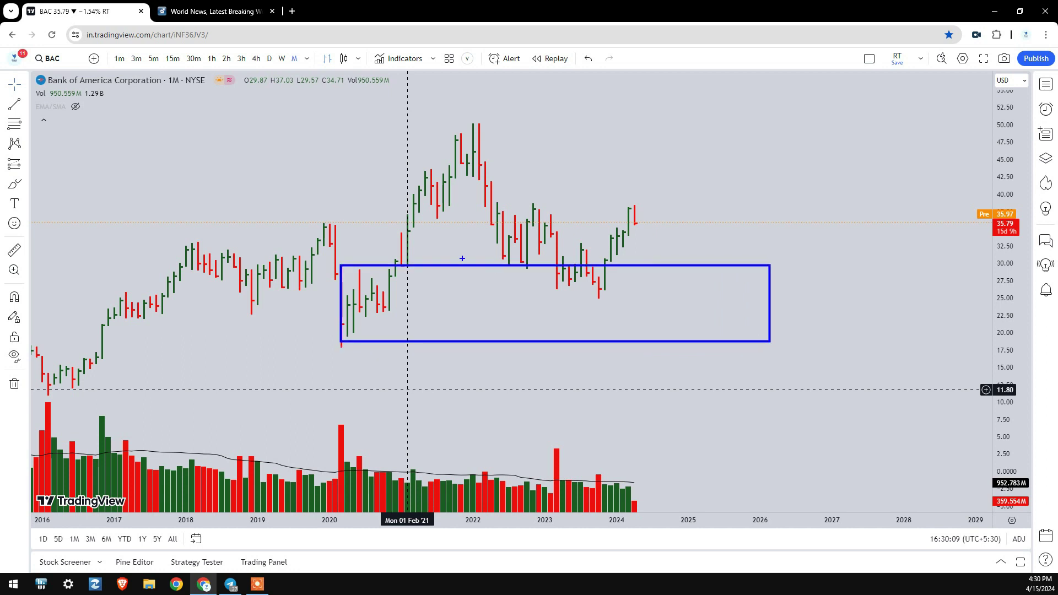
pyautogui.click(356, 316)
pyautogui.click(472, 133)
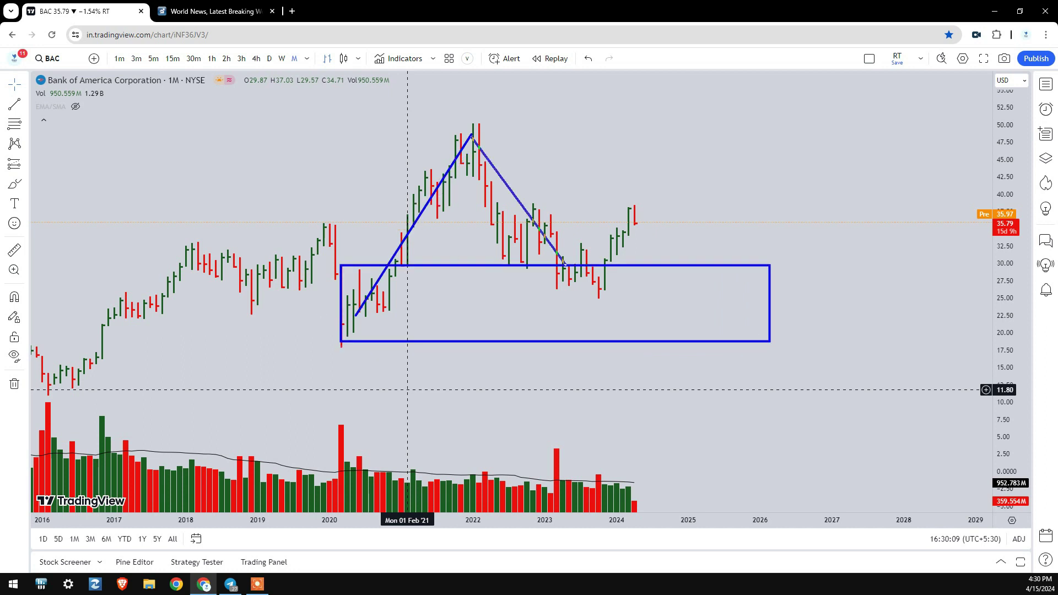
pyautogui.click(597, 301)
pyautogui.click(637, 208)
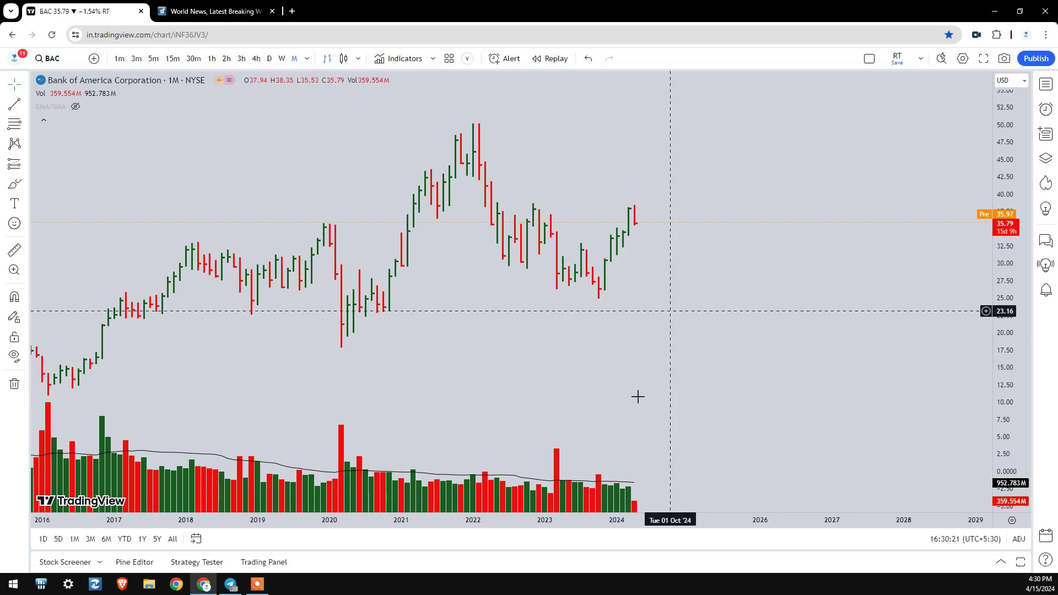
# - Change the monthly chart back to candles, trace the rally from the late-2023 low and a pullback, and clear the lines
pyautogui.moveTo(747, 520); pyautogui.dragTo(532, 520)
pyautogui.moveTo(805, 394); pyautogui.dragTo(965, 401)
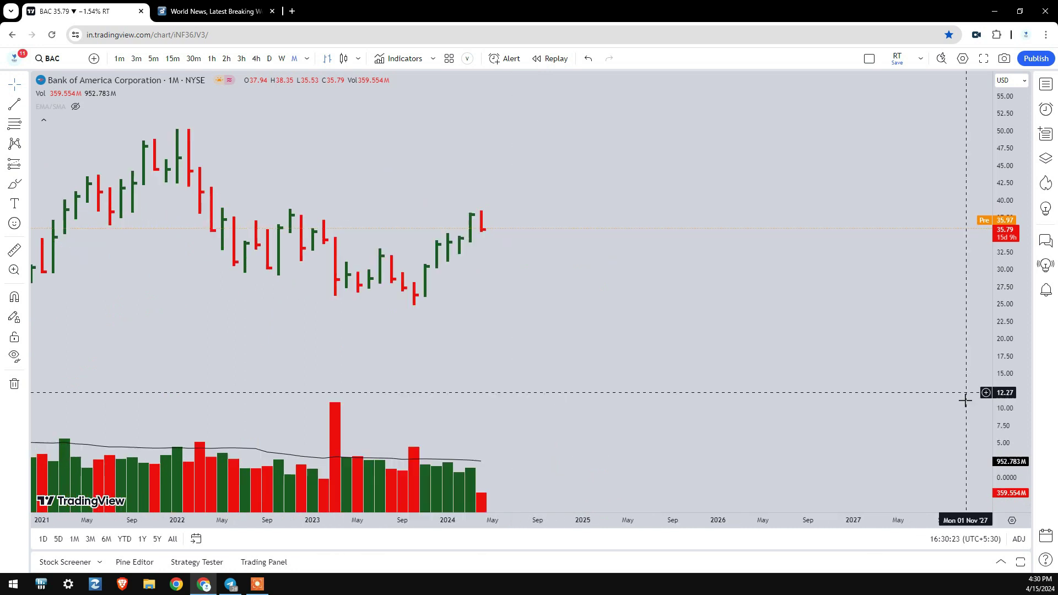
pyautogui.moveTo(998, 342); pyautogui.dragTo(998, 166)
pyautogui.moveTo(672, 314); pyautogui.dragTo(789, 309)
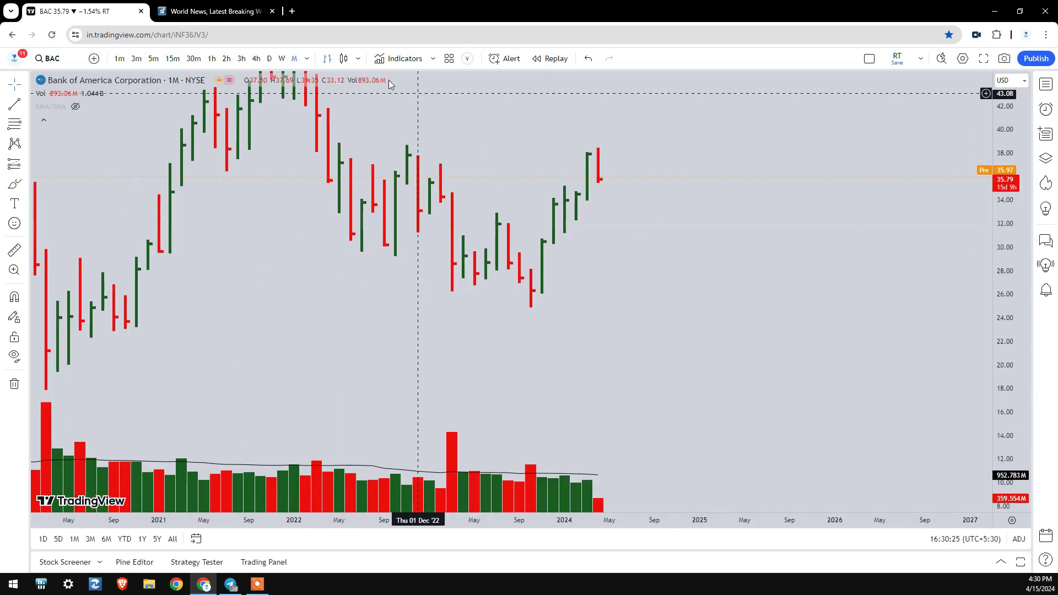
pyautogui.click(341, 59)
pyautogui.moveTo(589, 151); pyautogui.dragTo(591, 150)
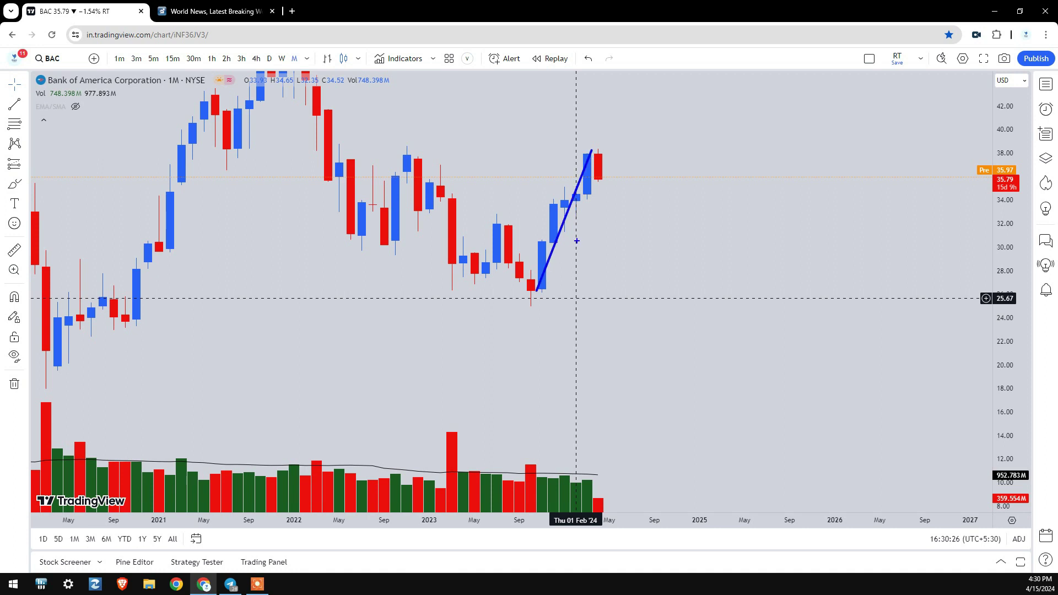
pyautogui.moveTo(585, 155); pyautogui.dragTo(632, 237)
pyautogui.press('Escape')
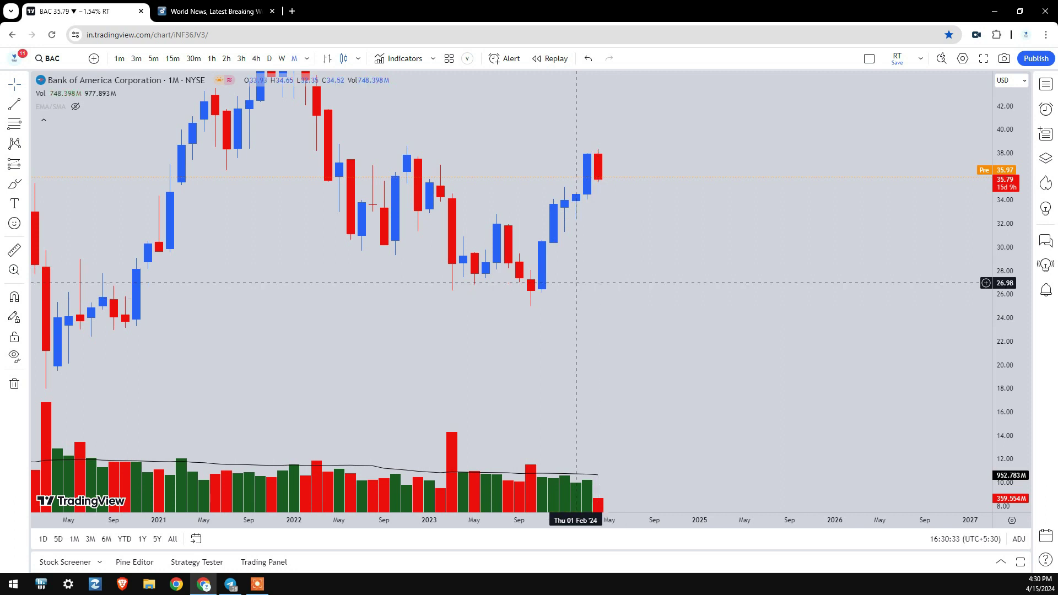
# - Box the March 2020 candle's zone at about 18 to 30, trace the swings since late 2022 plus a projected rally, and clear everything
pyautogui.moveTo(255, 309); pyautogui.dragTo(486, 401)
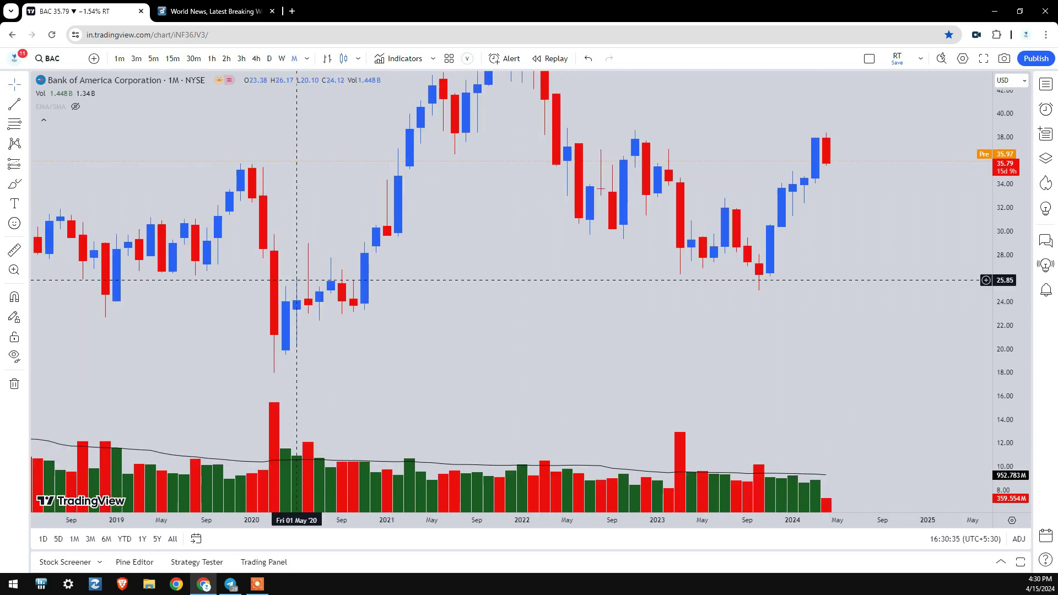
pyautogui.moveTo(274, 234)
pyautogui.mouseDown()
pyautogui.moveTo(713, 314)
pyautogui.moveTo(869, 372)
pyautogui.mouseUp()
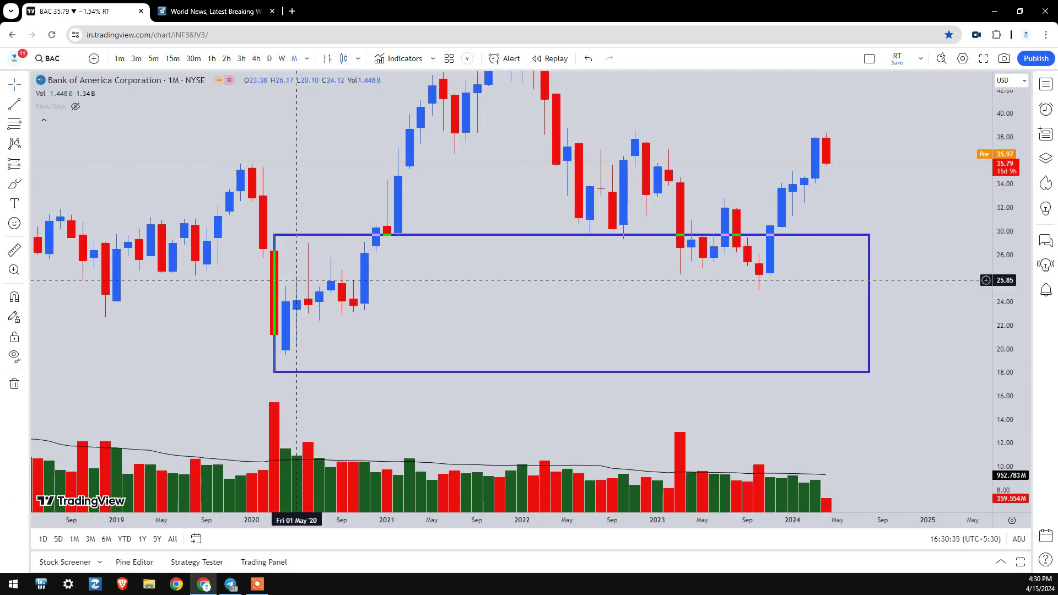
pyautogui.moveTo(647, 135)
pyautogui.mouseDown()
pyautogui.moveTo(757, 270)
pyautogui.moveTo(863, 147)
pyautogui.moveTo(810, 170)
pyautogui.moveTo(821, 142)
pyautogui.moveTo(843, 201)
pyautogui.moveTo(893, 67)
pyautogui.mouseUp()
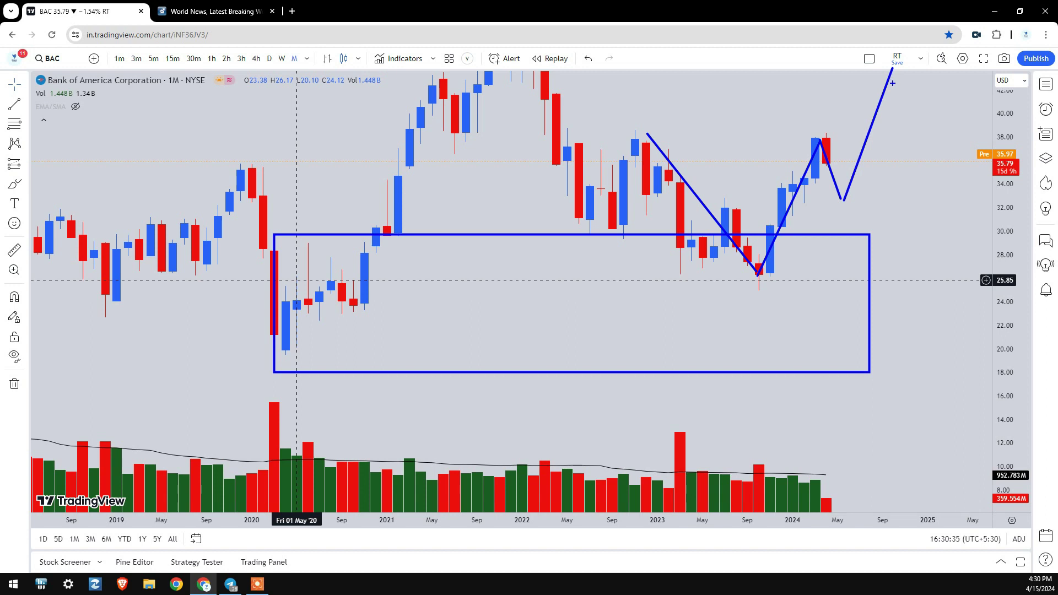
pyautogui.press('Escape')
# - Box the latest two monthly candles at about 35 to 39, sketch a projected decline from them, and clear the markings
pyautogui.moveTo(896, 169); pyautogui.dragTo(739, 205)
pyautogui.hotkey('ctrl', '2')
pyautogui.moveTo(641, 164)
pyautogui.mouseDown()
pyautogui.moveTo(700, 207)
pyautogui.moveTo(685, 222)
pyautogui.moveTo(700, 238)
pyautogui.mouseUp()
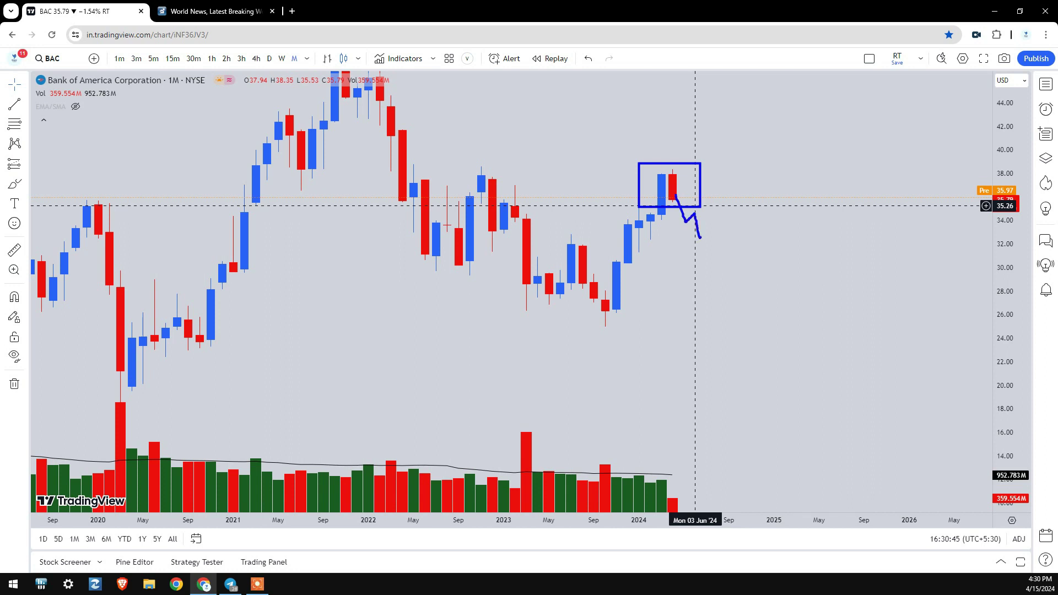
pyautogui.hotkey('ctrl', 'alt', 'h')
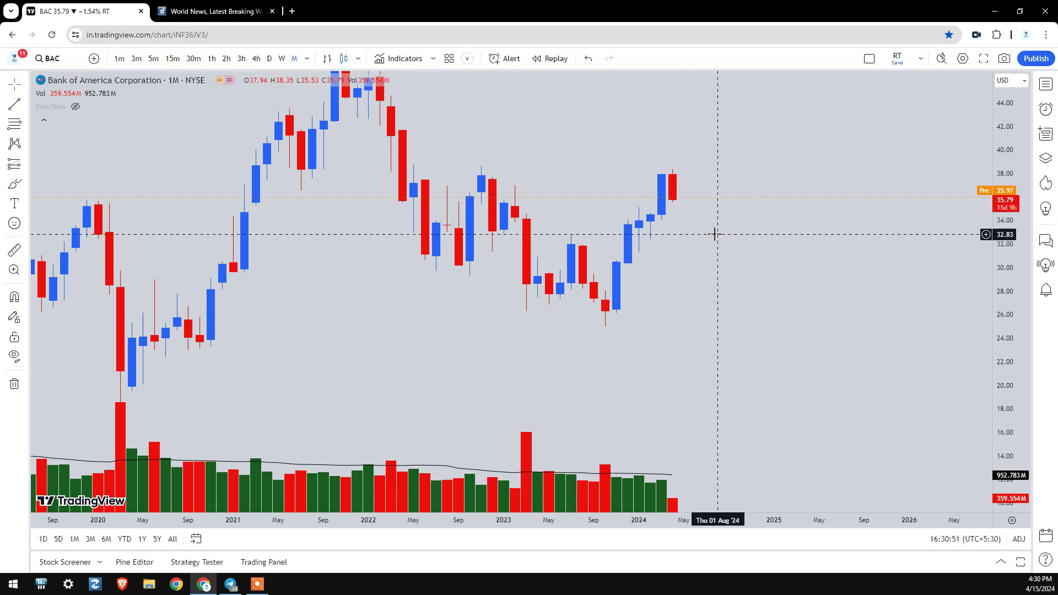
pyautogui.moveTo(672, 184); pyautogui.dragTo(690, 200)
pyautogui.press('Escape')
# - Switch the chart to the weekly timeframe, trace the rally from the October 2023 low to the recent high, and clear it
pyautogui.click(282, 59)
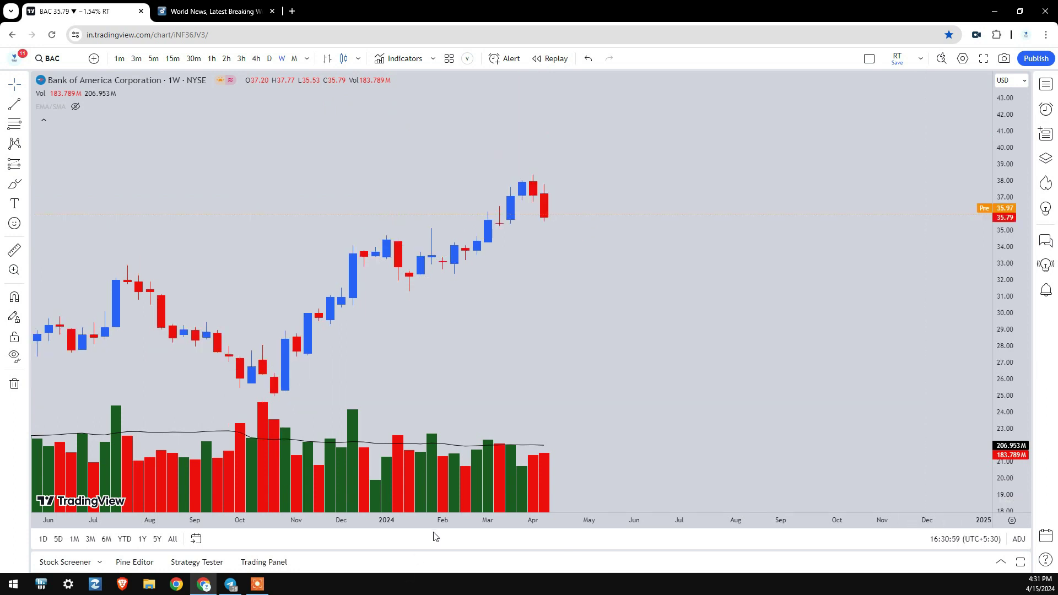
pyautogui.scroll(-5, 754, 409)
pyautogui.moveTo(349, 408)
pyautogui.mouseDown()
pyautogui.moveTo(406, 263)
pyautogui.moveTo(475, 218)
pyautogui.mouseUp()
pyautogui.press('Escape')
# - Box the weekly resistance zone at about 36.3 to 38, sketch a pullback from the latest candles, and clear the markings
pyautogui.moveTo(499, 381); pyautogui.dragTo(755, 382)
pyautogui.hotkey('ctrl', '2')
pyautogui.moveTo(219, 202); pyautogui.dragTo(861, 228)
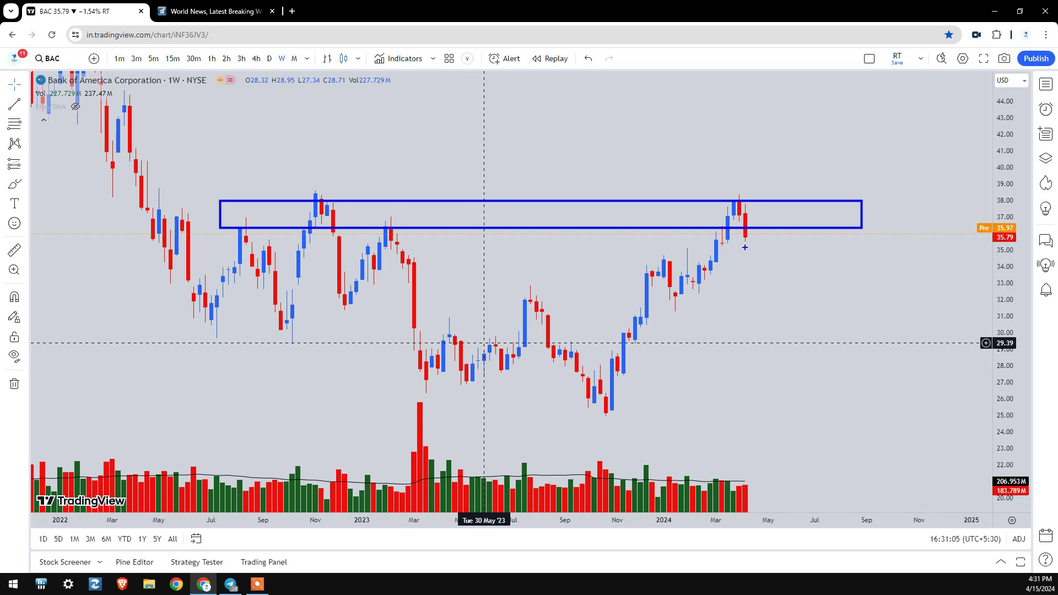
pyautogui.moveTo(743, 223)
pyautogui.mouseDown()
pyautogui.moveTo(745, 251)
pyautogui.moveTo(770, 282)
pyautogui.mouseUp()
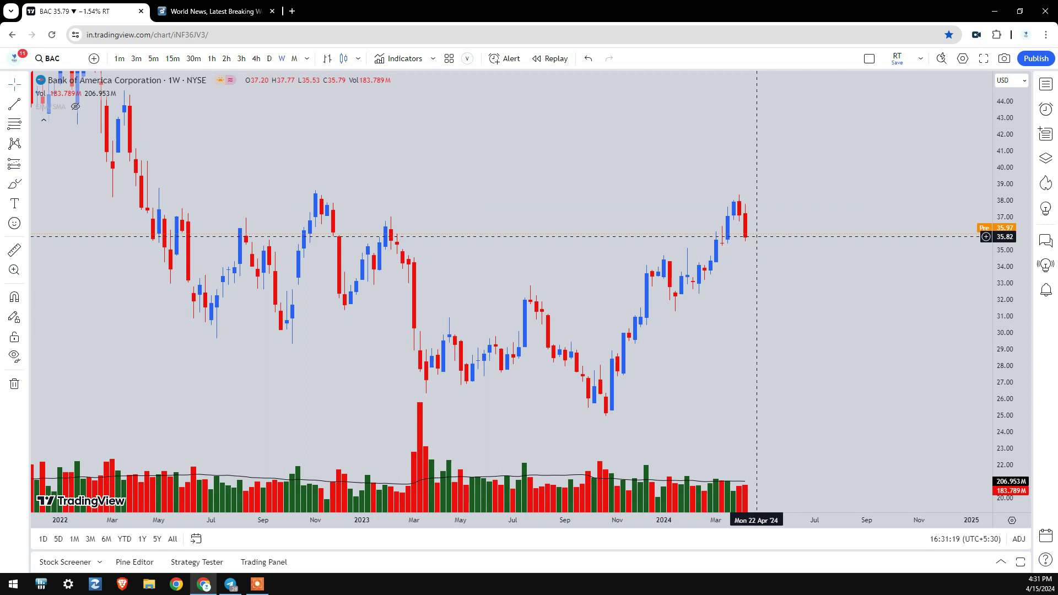
pyautogui.moveTo(738, 224); pyautogui.dragTo(774, 272)
pyautogui.hotkey('ctrl', 'z')
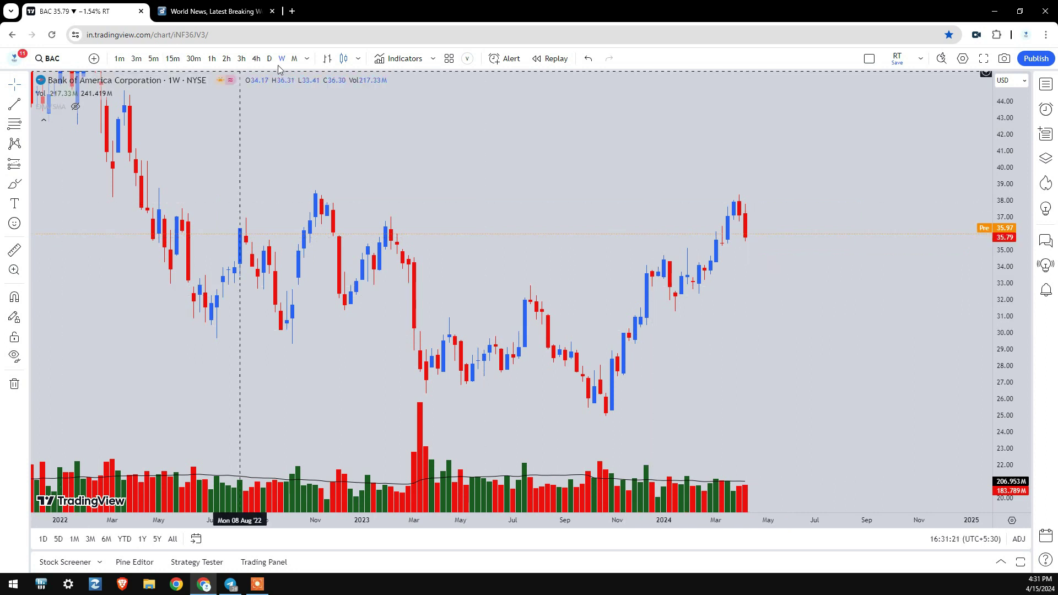
# - Sketch possible weekly price paths from the recent high, and box the resistance zone at about 36.2 to 38.6
pyautogui.moveTo(714, 339); pyautogui.dragTo(654, 328)
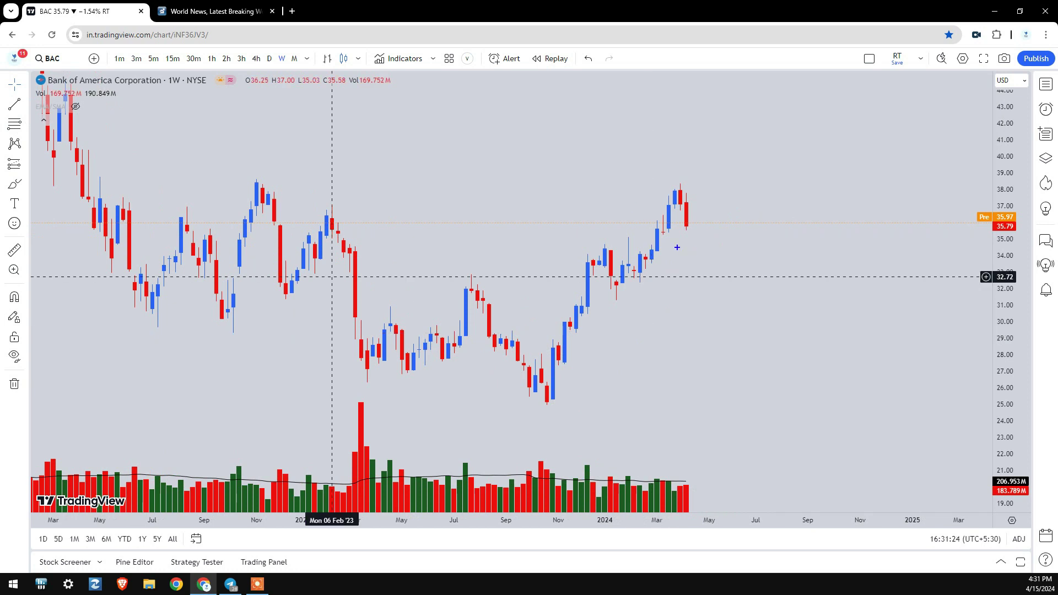
pyautogui.moveTo(674, 199)
pyautogui.mouseDown()
pyautogui.moveTo(706, 283)
pyautogui.moveTo(850, 94)
pyautogui.mouseUp()
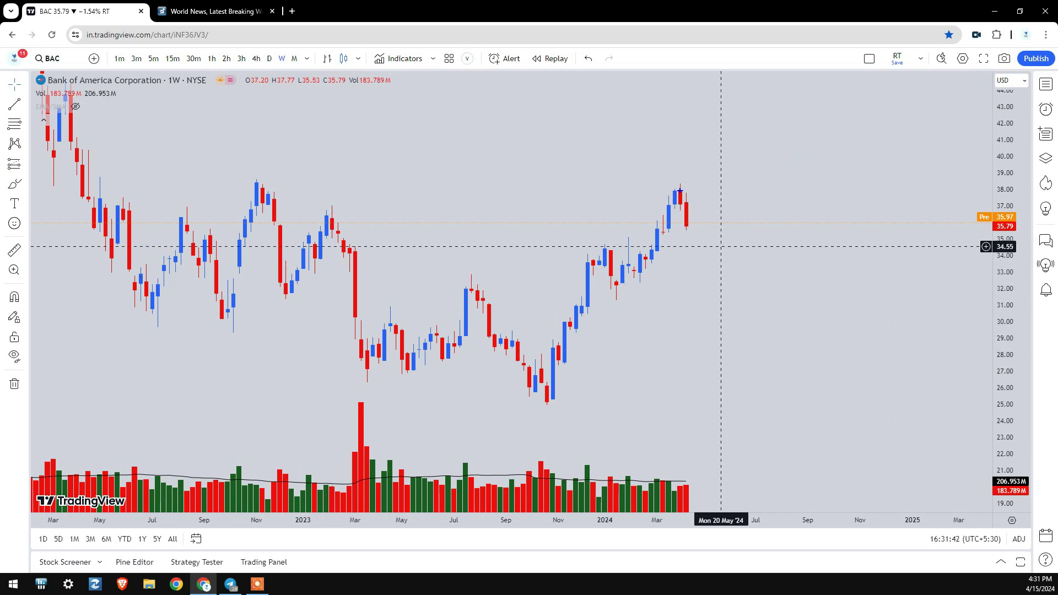
pyautogui.moveTo(680, 191); pyautogui.dragTo(707, 258)
pyautogui.press('Escape')
pyautogui.hotkey('ctrl', '2')
pyautogui.moveTo(176, 179); pyautogui.dragTo(773, 219)
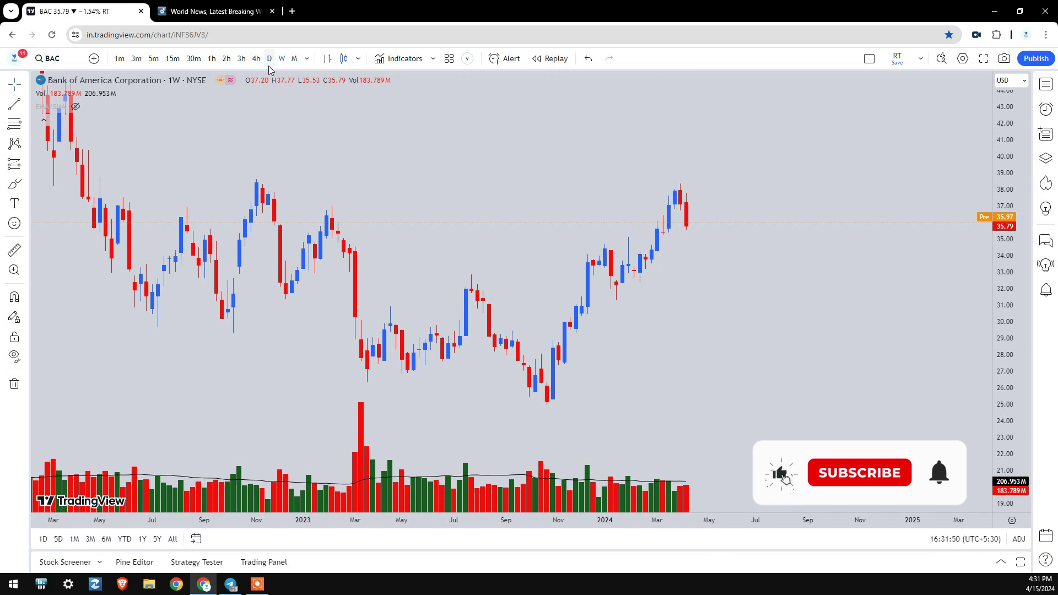
# - Switch the chart to the daily timeframe, trace the rally from the January 2024 low to the late-March high, and clear it
pyautogui.click(270, 58)
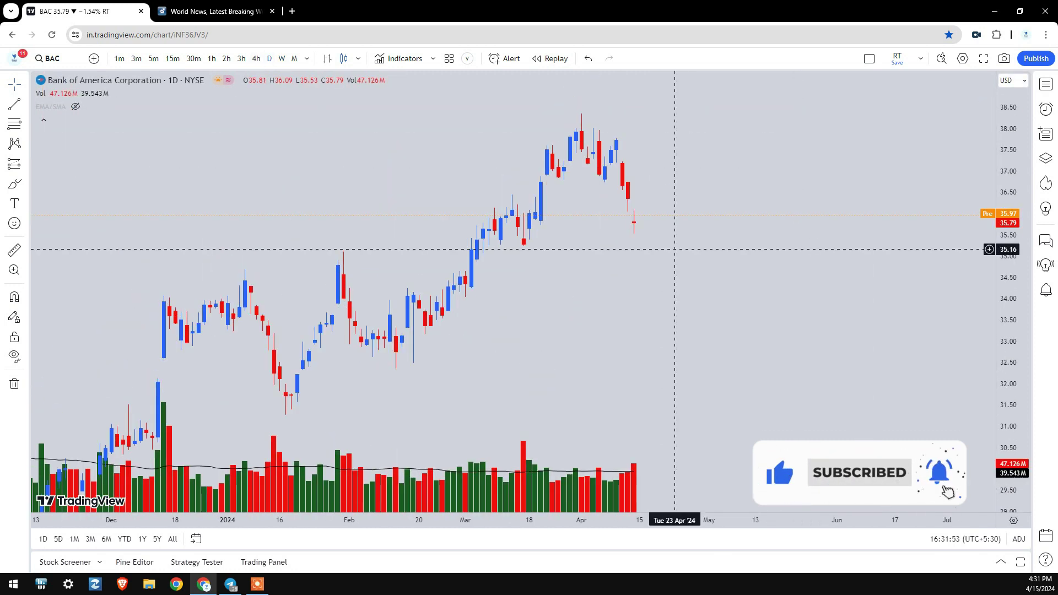
pyautogui.moveTo(298, 396); pyautogui.dragTo(568, 142)
pyautogui.press('Escape')
# - Trace the daily rally from the late-October 2023 low to the April high with a projected pullback to about 31.3, and clear it
pyautogui.moveTo(598, 351); pyautogui.dragTo(763, 184)
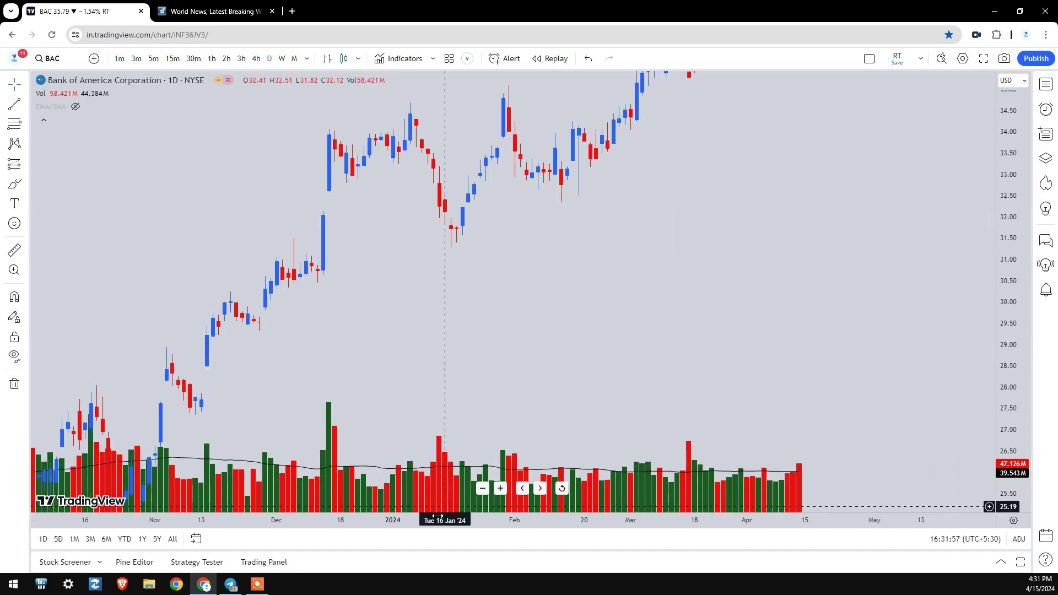
pyautogui.moveTo(437, 516); pyautogui.dragTo(647, 520)
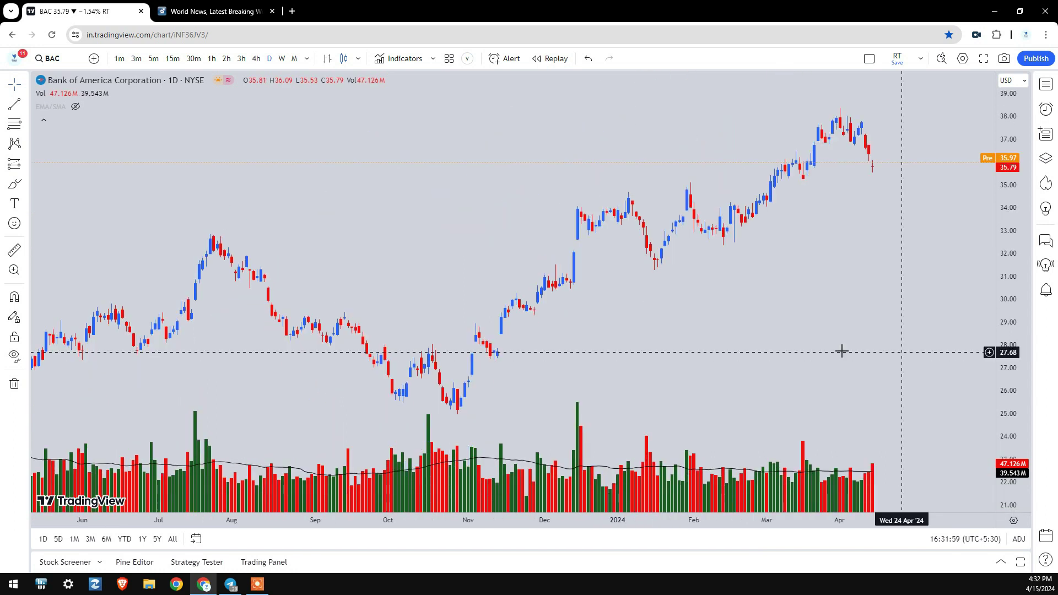
pyautogui.moveTo(841, 351); pyautogui.dragTo(613, 353)
pyautogui.moveTo(246, 390)
pyautogui.mouseDown()
pyautogui.moveTo(504, 207)
pyautogui.moveTo(618, 107)
pyautogui.moveTo(685, 274)
pyautogui.moveTo(679, 264)
pyautogui.mouseUp()
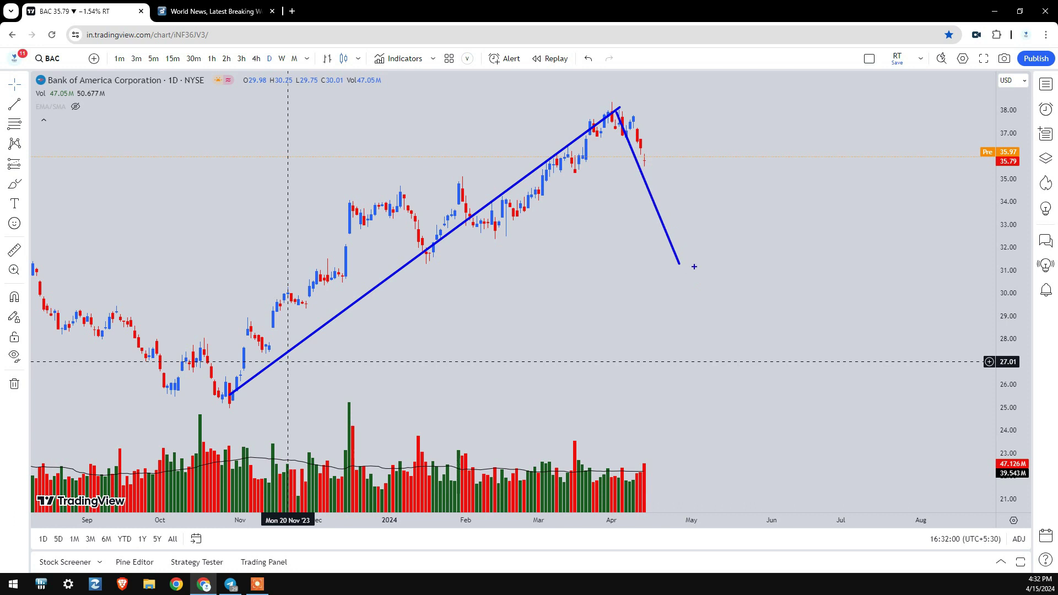
pyautogui.press('Escape')
# - Sketch a projected pullback to about 33 on the weekly timeframe, clear it, and return to the daily chart
pyautogui.click(282, 59)
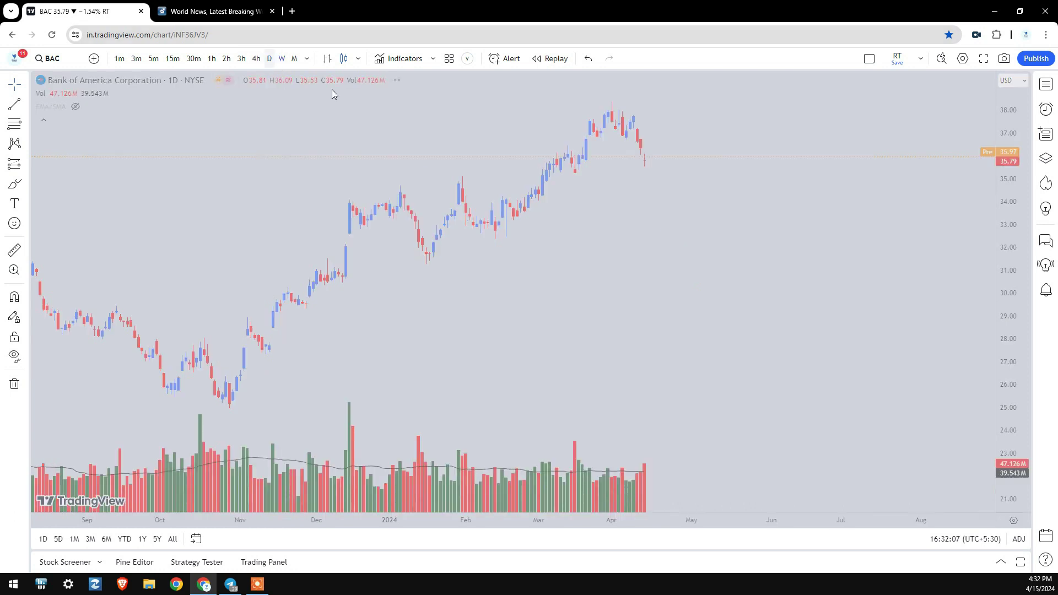
pyautogui.moveTo(634, 113); pyautogui.dragTo(669, 228)
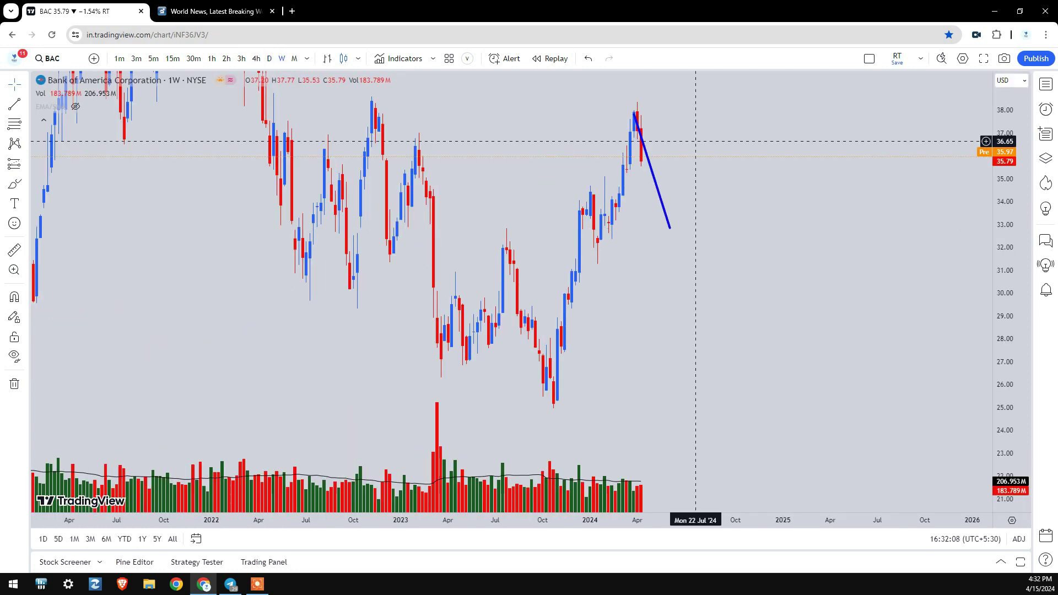
pyautogui.press('Escape')
pyautogui.click(269, 58)
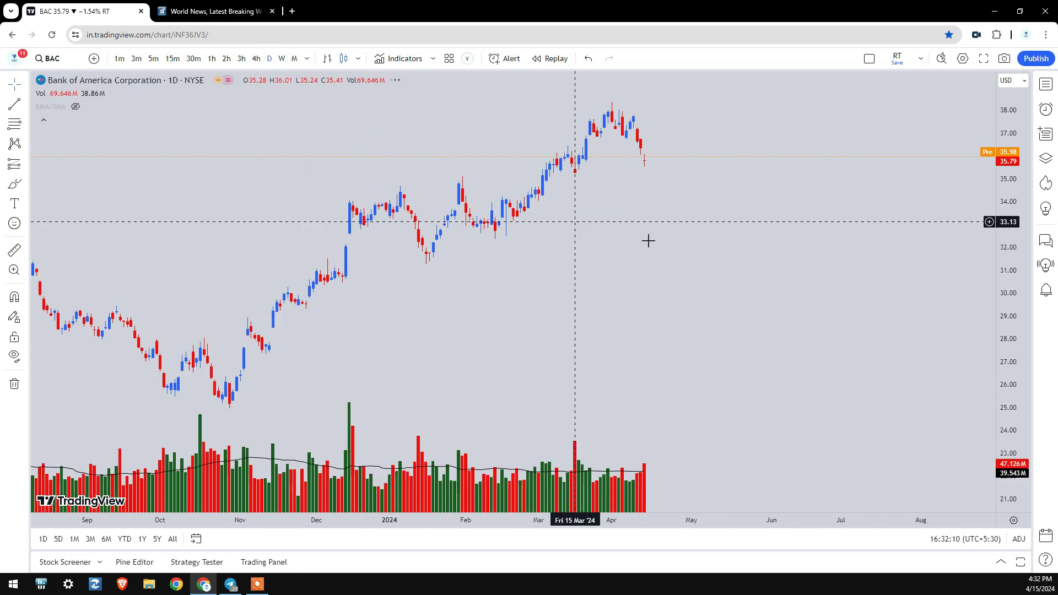
# - Draw lines down from the daily April high, one projecting a decline to about 30.5, and clear them
pyautogui.click(611, 117)
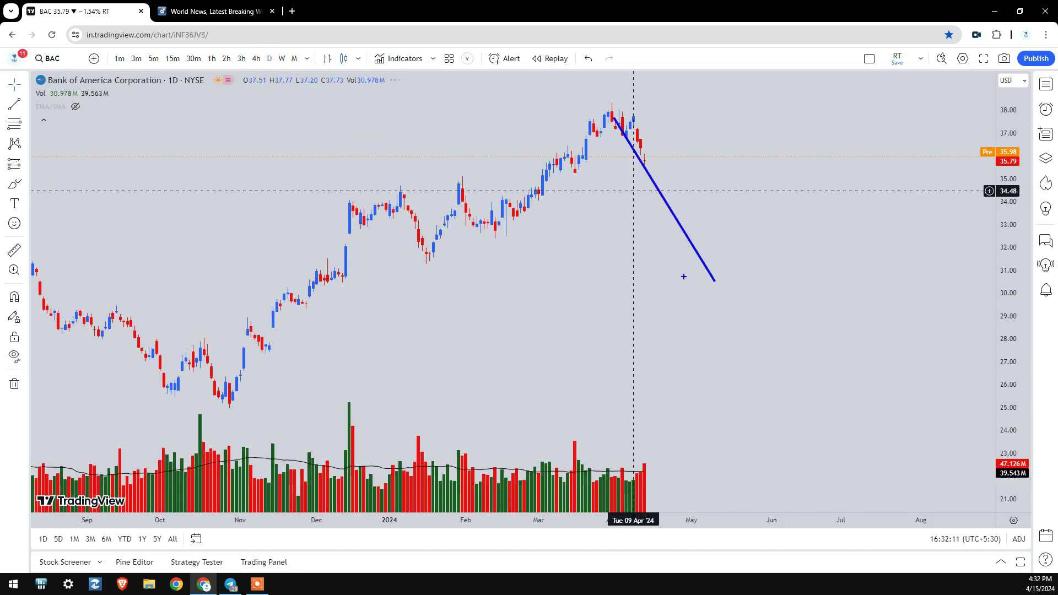
pyautogui.press('Escape')
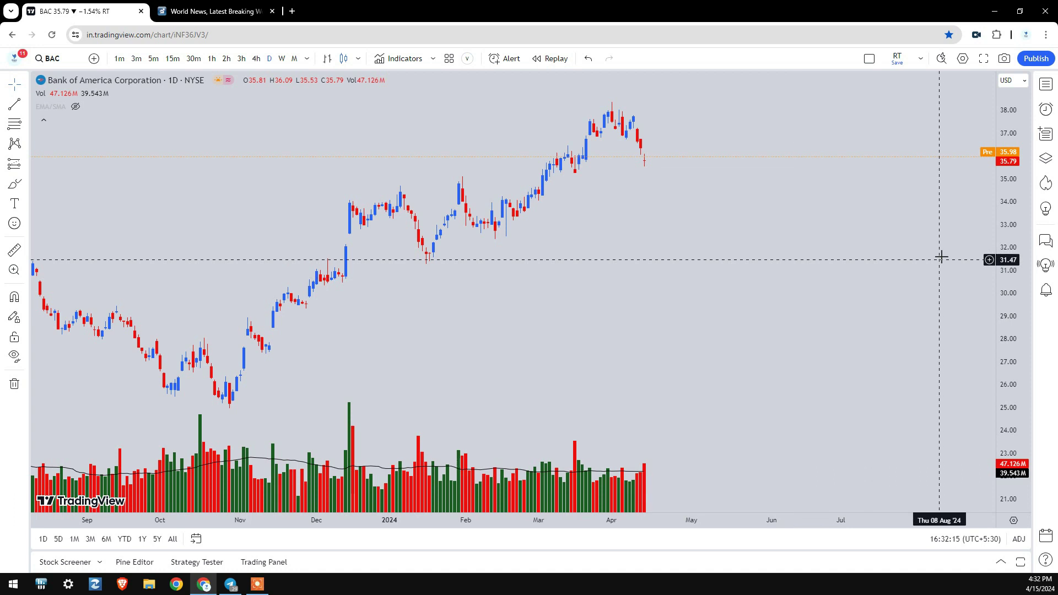
pyautogui.click(605, 117)
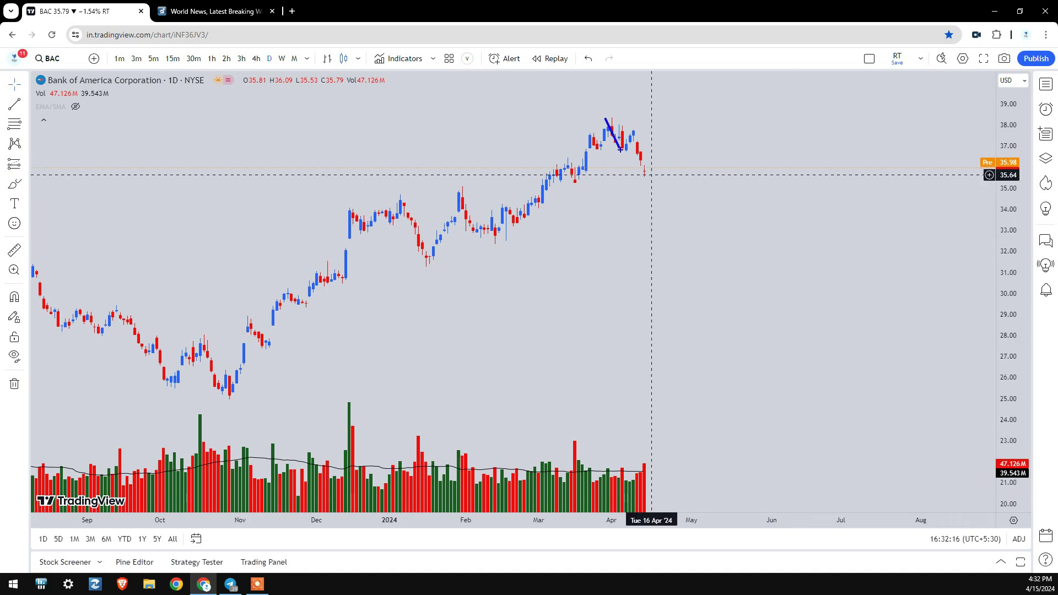
pyautogui.press('Escape')
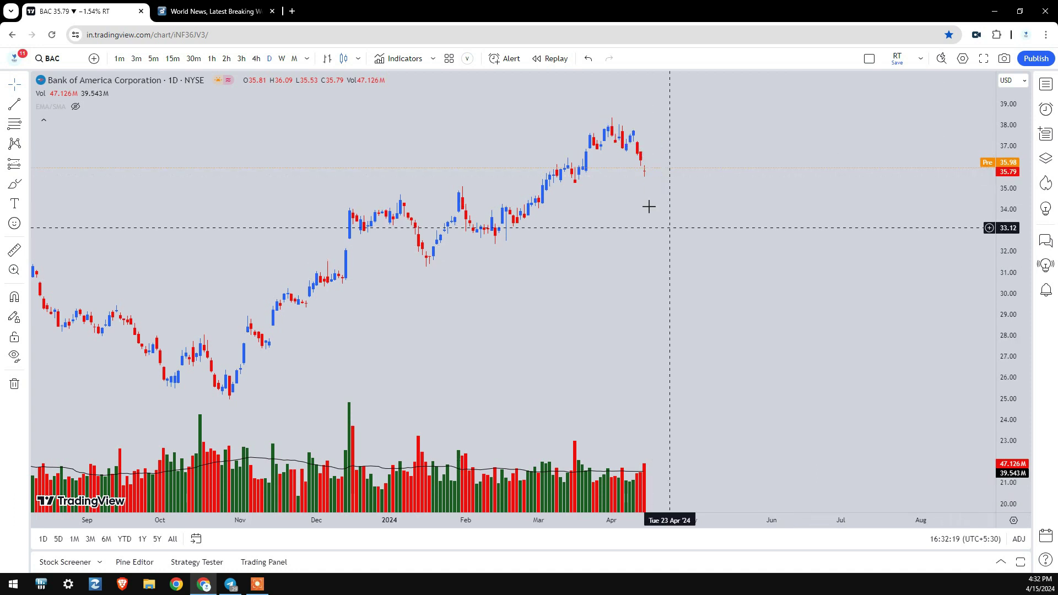
# - Box the latest daily volume bars, sketch a rally breaking through a resistance line at about 38.3, and clear the drawings
pyautogui.moveTo(646, 205); pyautogui.dragTo(624, 232)
pyautogui.moveTo(1007, 371); pyautogui.dragTo(903, 334)
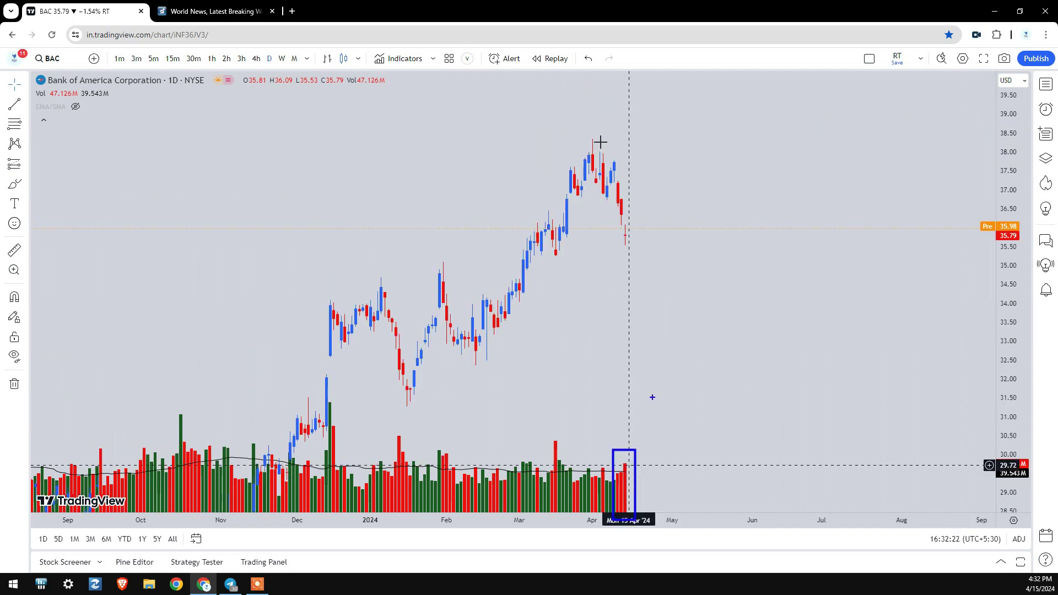
pyautogui.moveTo(627, 241)
pyautogui.mouseDown()
pyautogui.moveTo(656, 170)
pyautogui.moveTo(756, 75)
pyautogui.mouseUp()
pyautogui.moveTo(566, 140); pyautogui.dragTo(816, 140)
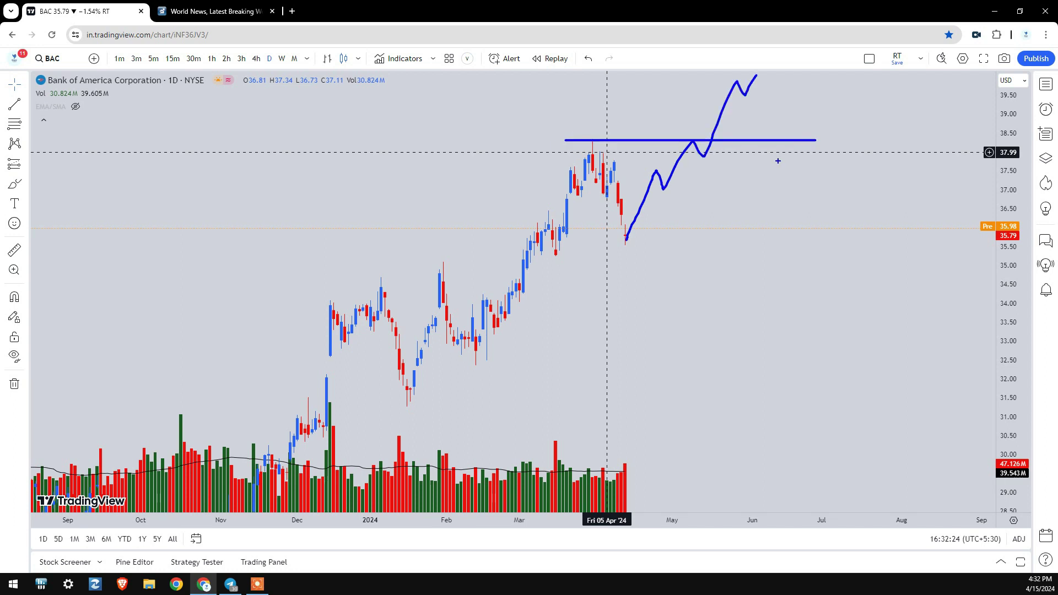
pyautogui.press('Escape')
# - Sketch a daily path bouncing to about 37.4 and stepping down to about 32.4, and clear it
pyautogui.hotkey('ctrl', '2')
pyautogui.moveTo(625, 239)
pyautogui.mouseDown()
pyautogui.moveTo(664, 202)
pyautogui.moveTo(726, 183)
pyautogui.moveTo(767, 192)
pyautogui.moveTo(820, 297)
pyautogui.moveTo(892, 365)
pyautogui.mouseUp()
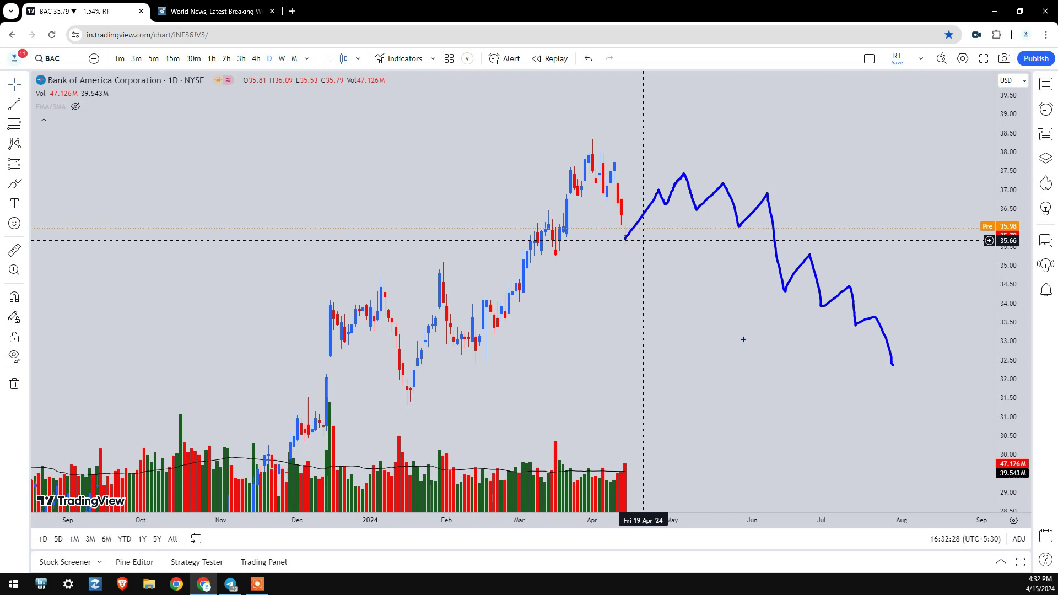
pyautogui.press('Delete')
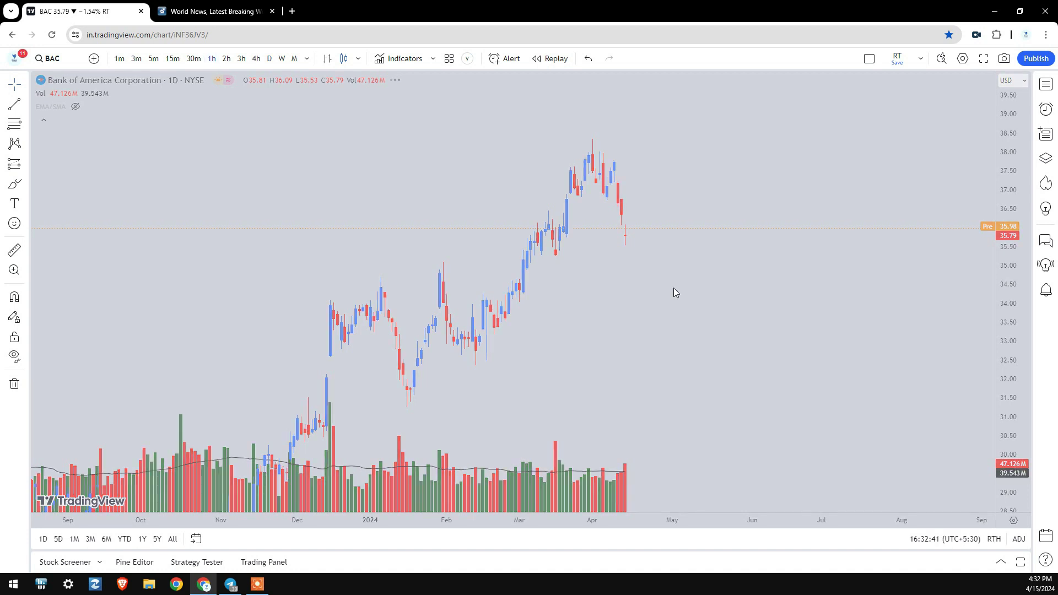
# - Switch the chart to the hourly timeframe
pyautogui.moveTo(1010, 406); pyautogui.dragTo(1011, 160)
pyautogui.moveTo(661, 269); pyautogui.dragTo(707, 378)
pyautogui.scroll(-5, 707, 378)
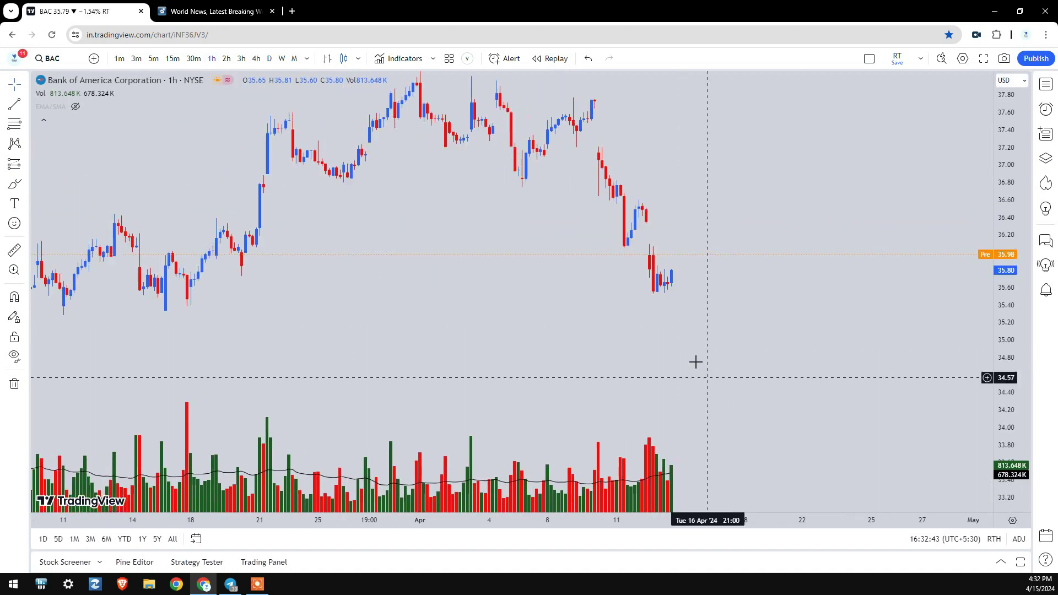
# - Box the late-March to April hourly range at about 36.8 to 38, draw a line along the breakdown, and clear both drawings
pyautogui.moveTo(581, 371); pyautogui.dragTo(550, 366)
pyautogui.hotkey('ctrl', '2')
pyautogui.moveTo(370, 117)
pyautogui.mouseDown()
pyautogui.moveTo(720, 240)
pyautogui.moveTo(640, 220)
pyautogui.mouseUp()
pyautogui.hotkey('alt', 't')
pyautogui.moveTo(592, 155); pyautogui.dragTo(715, 371)
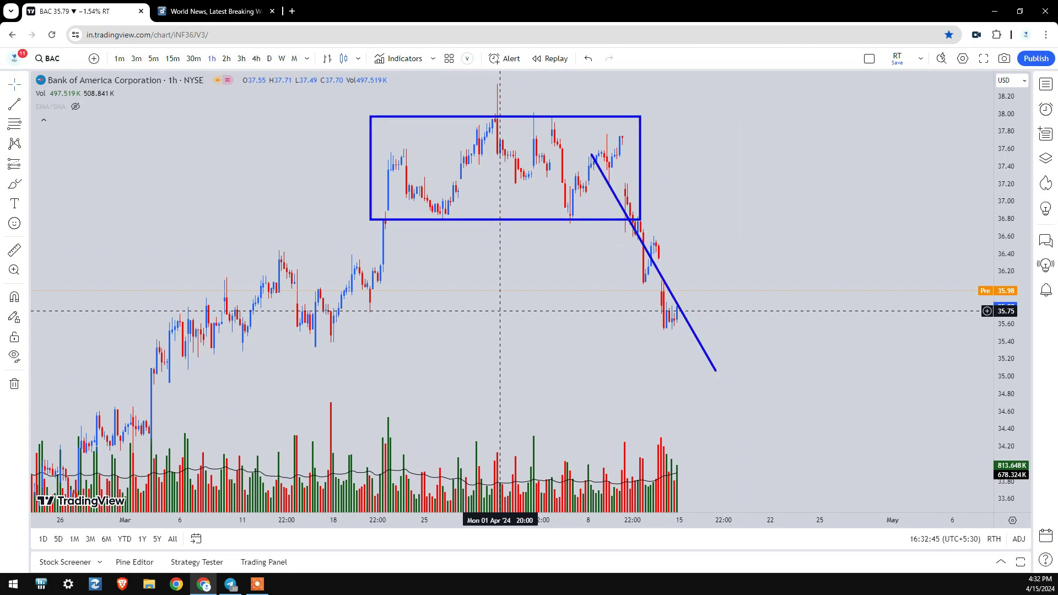
pyautogui.press('Escape')
# - Mark the hourly swing levels with horizontal rays at 37.60, 36.80 and 38.34
pyautogui.moveTo(767, 302); pyautogui.dragTo(803, 371)
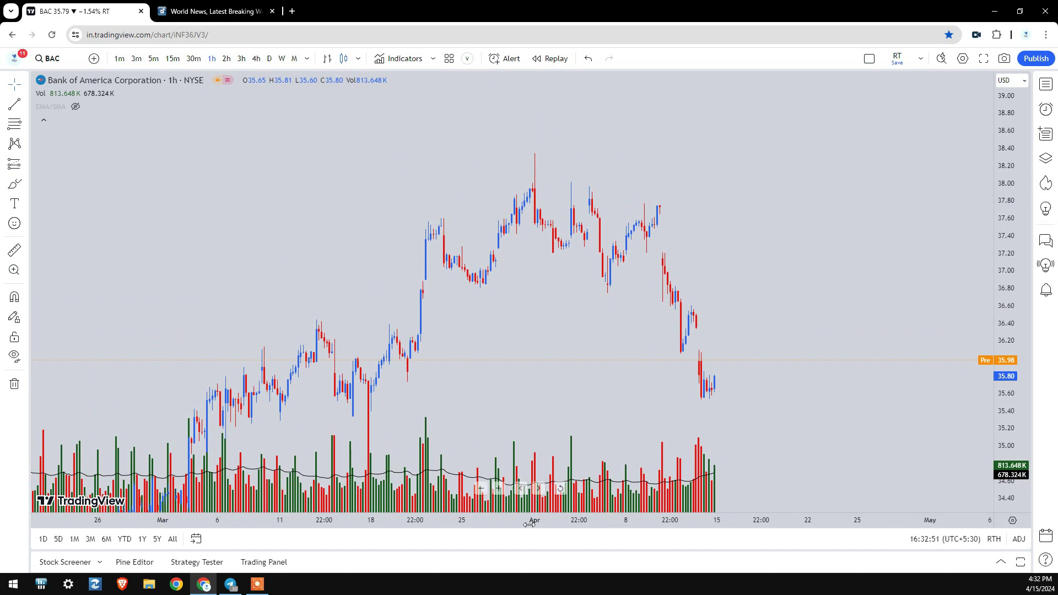
pyautogui.scroll(3, 341, 434)
pyautogui.scroll(1, 372, 390)
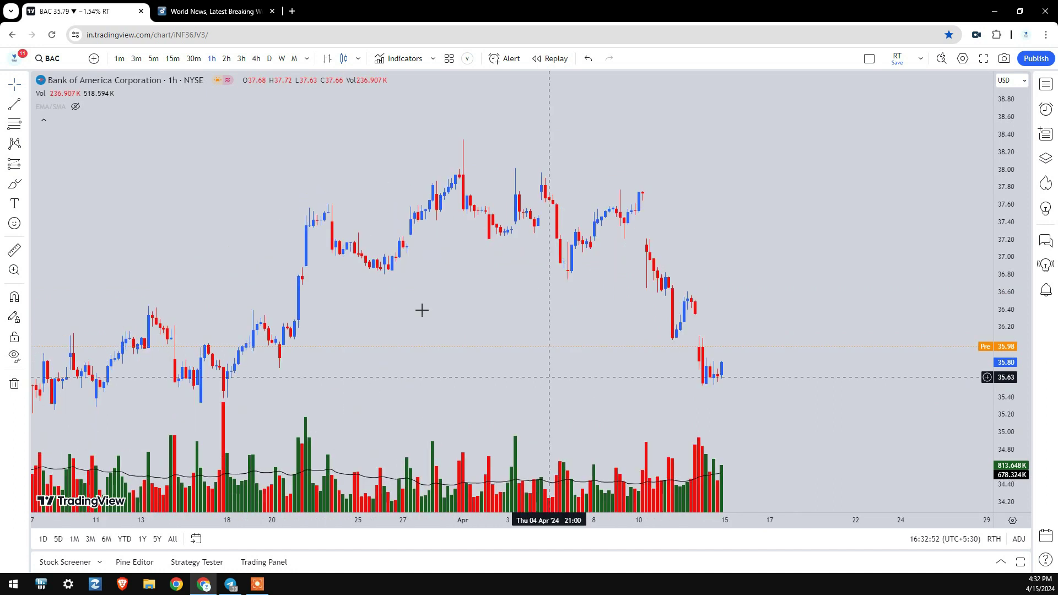
pyautogui.click(25, 104)
pyautogui.click(49, 251)
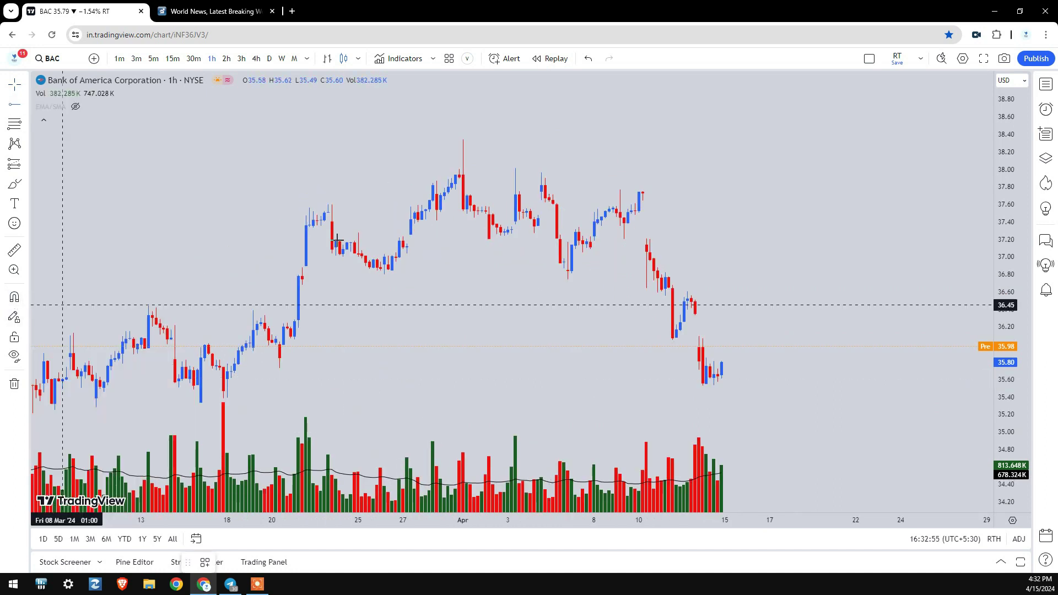
pyautogui.click(328, 205)
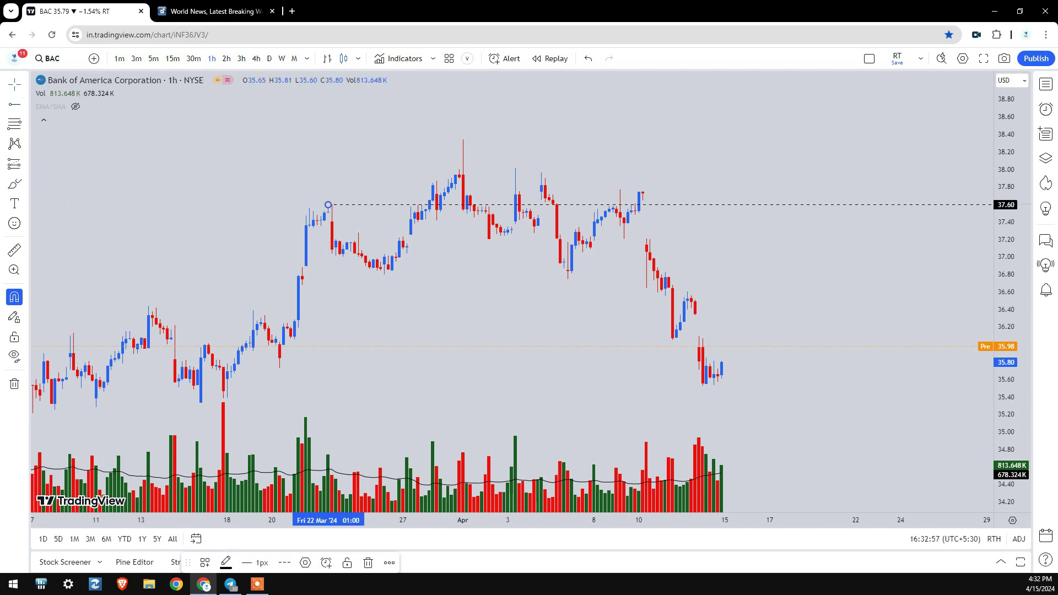
pyautogui.click(15, 109)
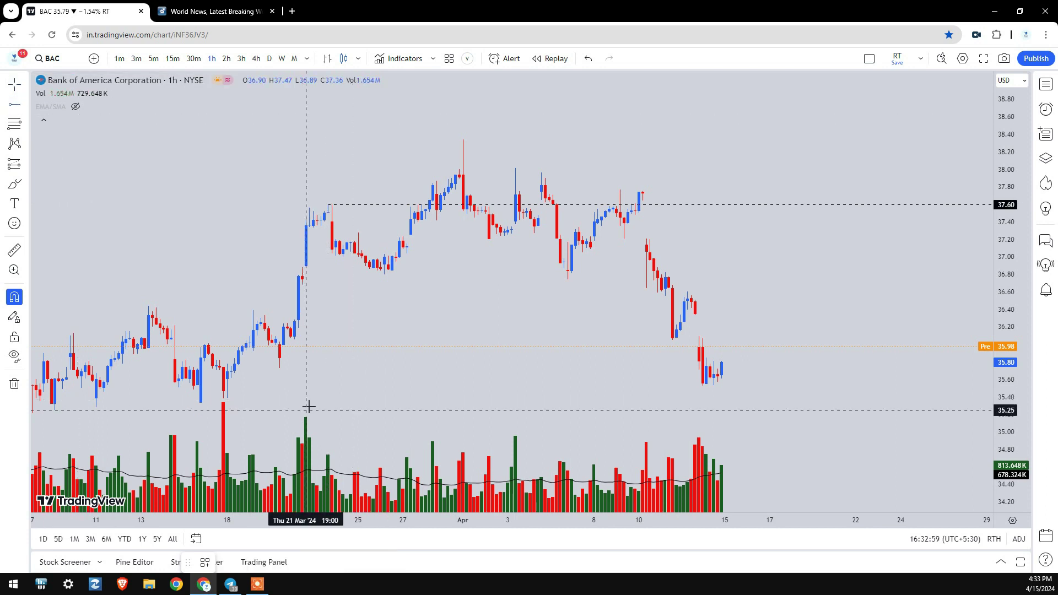
pyautogui.click(379, 274)
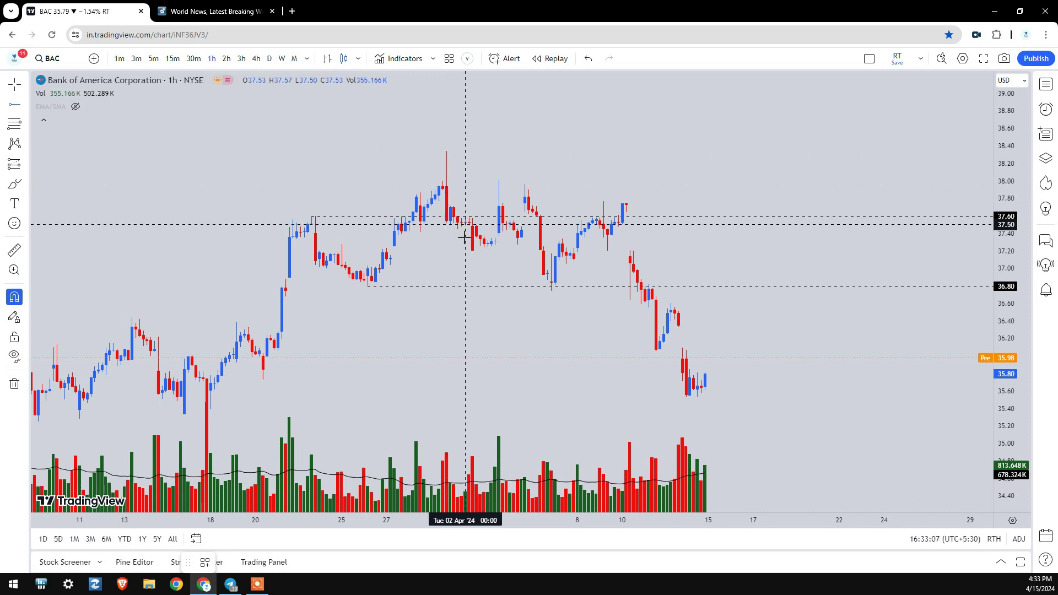
pyautogui.click(446, 155)
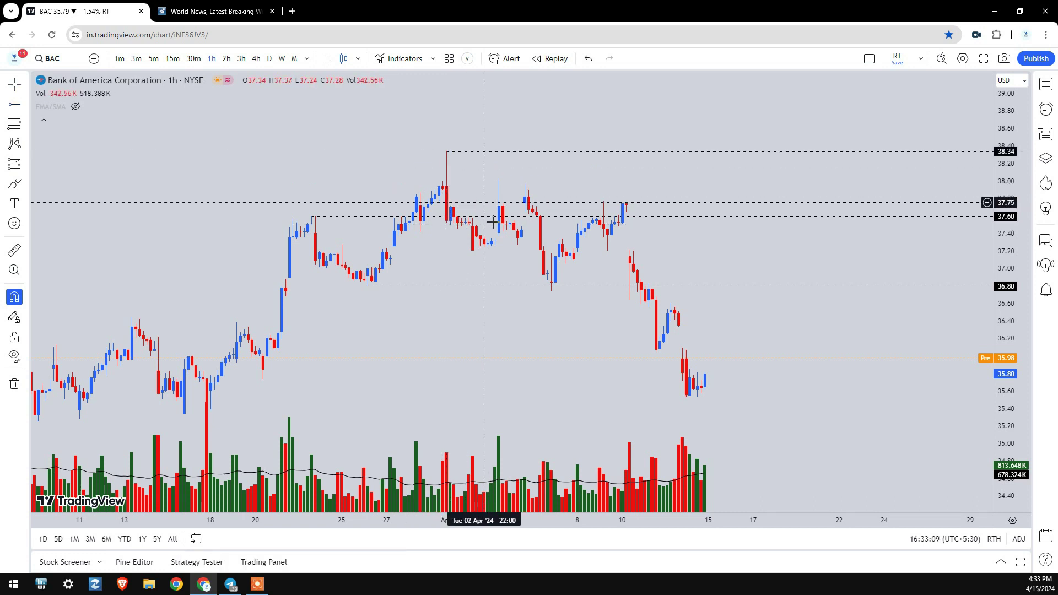
# - Sketch the swings of the hourly decline, mark the broken low at about 36.1, and clear the sketches
pyautogui.moveTo(644, 242)
pyautogui.mouseDown()
pyautogui.moveTo(560, 229)
pyautogui.moveTo(588, 356)
pyautogui.moveTo(581, 346)
pyautogui.moveTo(604, 274)
pyautogui.mouseUp()
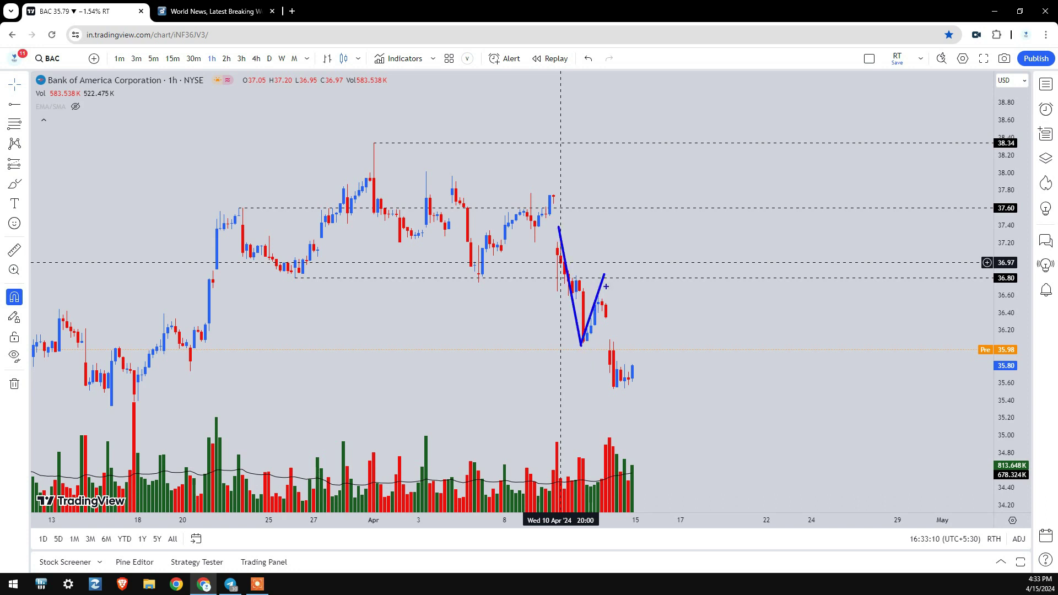
pyautogui.hotkey('ctrl', 'z')
pyautogui.moveTo(580, 338); pyautogui.dragTo(626, 413)
pyautogui.moveTo(575, 338); pyautogui.dragTo(707, 339)
pyautogui.moveTo(603, 325); pyautogui.dragTo(686, 371)
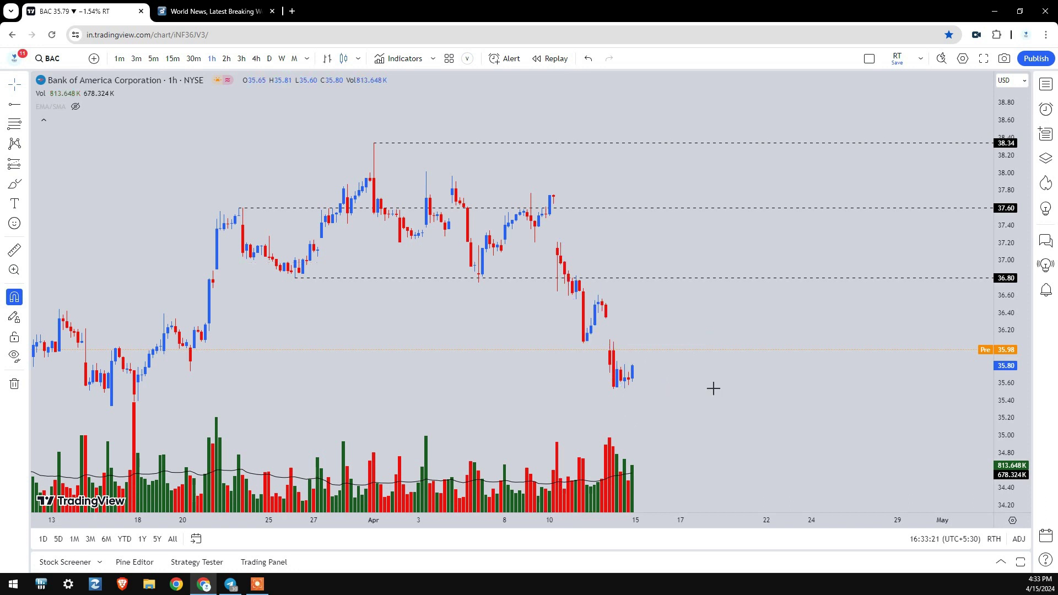
pyautogui.moveTo(713, 385)
pyautogui.mouseDown()
pyautogui.moveTo(604, 298)
pyautogui.moveTo(593, 360)
pyautogui.mouseUp()
pyautogui.moveTo(527, 348)
pyautogui.mouseDown()
pyautogui.moveTo(587, 251)
pyautogui.moveTo(615, 279)
pyautogui.mouseUp()
pyautogui.press('Escape')
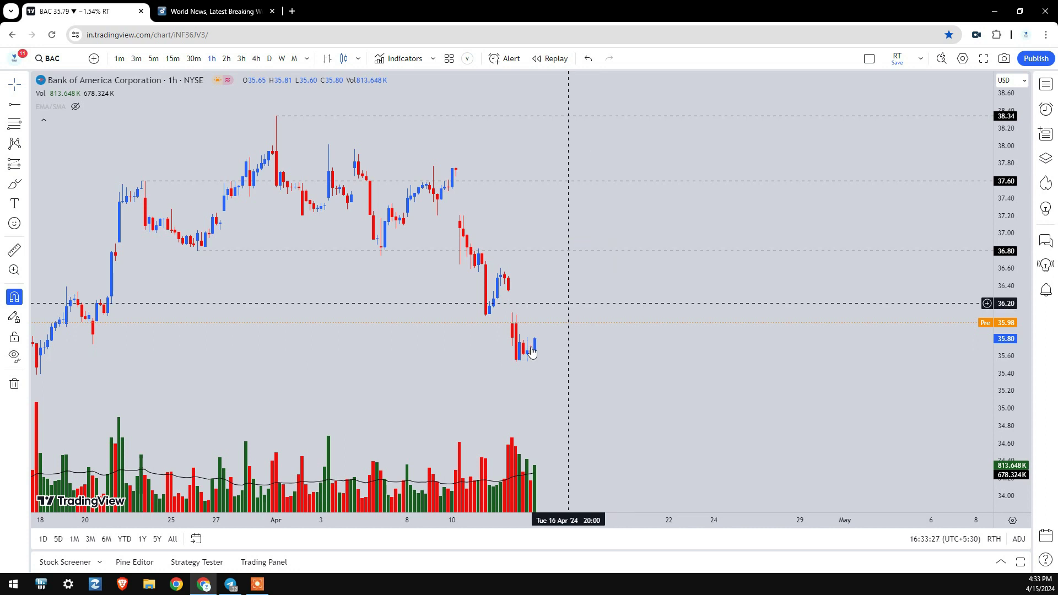
# - Sketch an hourly path rallying to about 37.1 and stepping down to about 33.9, and clear it
pyautogui.hotkey('ctrl', '2')
pyautogui.moveTo(520, 359)
pyautogui.mouseDown()
pyautogui.moveTo(616, 243)
pyautogui.moveTo(667, 264)
pyautogui.moveTo(754, 378)
pyautogui.moveTo(831, 419)
pyautogui.moveTo(927, 502)
pyautogui.mouseUp()
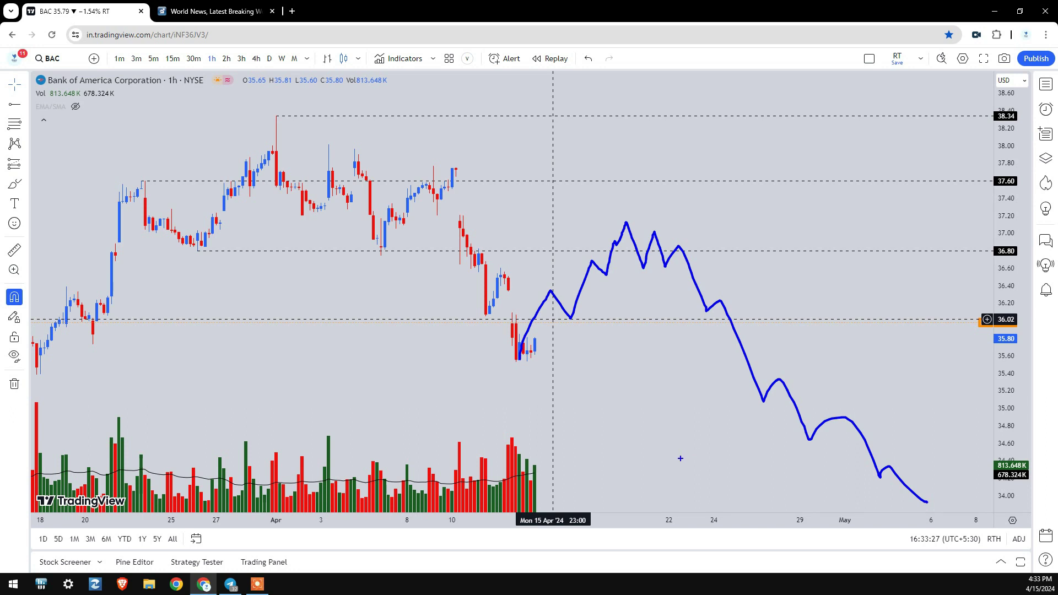
pyautogui.hotkey('ctrl', 'z')
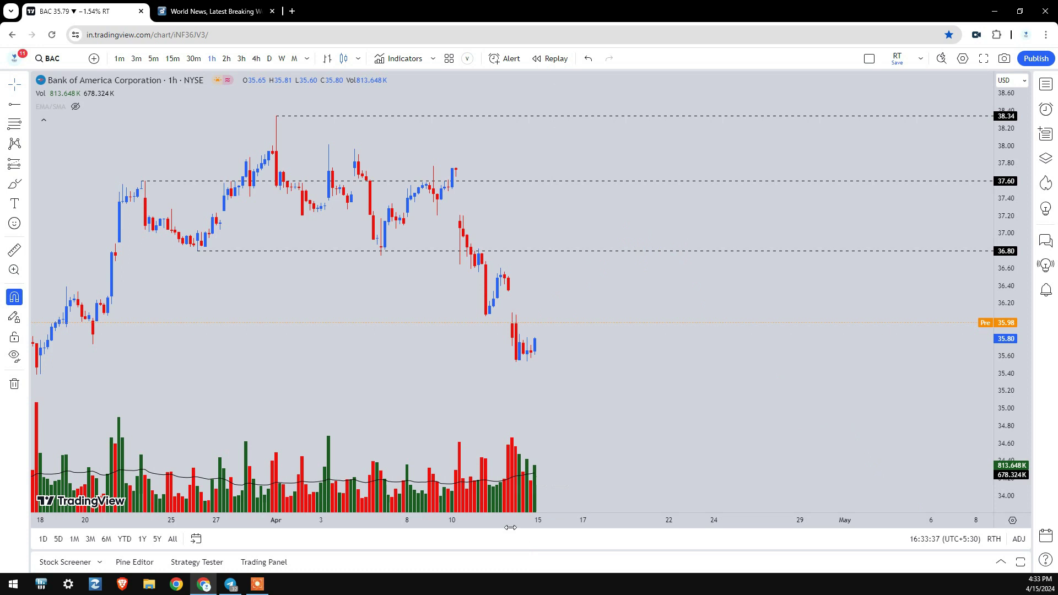
# - Mark the latest hourly drop between about 36.1 and 35.2, and clear the mark
pyautogui.scroll(-2, 745, 397)
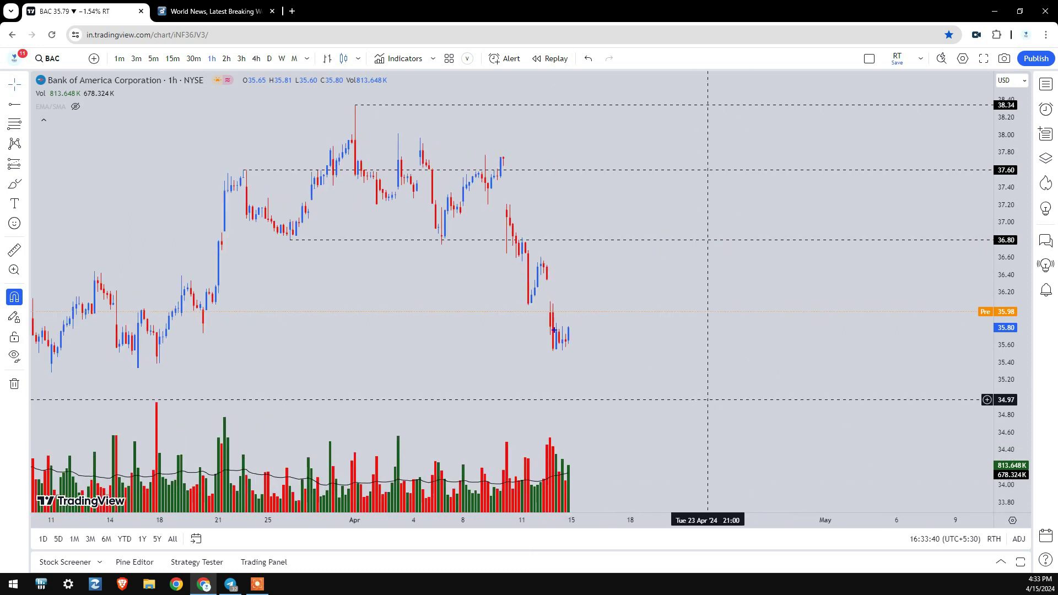
pyautogui.moveTo(532, 298); pyautogui.dragTo(588, 382)
pyautogui.press('Escape')
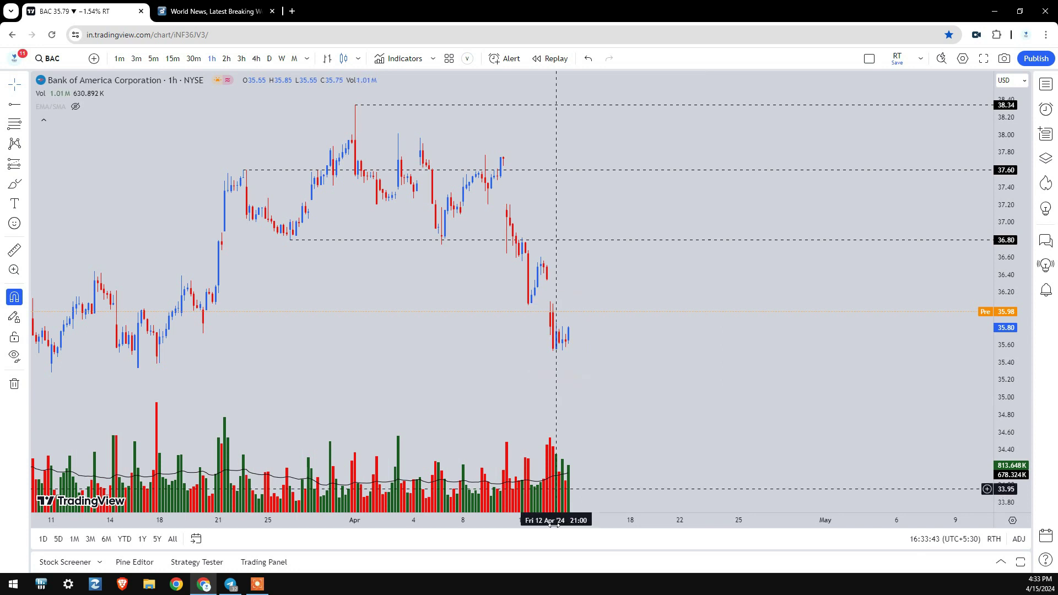
# - Change the hourly chart style to bars for the April decline
pyautogui.scroll(3, 406, 441)
pyautogui.moveTo(455, 441); pyautogui.dragTo(648, 423)
pyautogui.click(327, 59)
pyautogui.moveTo(523, 517); pyautogui.dragTo(297, 496)
pyautogui.moveTo(404, 408); pyautogui.dragTo(600, 395)
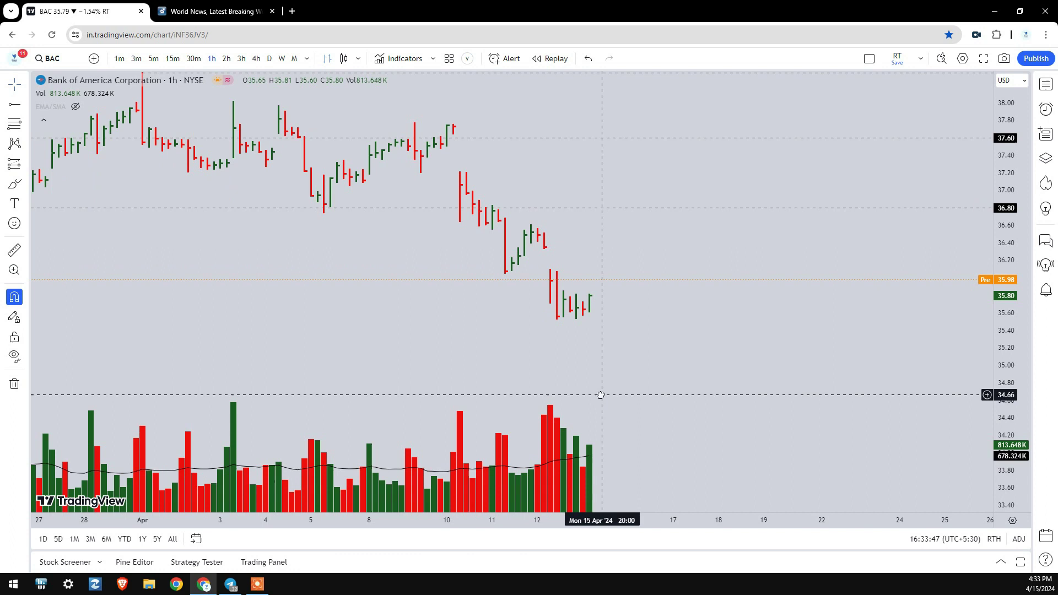
# - Draw pointer lines to the three successive lower lows and a line along the April decline, and clear them
pyautogui.moveTo(448, 236); pyautogui.dragTo(350, 310)
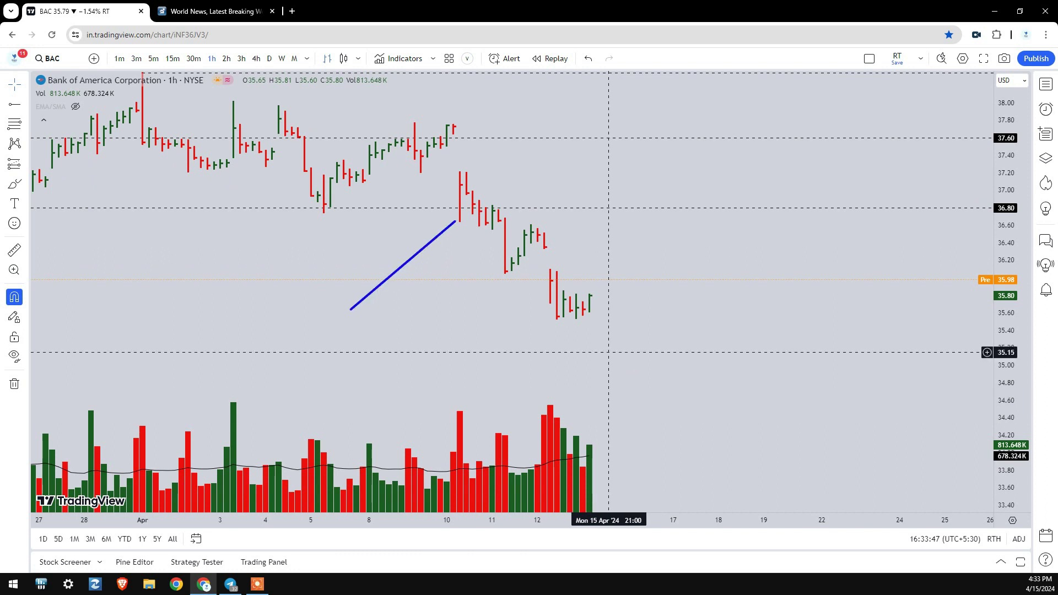
pyautogui.moveTo(551, 320); pyautogui.dragTo(464, 406)
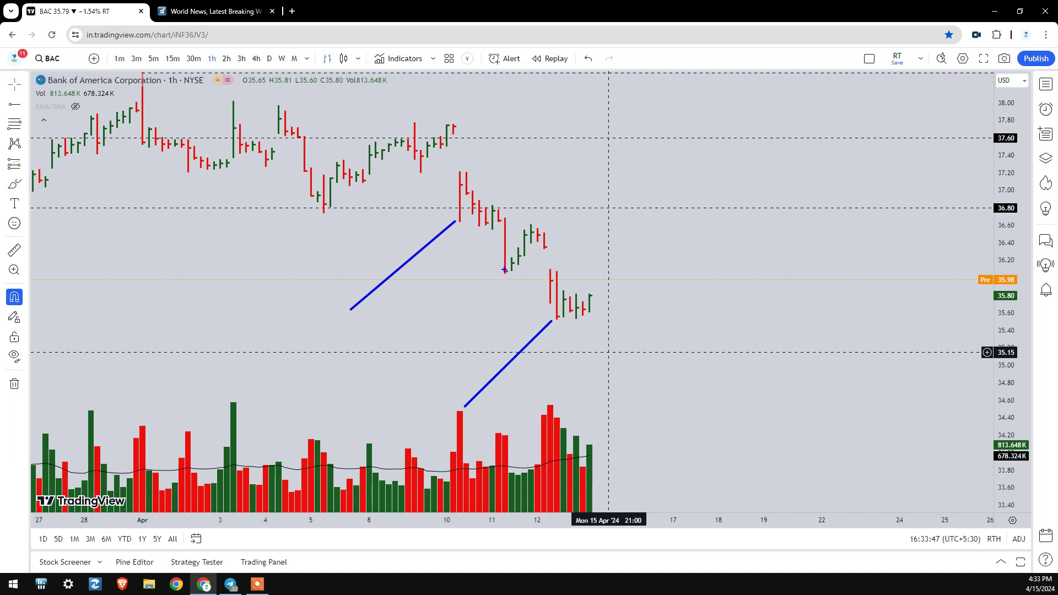
pyautogui.moveTo(498, 272); pyautogui.dragTo(425, 337)
pyautogui.moveTo(459, 197)
pyautogui.mouseDown()
pyautogui.moveTo(475, 261)
pyautogui.moveTo(577, 325)
pyautogui.mouseUp()
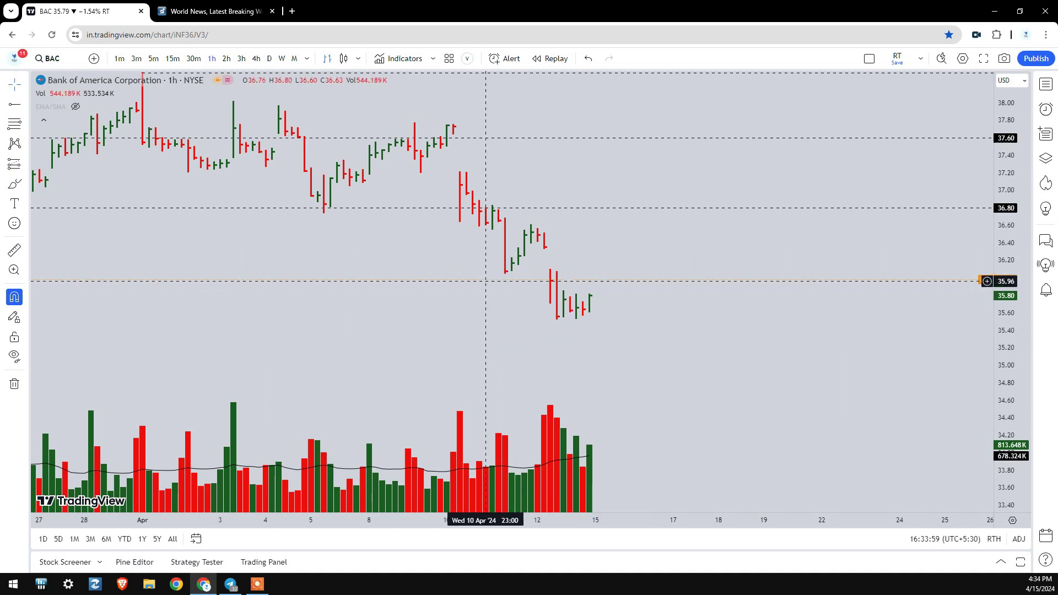
# - Draw short lines around the recent stepping lows, sketch a bounce into a box at about 36.6 to 37.0, and clear the drawings
pyautogui.moveTo(418, 233)
pyautogui.mouseDown()
pyautogui.moveTo(478, 233)
pyautogui.moveTo(513, 265)
pyautogui.mouseUp()
pyautogui.moveTo(468, 301); pyautogui.dragTo(545, 301)
pyautogui.moveTo(489, 342); pyautogui.dragTo(591, 342)
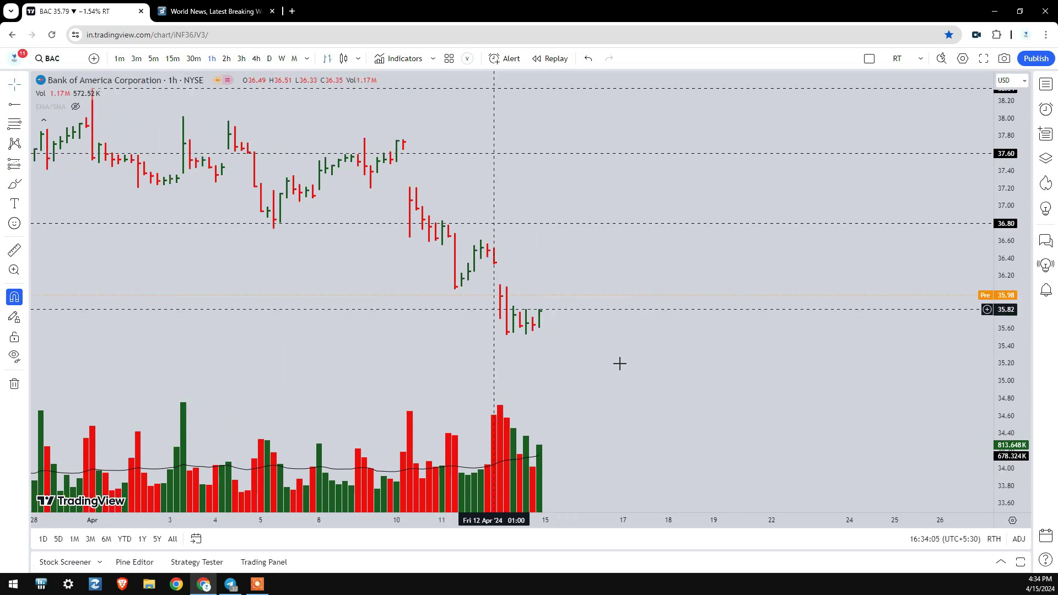
pyautogui.moveTo(535, 319)
pyautogui.mouseDown()
pyautogui.moveTo(606, 211)
pyautogui.moveTo(624, 241)
pyautogui.mouseUp()
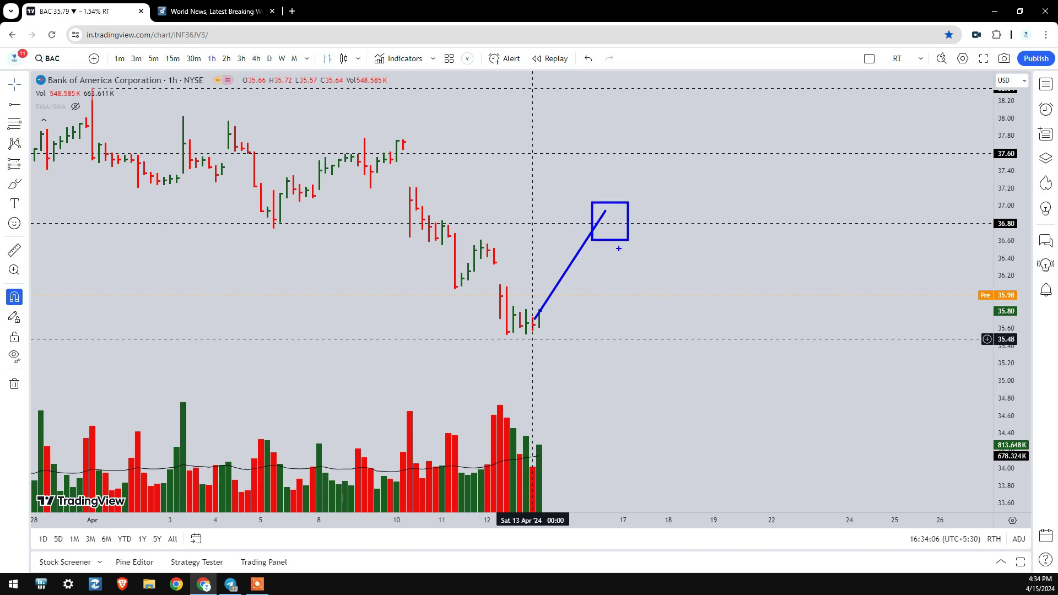
pyautogui.press('Escape')
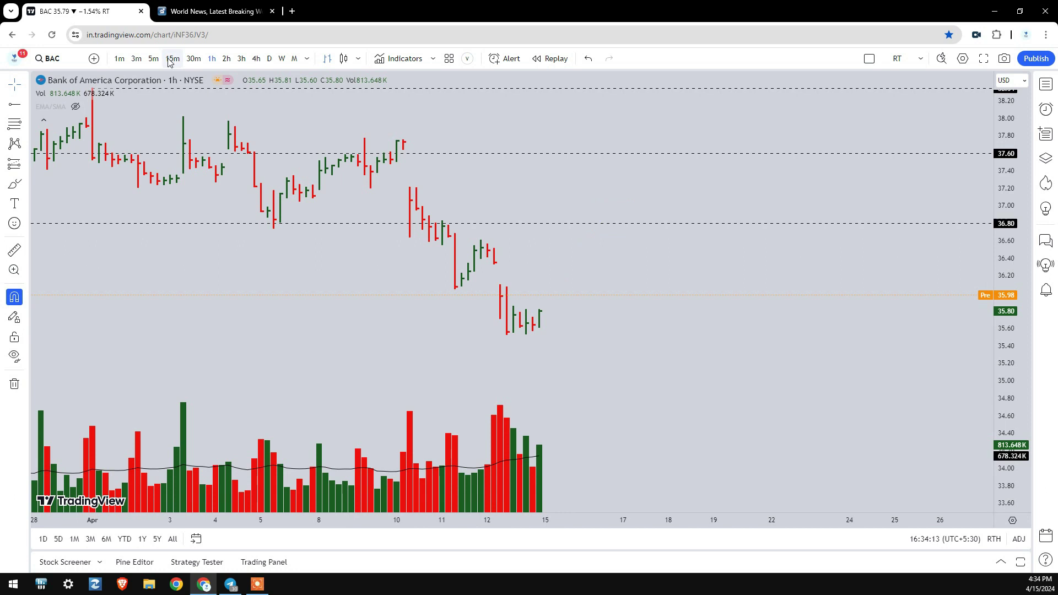
# - Switch the chart to the 15-minute timeframe and on to the 5-minute timeframe
pyautogui.click(170, 60)
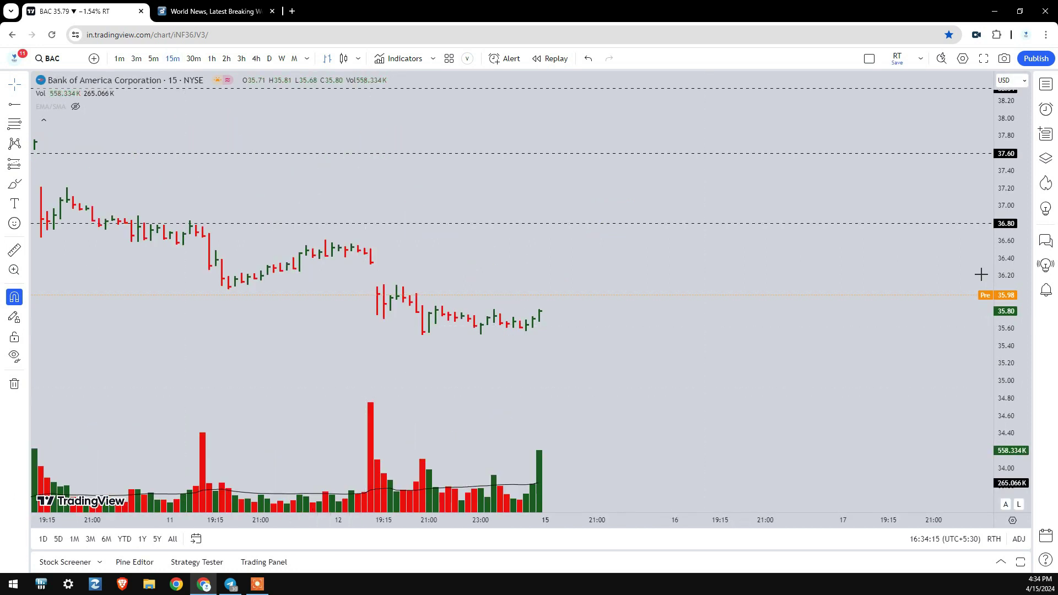
pyautogui.click(153, 58)
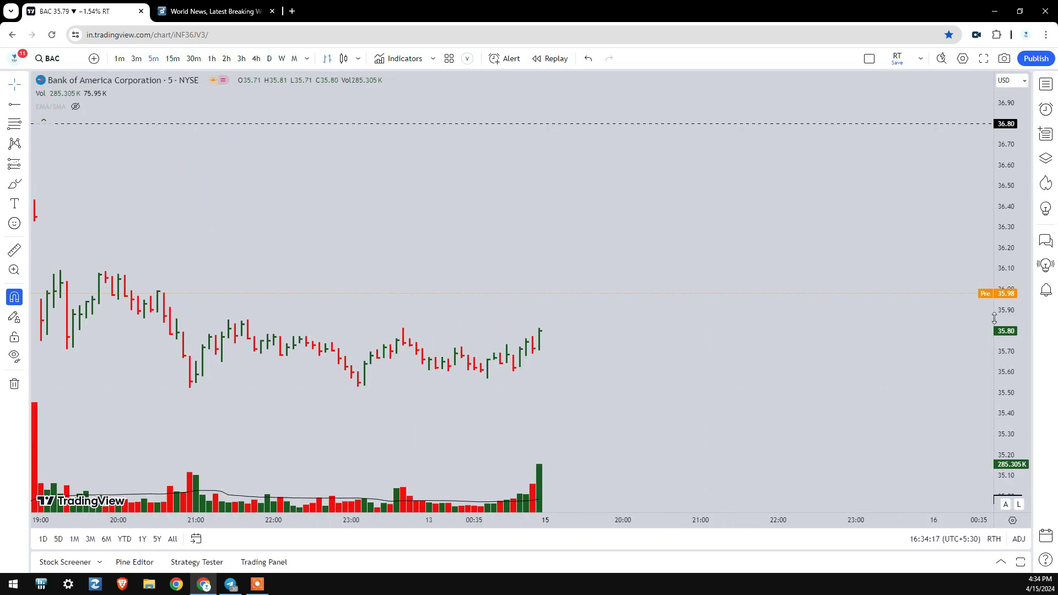
pyautogui.moveTo(994, 318); pyautogui.dragTo(994, 244)
pyautogui.moveTo(697, 374); pyautogui.dragTo(742, 185)
# - Mark the 5-minute sideways range between about 35.46 and 35.86, and clear the mark
pyautogui.hotkey('ctrl', '2')
pyautogui.moveTo(247, 190)
pyautogui.mouseDown()
pyautogui.moveTo(685, 411)
pyautogui.moveTo(610, 372)
pyautogui.moveTo(640, 406)
pyautogui.mouseUp()
pyautogui.press('Escape')
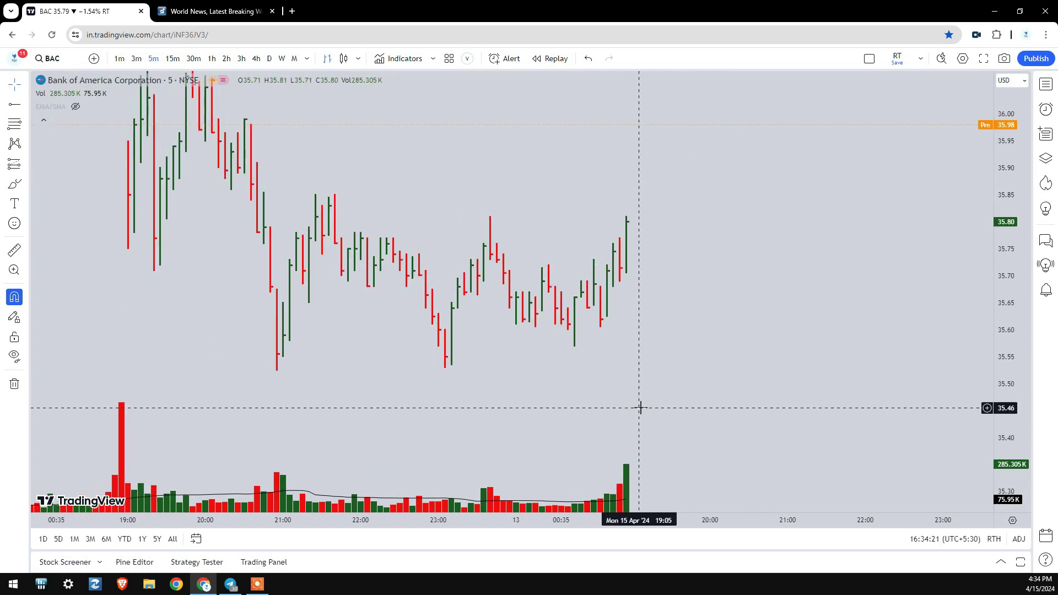
# - Change the 5-minute chart style back to candles
pyautogui.click(343, 59)
pyautogui.moveTo(509, 395); pyautogui.dragTo(654, 461)
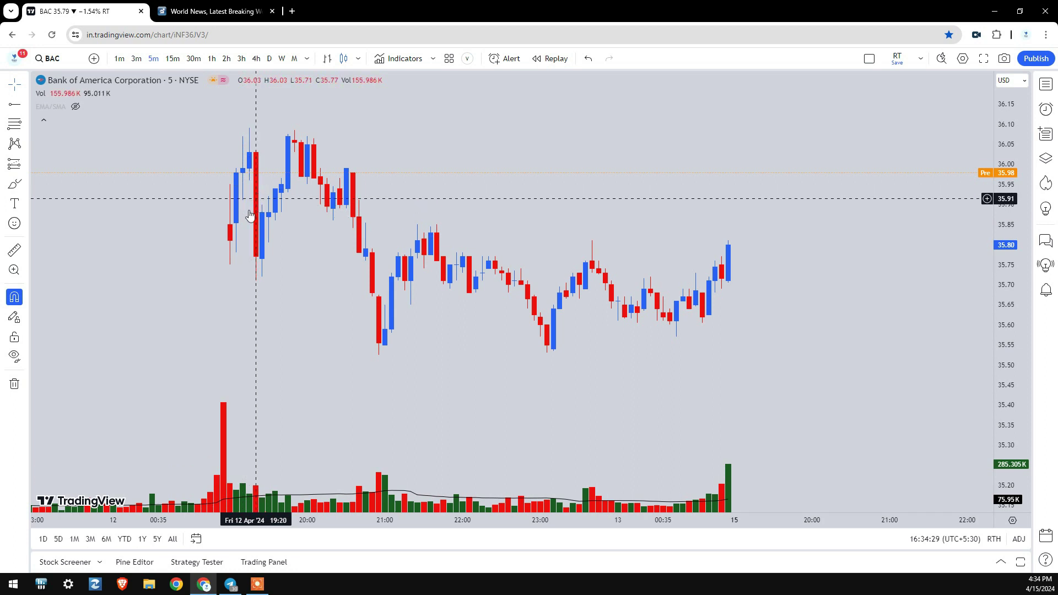
# - Box the opening candles, extend a zone at about 35.75 to 35.95 across the chart, sketch a stepping decline below it, and clear the drawings
pyautogui.moveTo(215, 171); pyautogui.dragTo(260, 295)
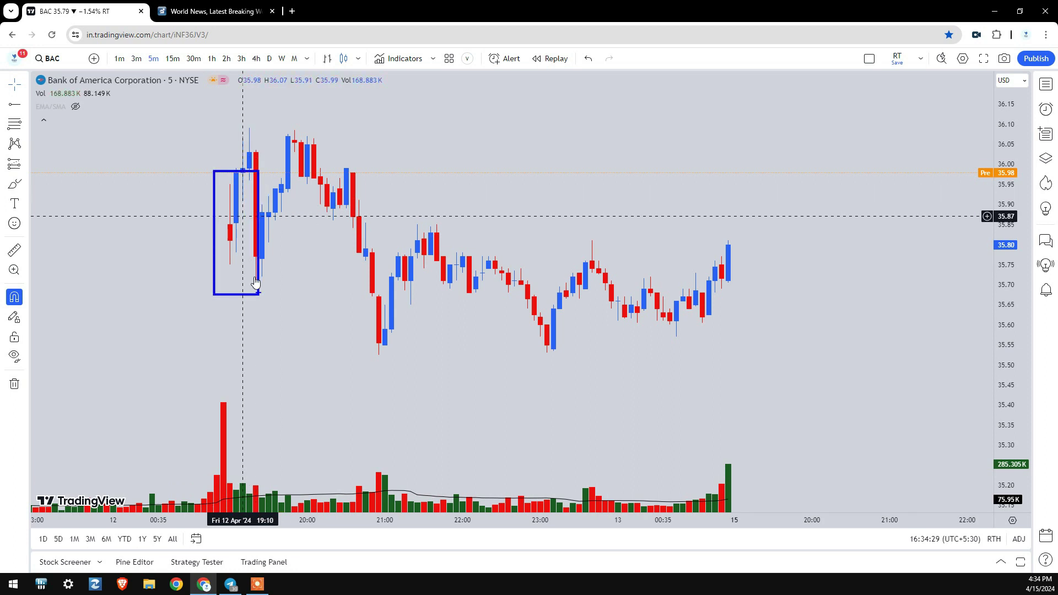
pyautogui.press('Escape')
pyautogui.hotkey('ctrl', '2')
pyautogui.moveTo(231, 183)
pyautogui.mouseDown()
pyautogui.moveTo(604, 373)
pyautogui.moveTo(943, 312)
pyautogui.moveTo(942, 262)
pyautogui.mouseUp()
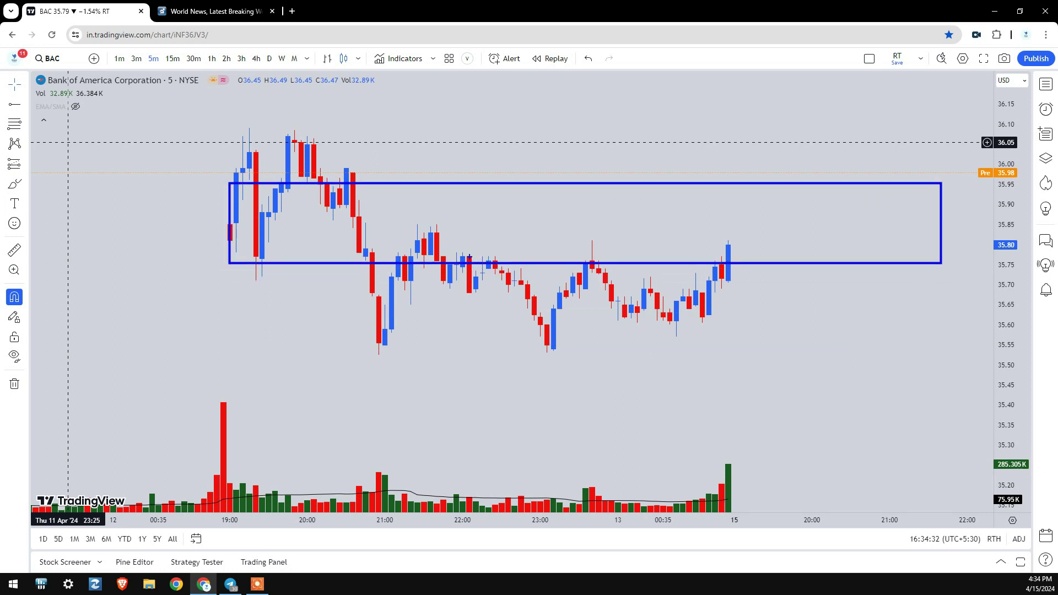
pyautogui.moveTo(469, 281)
pyautogui.mouseDown()
pyautogui.moveTo(563, 412)
pyautogui.moveTo(807, 474)
pyautogui.mouseUp()
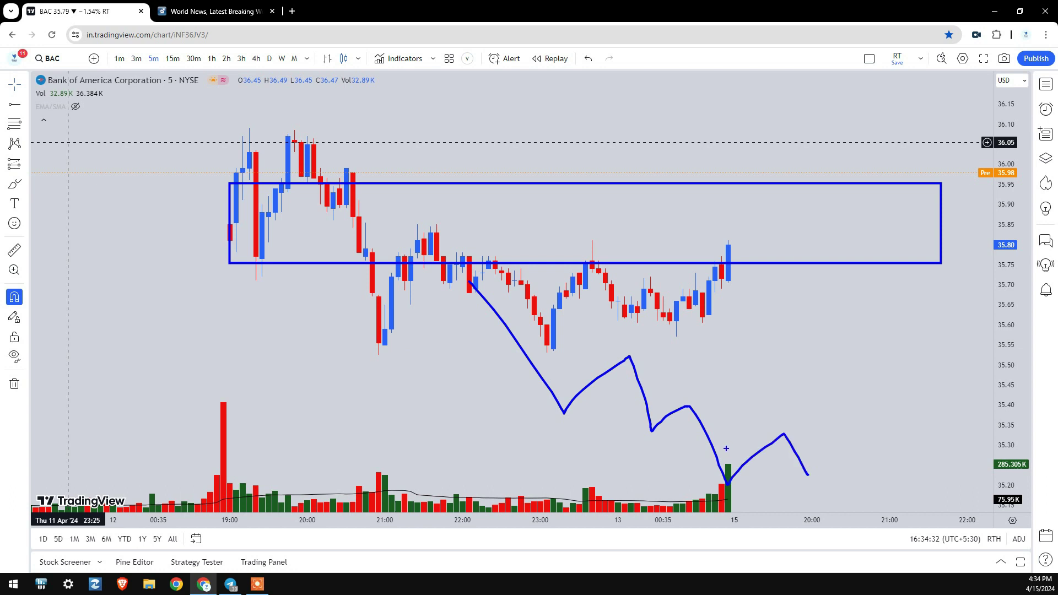
pyautogui.hotkey('ctrl', 'z')
# - Draw a line along the lows at about 35.55, sketch a rise to about 35.80, and clear both
pyautogui.moveTo(378, 345)
pyautogui.mouseDown()
pyautogui.moveTo(442, 234)
pyautogui.moveTo(548, 347)
pyautogui.moveTo(549, 366)
pyautogui.moveTo(609, 253)
pyautogui.moveTo(687, 350)
pyautogui.mouseUp()
pyautogui.moveTo(686, 348)
pyautogui.mouseDown()
pyautogui.moveTo(754, 238)
pyautogui.moveTo(736, 245)
pyautogui.mouseUp()
pyautogui.press('Escape')
# - Box the 5-minute sideways range at about 35.43 to 35.86, sketch a zigzag inside it, and clear the drawings
pyautogui.hscroll(3, 747, 354)
pyautogui.moveTo(684, 295); pyautogui.dragTo(787, 172)
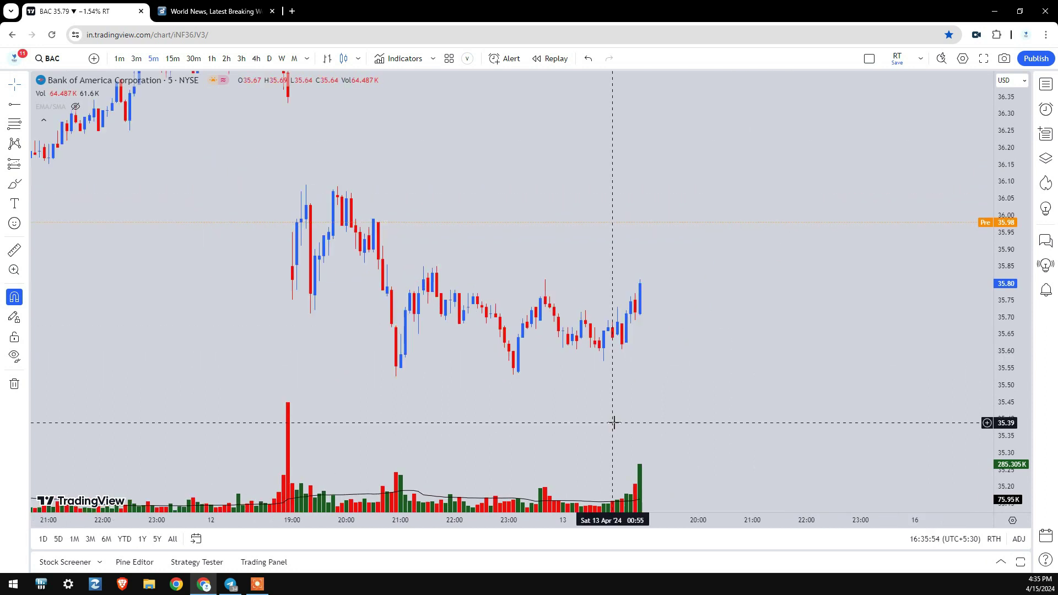
pyautogui.moveTo(412, 263); pyautogui.dragTo(723, 408)
pyautogui.moveTo(488, 360)
pyautogui.mouseDown()
pyautogui.moveTo(529, 296)
pyautogui.moveTo(668, 353)
pyautogui.moveTo(713, 346)
pyautogui.mouseUp()
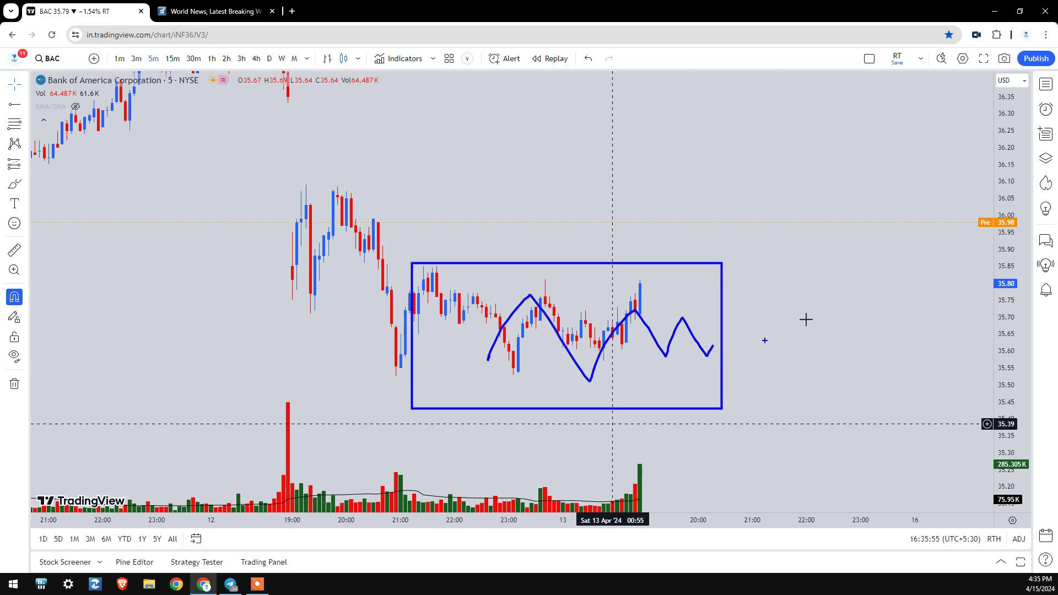
pyautogui.press('Escape')
# - Switch to the 1-hour timeframe, box the 36.6 to 37.0 prices, sketch a stepping rise to about 37.0, and clear the drawings
pyautogui.moveTo(792, 327); pyautogui.dragTo(777, 364)
pyautogui.click(212, 59)
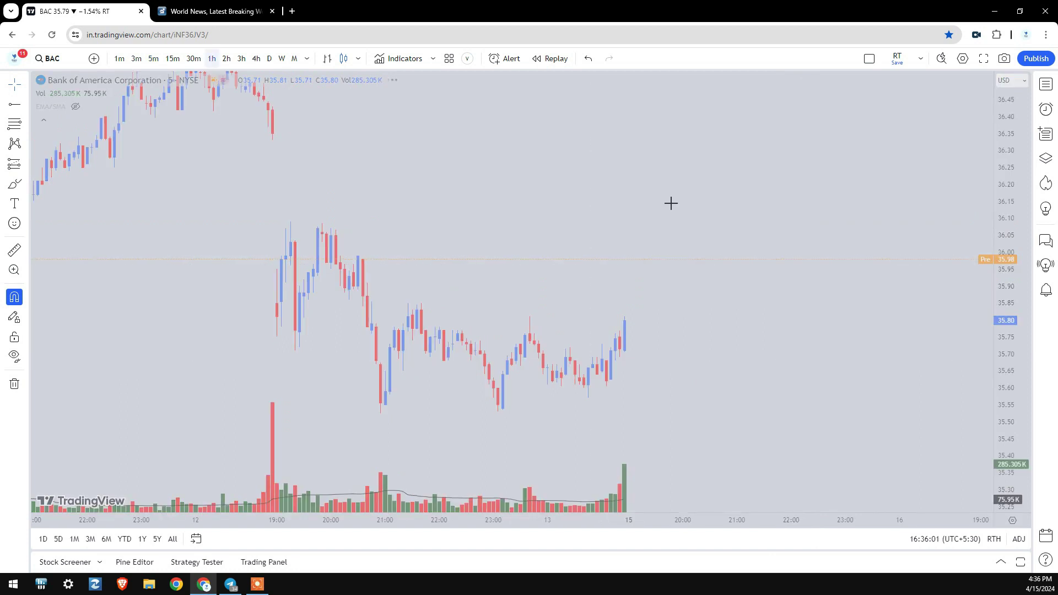
pyautogui.moveTo(645, 177); pyautogui.dragTo(802, 226)
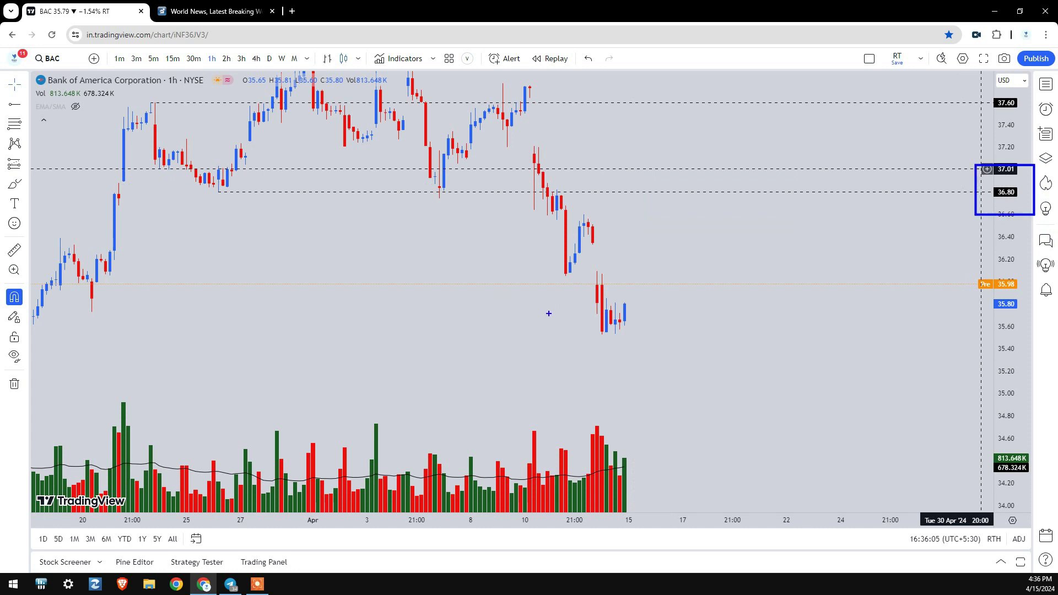
pyautogui.moveTo(617, 312); pyautogui.dragTo(769, 185)
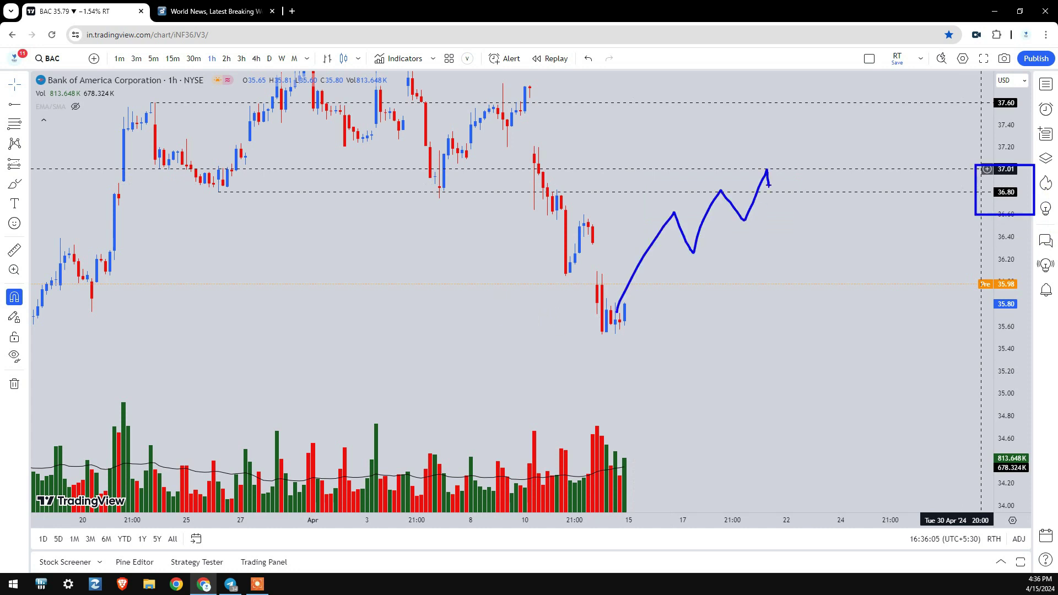
pyautogui.press('Escape')
# - Sketch an upward projection from the latest candles, replace it with a box at about 35.75 to 37.60, and clear the box
pyautogui.moveTo(595, 301)
pyautogui.mouseDown()
pyautogui.moveTo(668, 337)
pyautogui.moveTo(646, 306)
pyautogui.moveTo(650, 287)
pyautogui.moveTo(664, 303)
pyautogui.moveTo(680, 252)
pyautogui.mouseUp()
pyautogui.moveTo(664, 304)
pyautogui.mouseDown()
pyautogui.moveTo(672, 256)
pyautogui.moveTo(706, 245)
pyautogui.moveTo(742, 188)
pyautogui.moveTo(754, 207)
pyautogui.mouseUp()
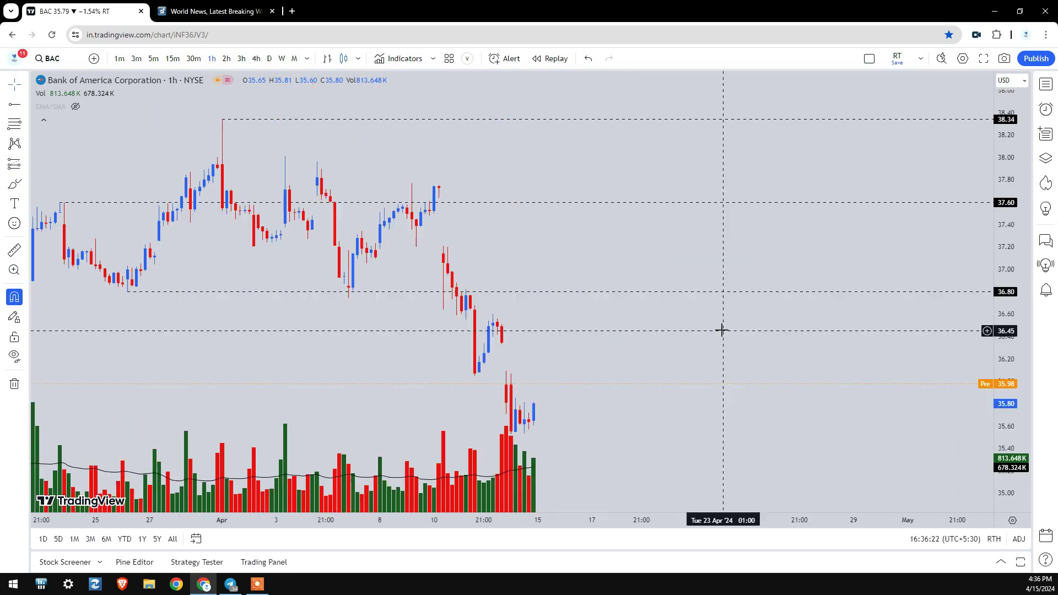
pyautogui.moveTo(586, 340)
pyautogui.mouseDown()
pyautogui.moveTo(789, 115)
pyautogui.moveTo(818, 49)
pyautogui.mouseUp()
pyautogui.hotkey('ctrl', 'z')
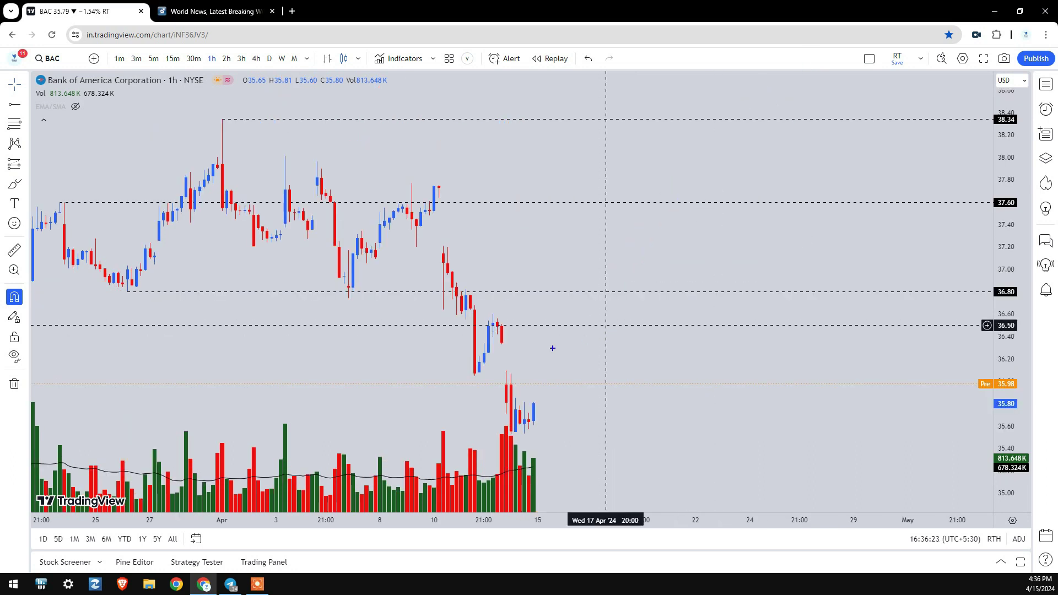
pyautogui.moveTo(524, 408)
pyautogui.mouseDown()
pyautogui.moveTo(597, 269)
pyautogui.moveTo(655, 204)
pyautogui.mouseUp()
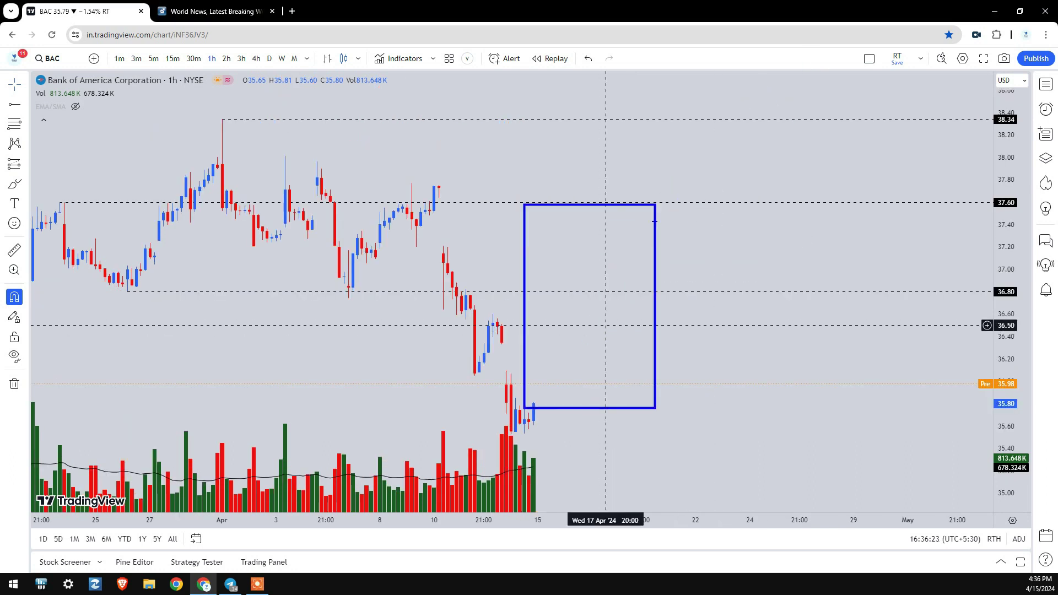
pyautogui.press('Escape')
# - Box the trading range between 36.80 and 37.60, sketch a sideways zigzag within that range, and clear the drawings
pyautogui.hotkey('ctrl', '2')
pyautogui.moveTo(43, 199)
pyautogui.mouseDown()
pyautogui.moveTo(911, 269)
pyautogui.moveTo(999, 291)
pyautogui.mouseUp()
pyautogui.hotkey('ctrl', 'z')
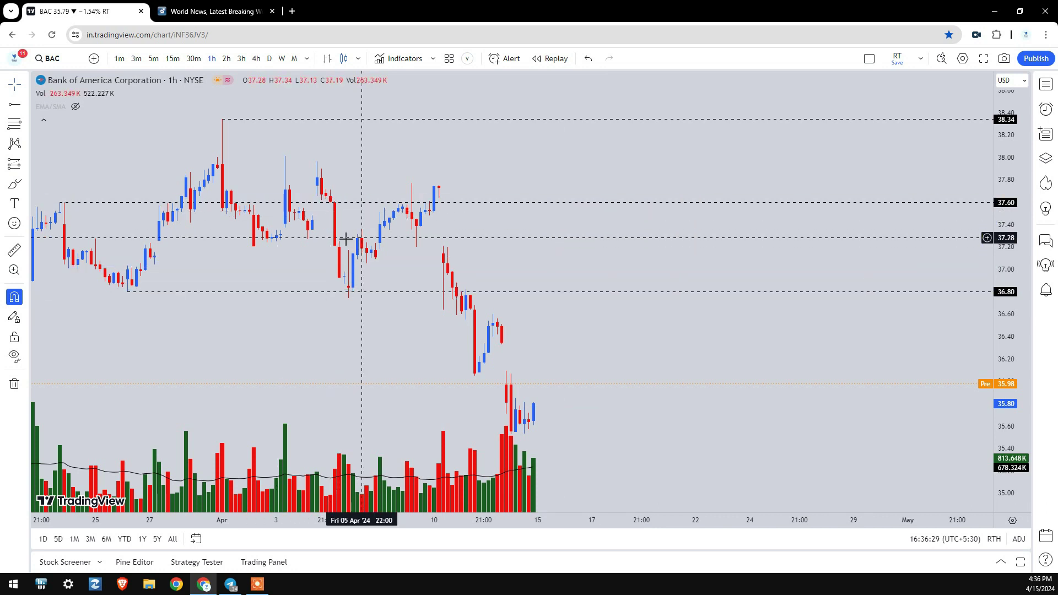
pyautogui.moveTo(67, 203); pyautogui.dragTo(999, 288)
pyautogui.hotkey('ctrl', 'z')
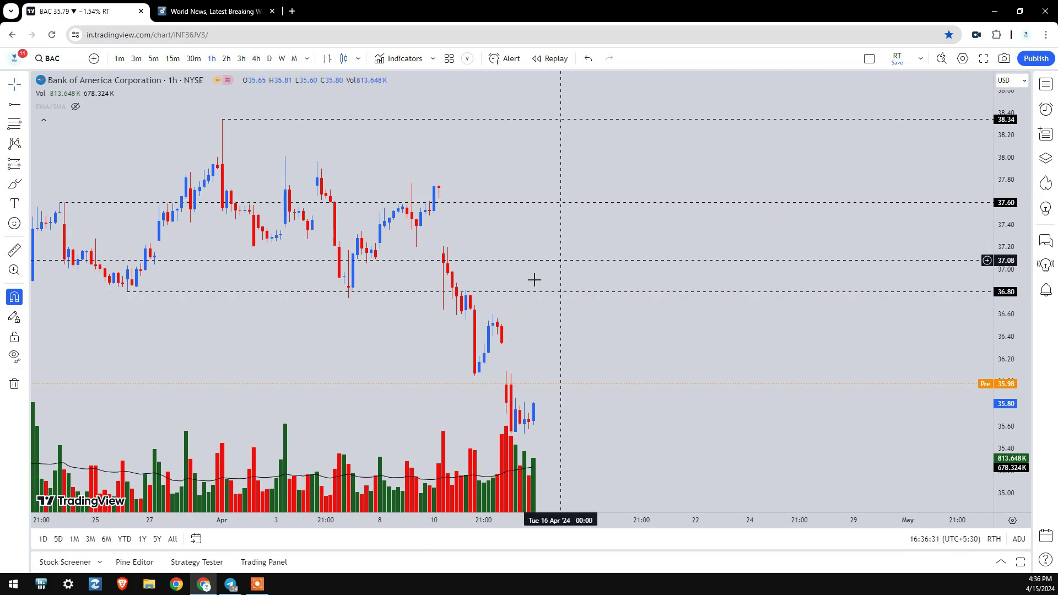
pyautogui.moveTo(513, 287)
pyautogui.mouseDown()
pyautogui.moveTo(713, 220)
pyautogui.moveTo(867, 255)
pyautogui.moveTo(904, 229)
pyautogui.mouseUp()
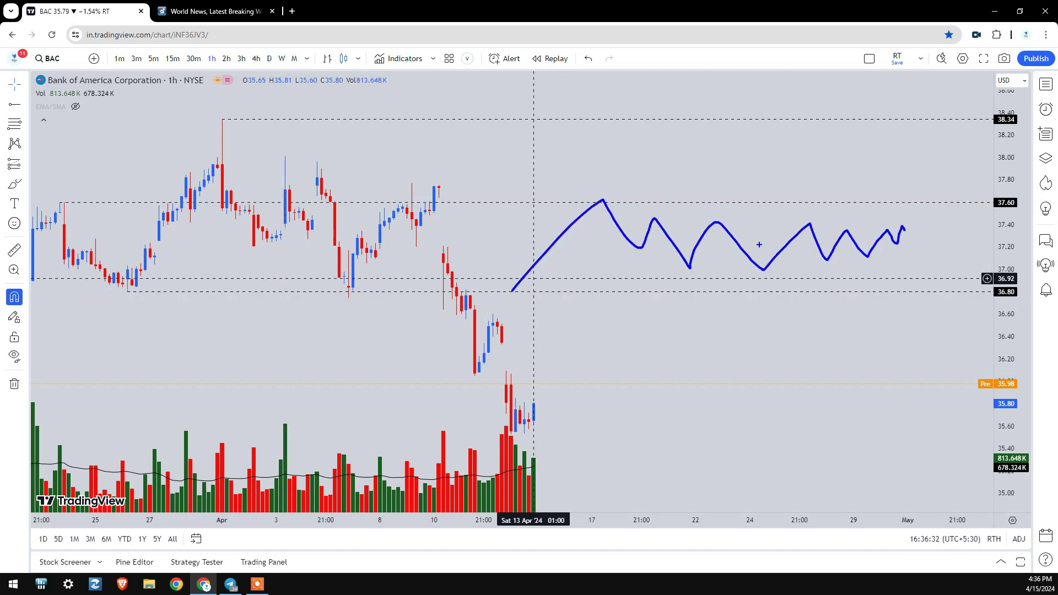
pyautogui.hotkey('ctrl', 'z')
# - Sketch a rise from about 35.7 into a small box at the 36.80 level, and clear the sketch
pyautogui.moveTo(616, 298); pyautogui.dragTo(614, 204)
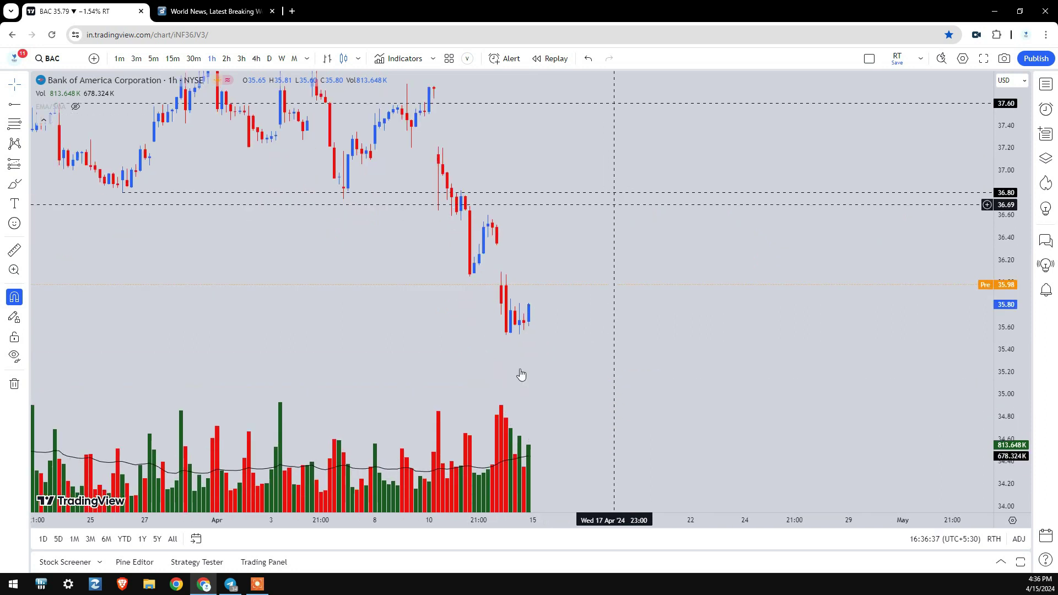
pyautogui.moveTo(529, 315)
pyautogui.mouseDown()
pyautogui.moveTo(609, 189)
pyautogui.moveTo(625, 212)
pyautogui.mouseUp()
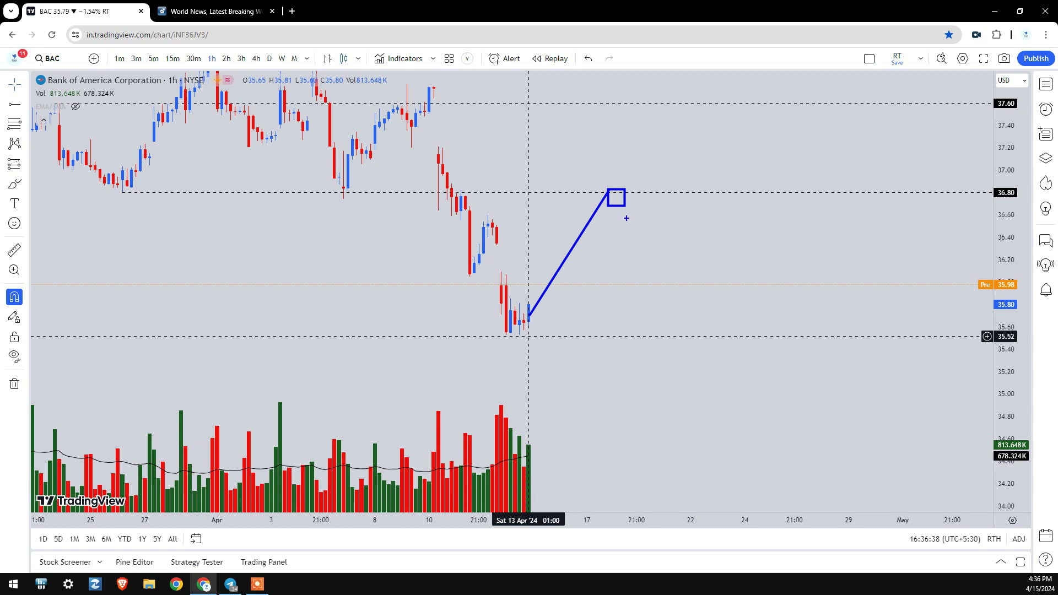
pyautogui.hotkey('ctrl', 'z')
# - Switch to the 5-minute timeframe and place horizontal rays at 35.56 and 35.83 on the sideways range's low and high
pyautogui.click(153, 58)
pyautogui.moveTo(1010, 402); pyautogui.dragTo(979, 140)
pyautogui.moveTo(652, 401); pyautogui.dragTo(647, 335)
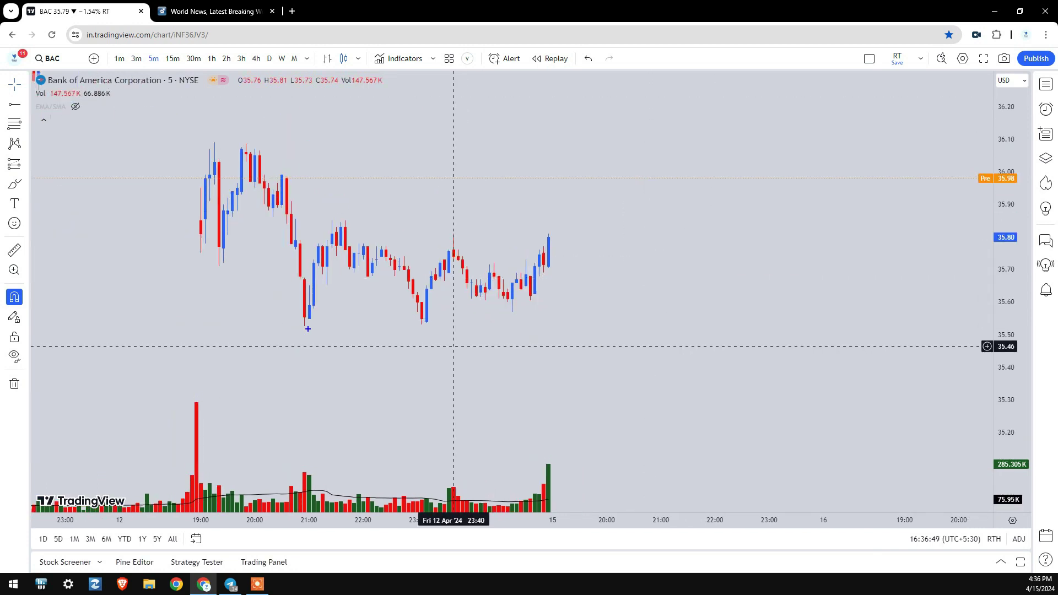
pyautogui.moveTo(304, 323); pyautogui.dragTo(666, 323)
pyautogui.hotkey('ctrl', 'z')
pyautogui.click(337, 227)
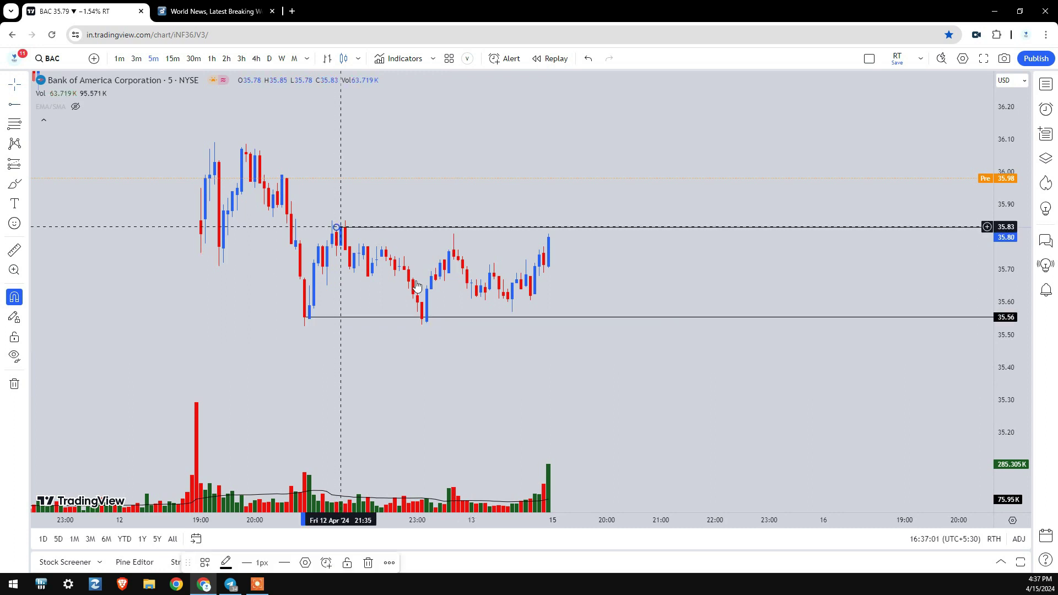
# - Sketch a sideways path between the two rays breaking upward, with a line at about 36.01 and a box around the breakout pullback, and clear everything
pyautogui.moveTo(426, 309)
pyautogui.mouseDown()
pyautogui.moveTo(508, 282)
pyautogui.moveTo(549, 283)
pyautogui.moveTo(560, 174)
pyautogui.moveTo(582, 275)
pyautogui.mouseUp()
pyautogui.moveTo(559, 169)
pyautogui.mouseDown()
pyautogui.moveTo(1049, 180)
pyautogui.moveTo(1011, 166)
pyautogui.mouseUp()
pyautogui.moveTo(558, 239)
pyautogui.mouseDown()
pyautogui.moveTo(774, 278)
pyautogui.moveTo(843, 159)
pyautogui.moveTo(854, 203)
pyautogui.moveTo(934, 22)
pyautogui.mouseUp()
pyautogui.hotkey('alt', 'shift', 'r')
pyautogui.moveTo(812, 121); pyautogui.dragTo(975, 245)
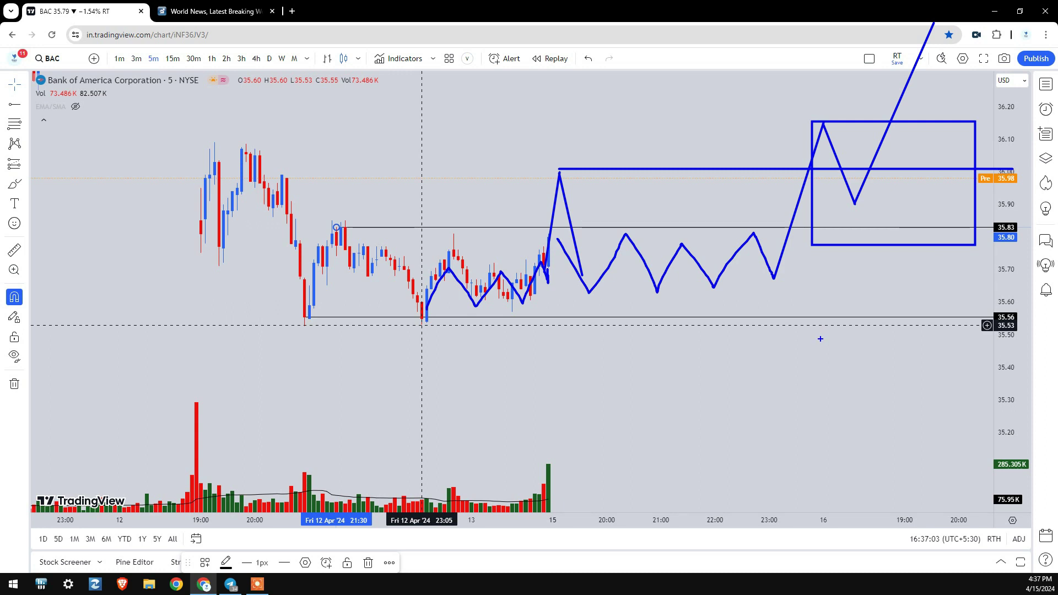
pyautogui.moveTo(747, 183); pyautogui.dragTo(747, 197)
pyautogui.moveTo(714, 239); pyautogui.dragTo(780, 125)
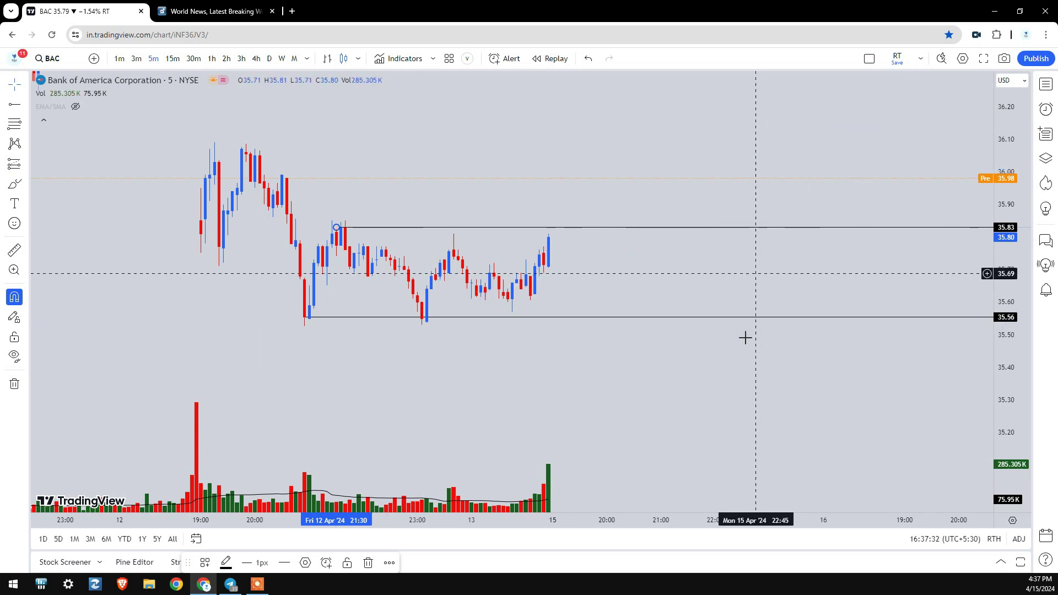
# - Sketch a stepping decline from the last candle through the 35.56 level to about 35.35, and undo it
pyautogui.moveTo(723, 352)
pyautogui.mouseDown()
pyautogui.moveTo(664, 369)
pyautogui.moveTo(650, 344)
pyautogui.mouseUp()
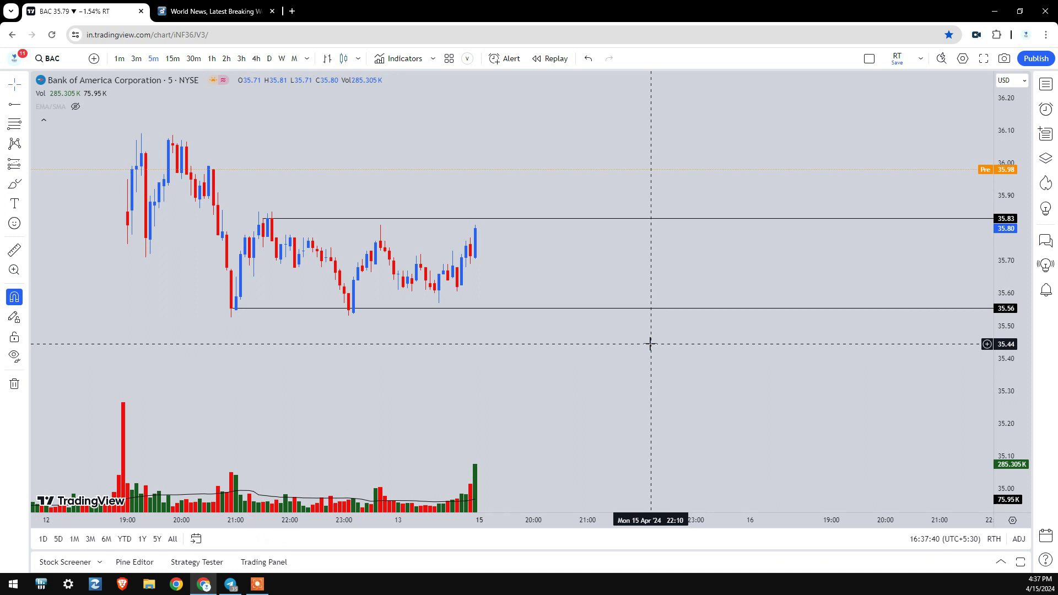
pyautogui.hotkey('ctrl', 'Tab')
pyautogui.hotkey('ctrl', 'Tab')
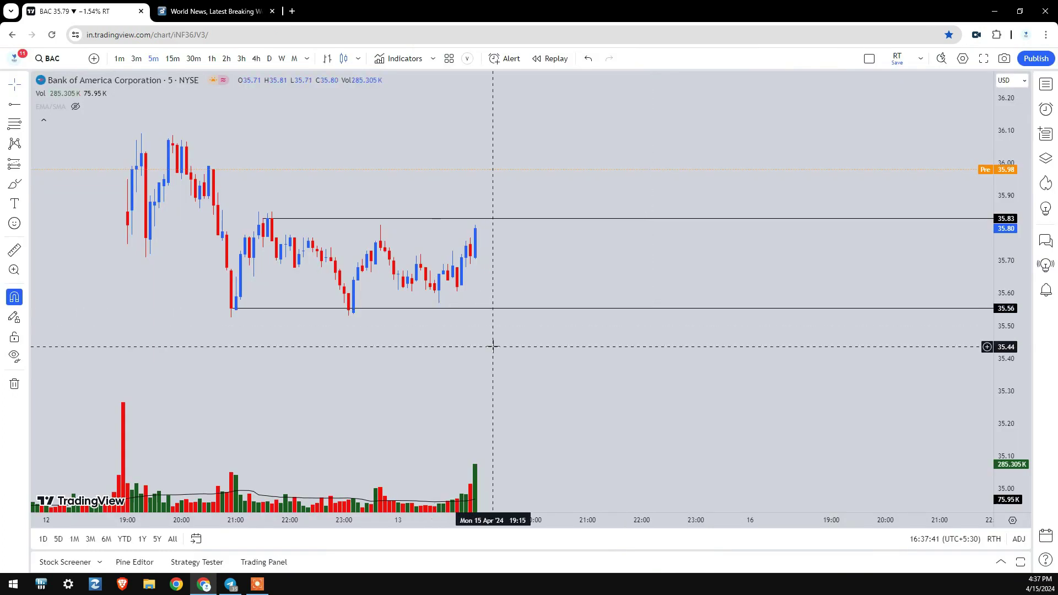
pyautogui.moveTo(475, 232)
pyautogui.mouseDown()
pyautogui.moveTo(550, 362)
pyautogui.moveTo(598, 359)
pyautogui.moveTo(605, 378)
pyautogui.mouseUp()
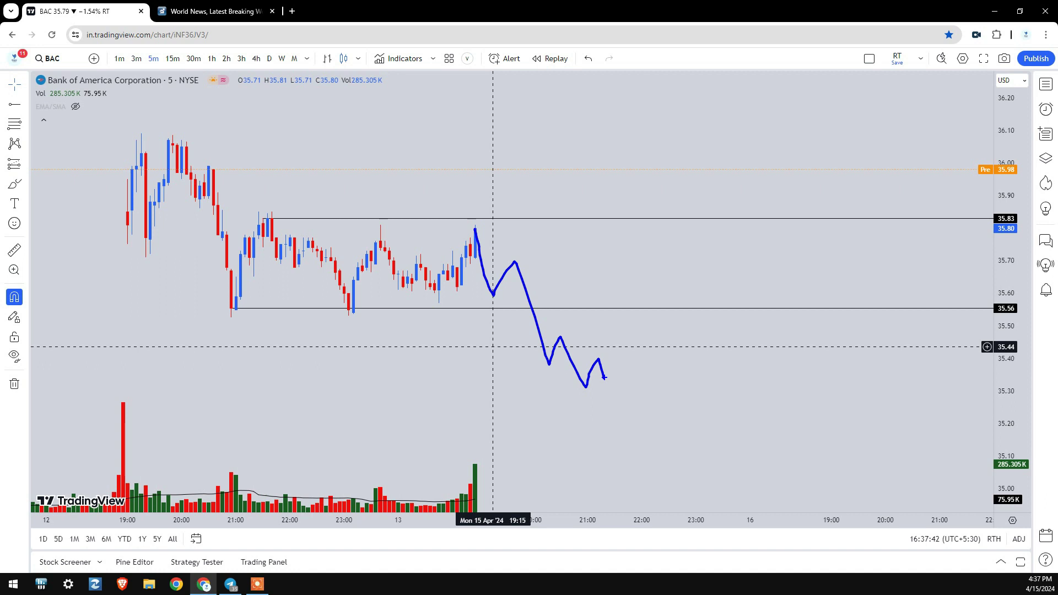
pyautogui.hotkey('ctrl', 'z')
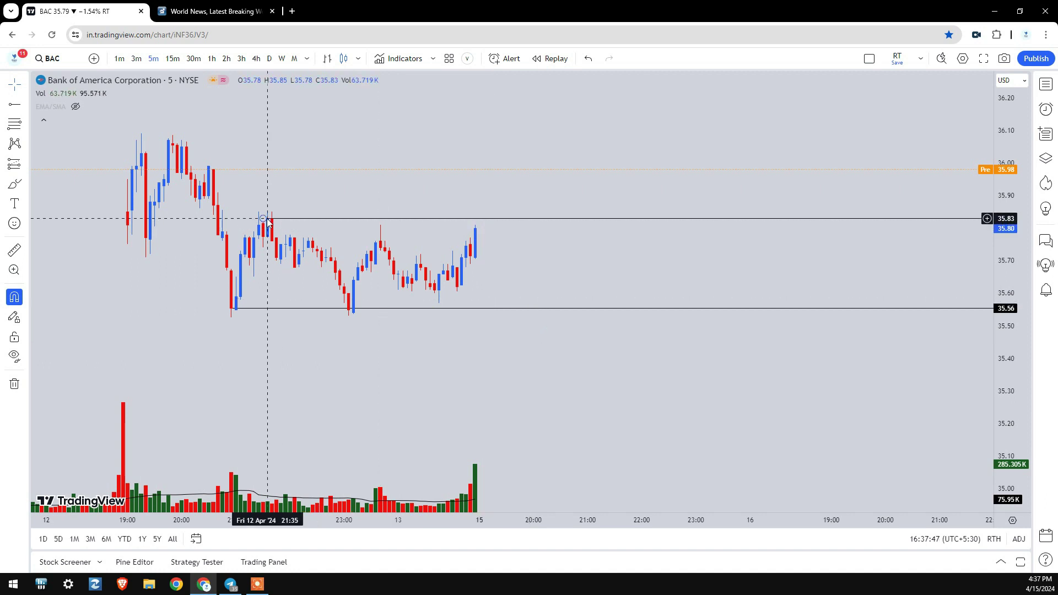
# - Delete the horizontal rays at 35.83 and 35.56
pyautogui.click(268, 219)
pyautogui.press('Delete')
pyautogui.click(257, 308)
pyautogui.press('Delete')
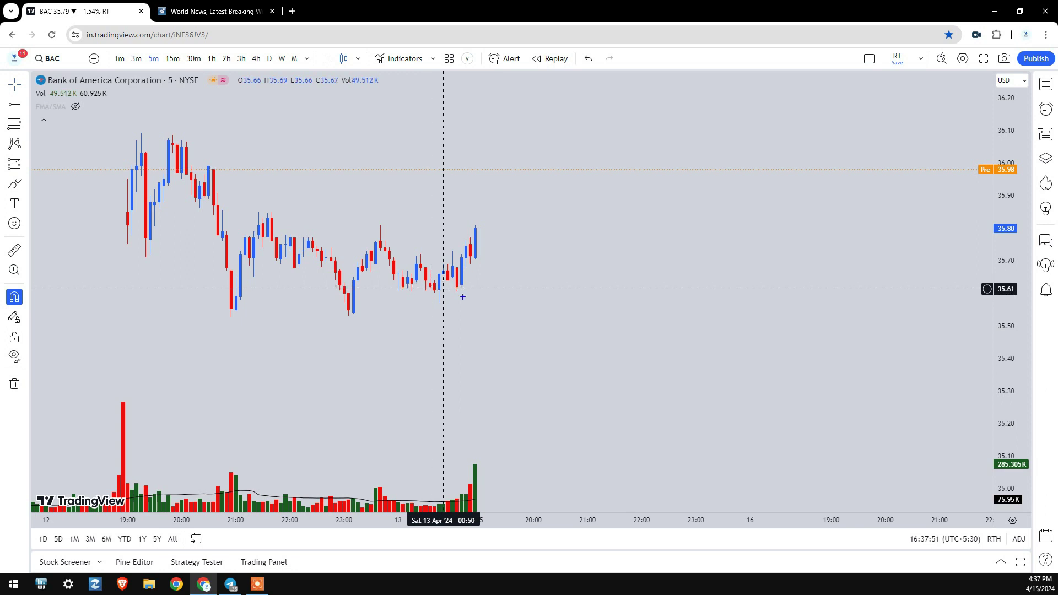
# - Box the sideways range at about 35.53 to 35.86, and sketch an extended path out of it with an upward breakout
pyautogui.moveTo(465, 271)
pyautogui.mouseDown()
pyautogui.moveTo(483, 220)
pyautogui.moveTo(562, 273)
pyautogui.moveTo(580, 167)
pyautogui.moveTo(634, 248)
pyautogui.moveTo(704, 256)
pyautogui.moveTo(719, 269)
pyautogui.mouseUp()
pyautogui.moveTo(245, 210); pyautogui.dragTo(875, 315)
pyautogui.moveTo(722, 268)
pyautogui.mouseDown()
pyautogui.moveTo(771, 187)
pyautogui.moveTo(879, 74)
pyautogui.mouseUp()
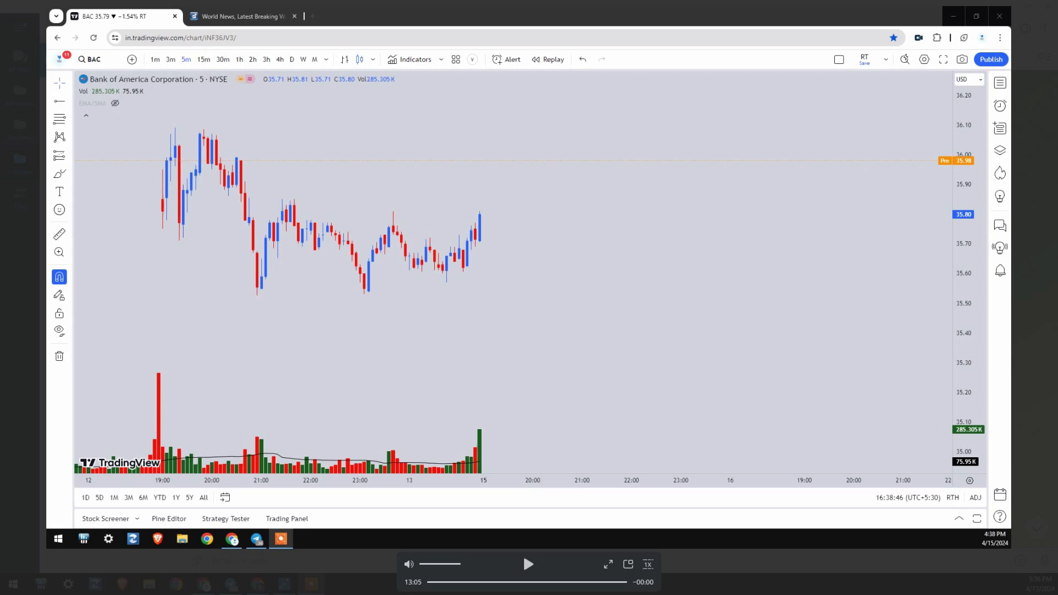
# - Play back the recorded analysis video and pause it at 7:50 on the projected rise and fall around the 36.80 level
pyautogui.click(541, 582)
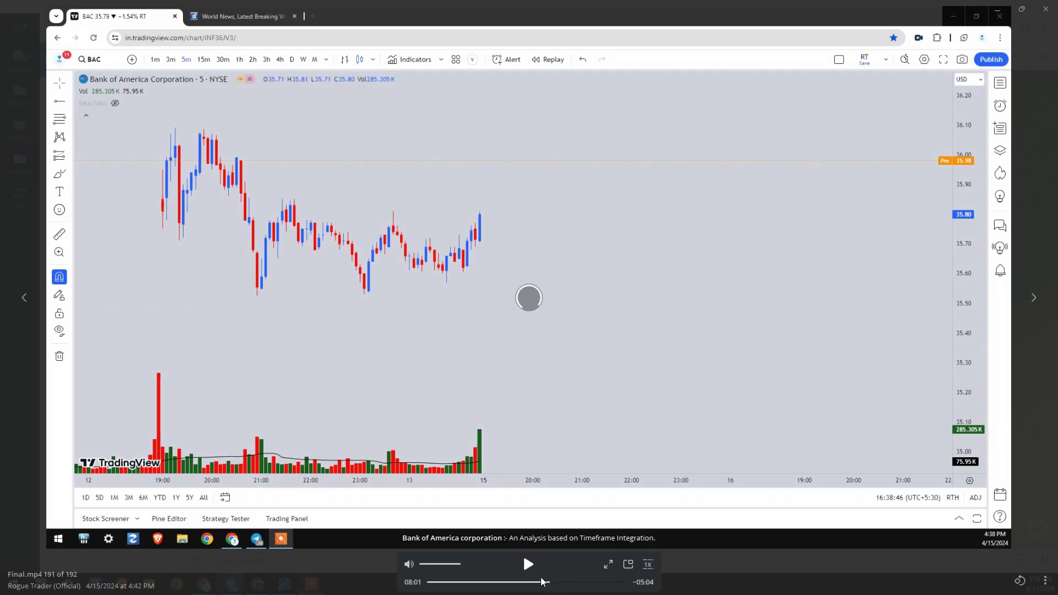
pyautogui.click(530, 565)
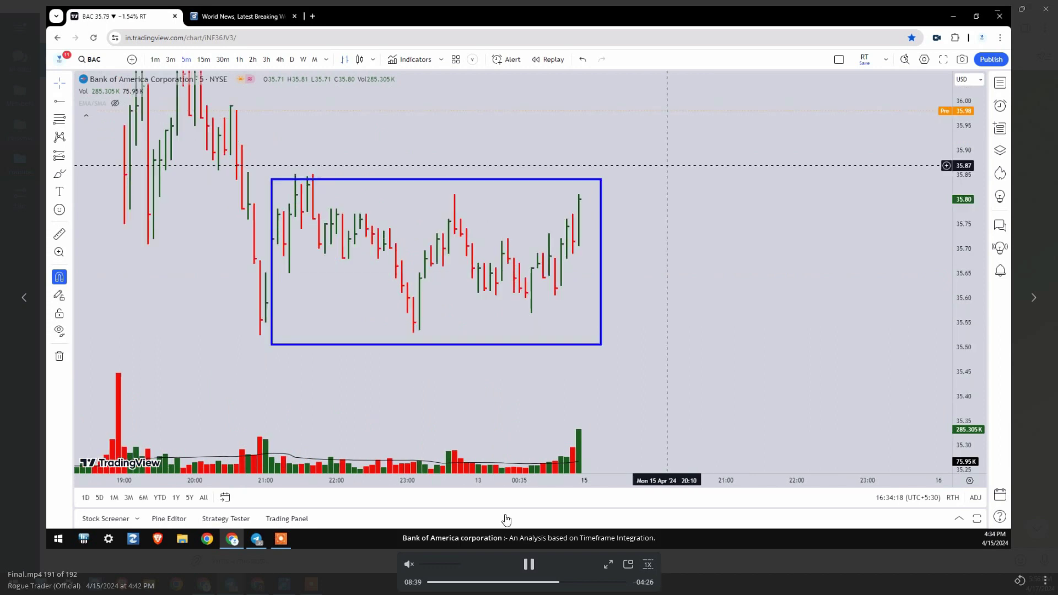
pyautogui.click(563, 582)
pyautogui.click(551, 582)
pyautogui.click(546, 582)
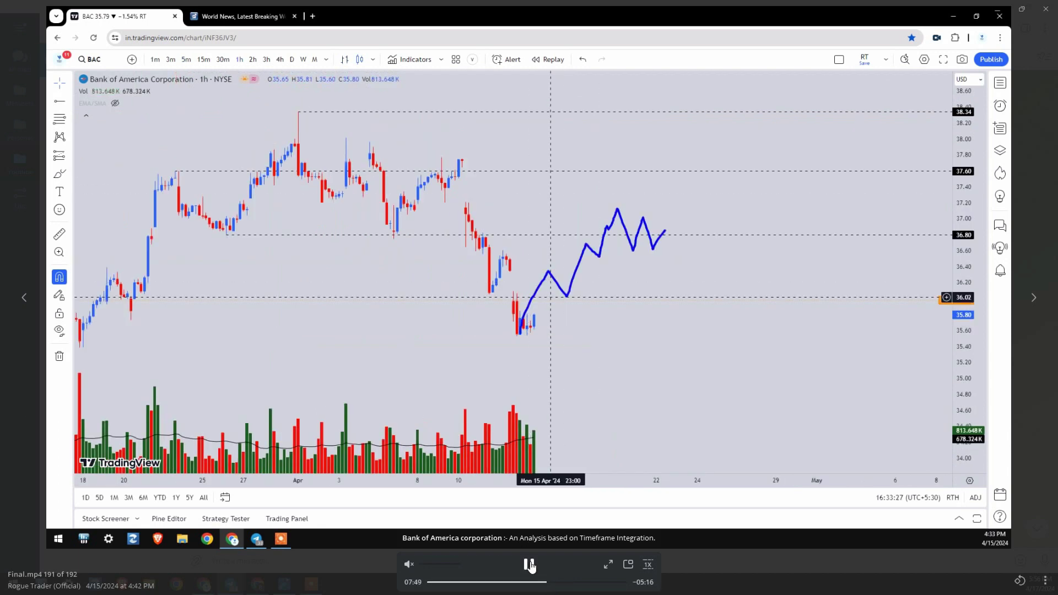
pyautogui.click(528, 564)
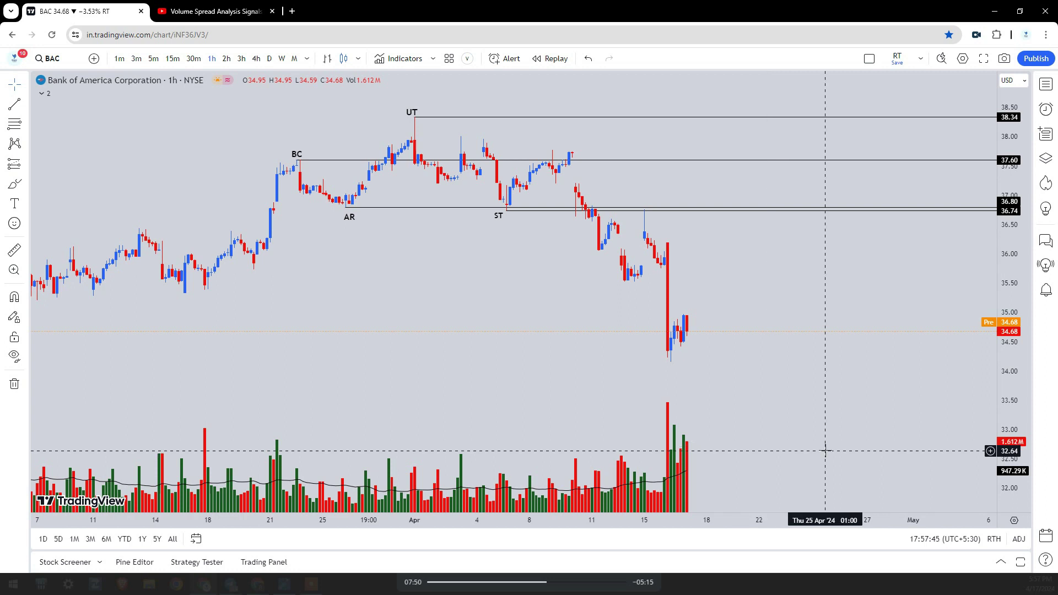
# - Compare the paused projection with the current hourly chart, marking the 36.74 to 36.80 rejection and the drop to about 34.3, and clear the marks
pyautogui.hotkey('ctrl', 'Tab')
pyautogui.hotkey('ctrl', 'Tab')
pyautogui.hotkey('alt', 'Tab')
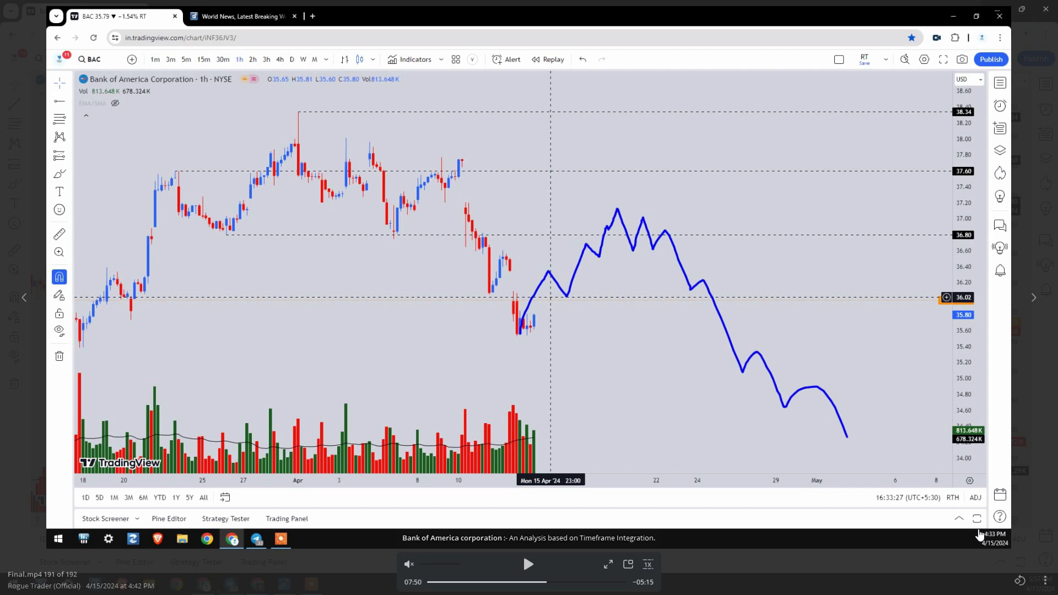
pyautogui.hotkey('alt', 'Tab')
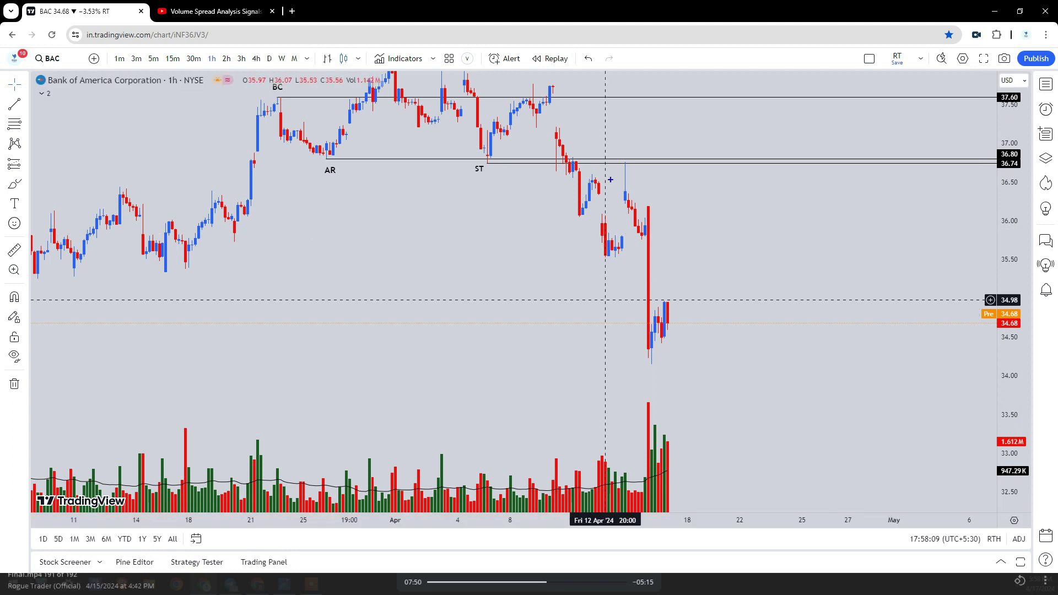
pyautogui.moveTo(614, 156)
pyautogui.mouseDown()
pyautogui.moveTo(632, 167)
pyautogui.moveTo(632, 262)
pyautogui.moveTo(660, 363)
pyautogui.mouseUp()
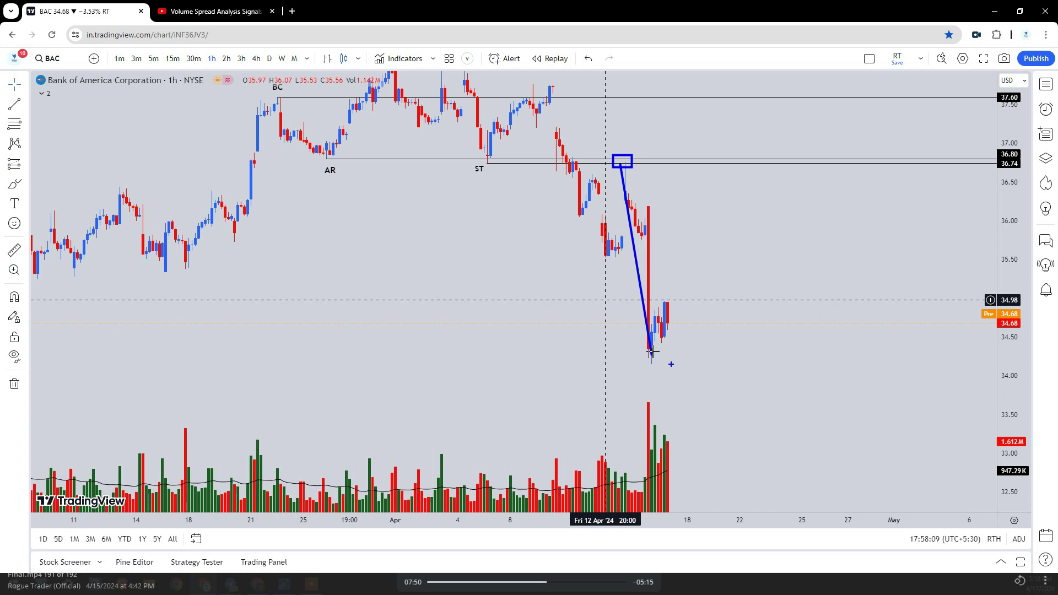
pyautogui.press('Escape')
# - Switch the current chart to the 5-minute timeframe and view the 15 April move up to the 36.74 level
pyautogui.click(154, 59)
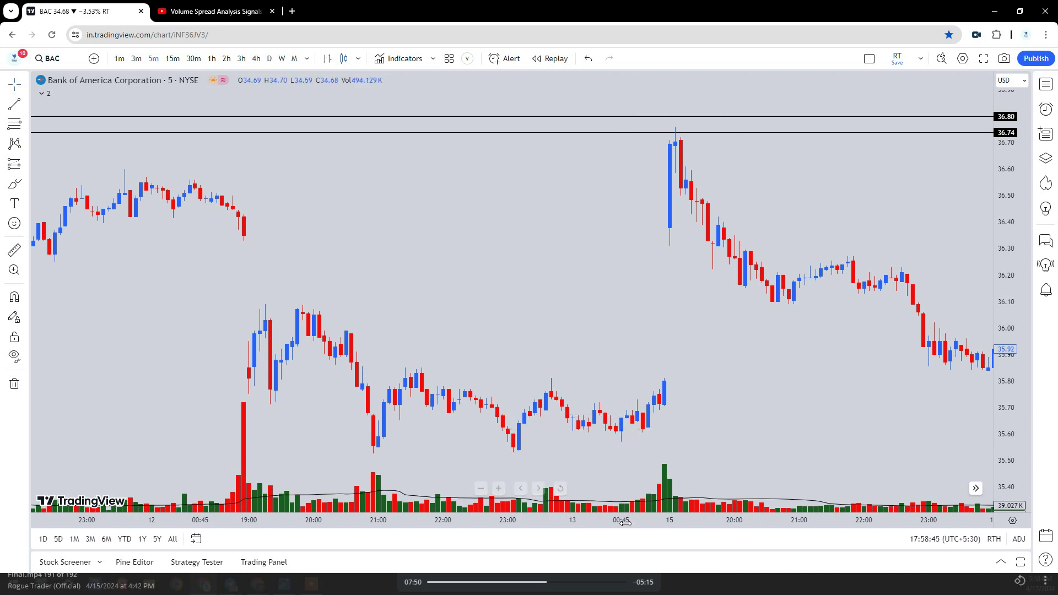
pyautogui.moveTo(626, 523); pyautogui.dragTo(678, 523)
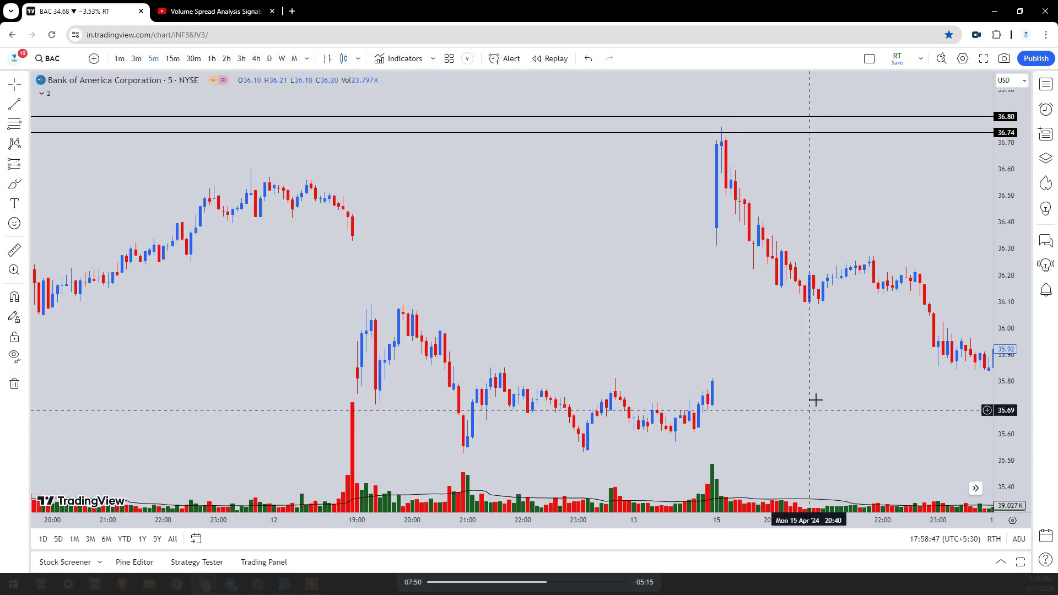
# - Examine the 5-minute price action from 8 to 17 April around the 36.74 and 36.80 levels
pyautogui.moveTo(818, 407); pyautogui.dragTo(824, 449)
pyautogui.moveTo(996, 179); pyautogui.dragTo(999, 232)
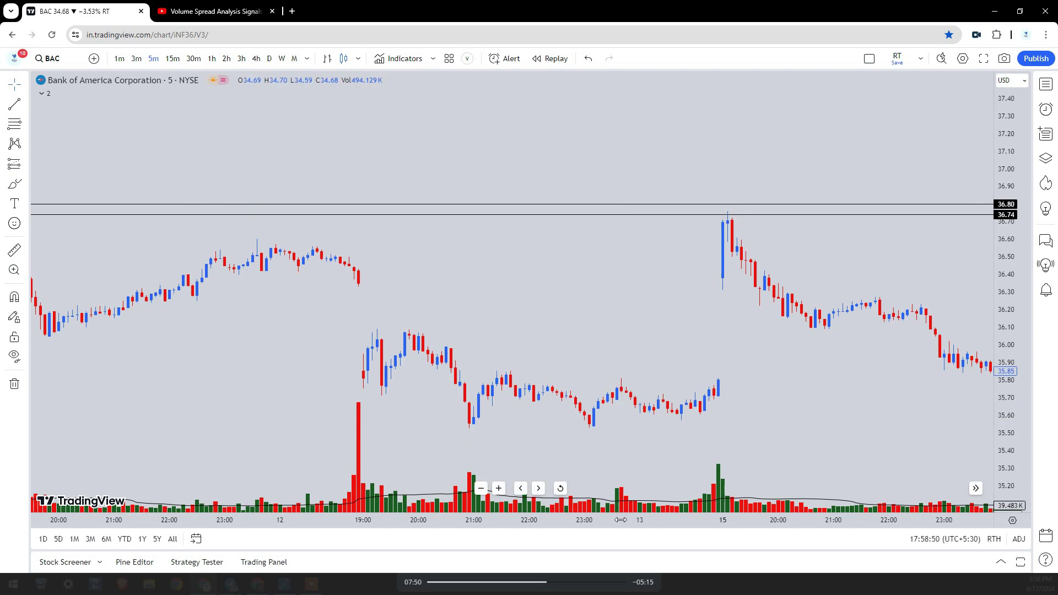
pyautogui.scroll(-3, 791, 413)
pyautogui.moveTo(792, 413); pyautogui.dragTo(537, 459)
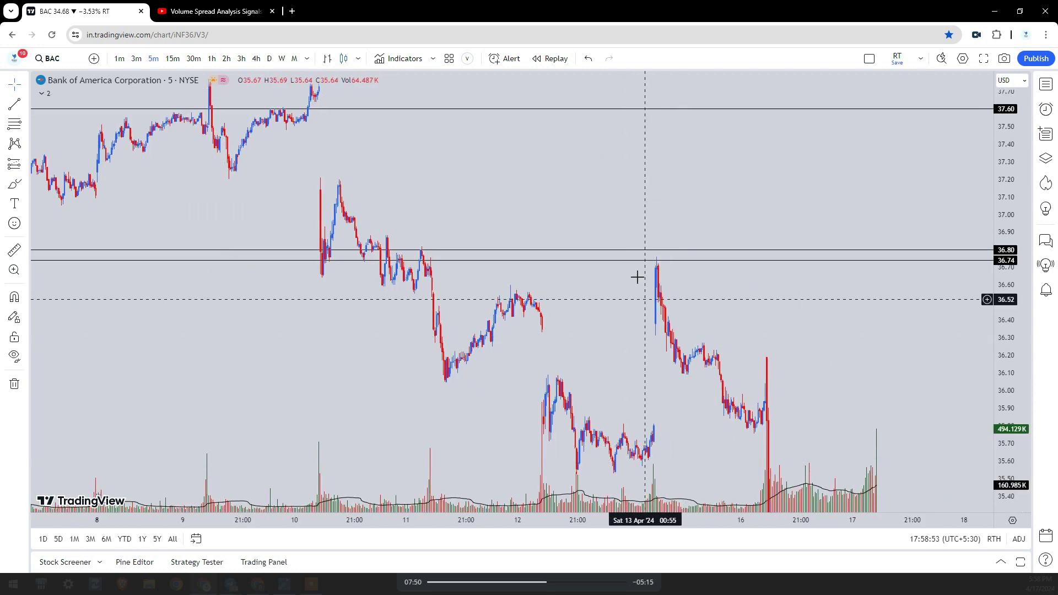
# - Switch to the hourly timeframe and review the labelled BC, AR, UT and ST range together with the mid-April decline
pyautogui.click(212, 59)
pyautogui.moveTo(1013, 131); pyautogui.dragTo(998, 407)
pyautogui.moveTo(754, 404); pyautogui.dragTo(620, 401)
pyautogui.moveTo(673, 524); pyautogui.dragTo(365, 521)
pyautogui.moveTo(453, 452); pyautogui.dragTo(749, 446)
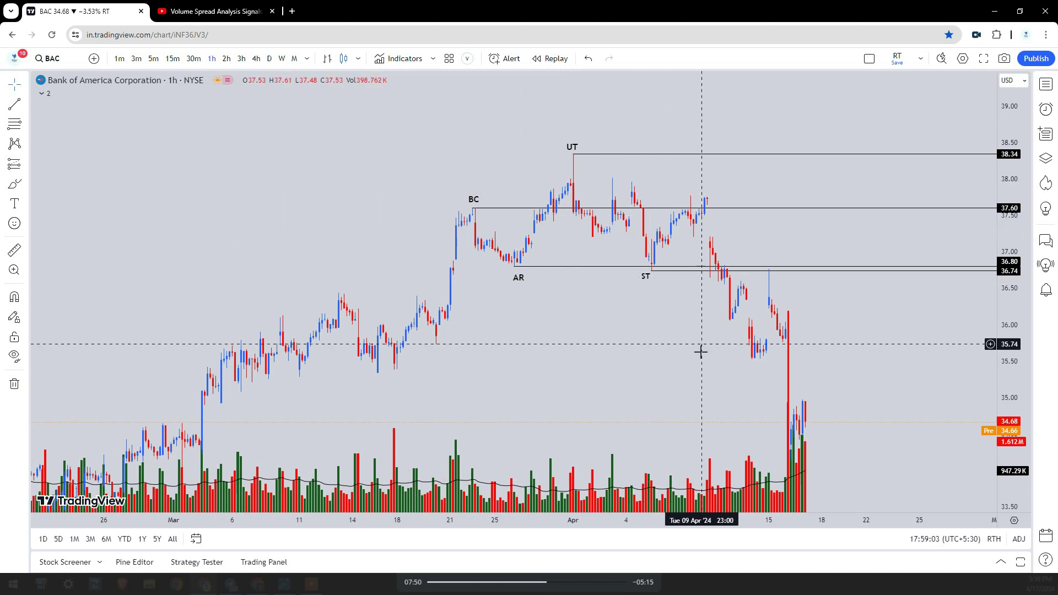
pyautogui.click(610, 485)
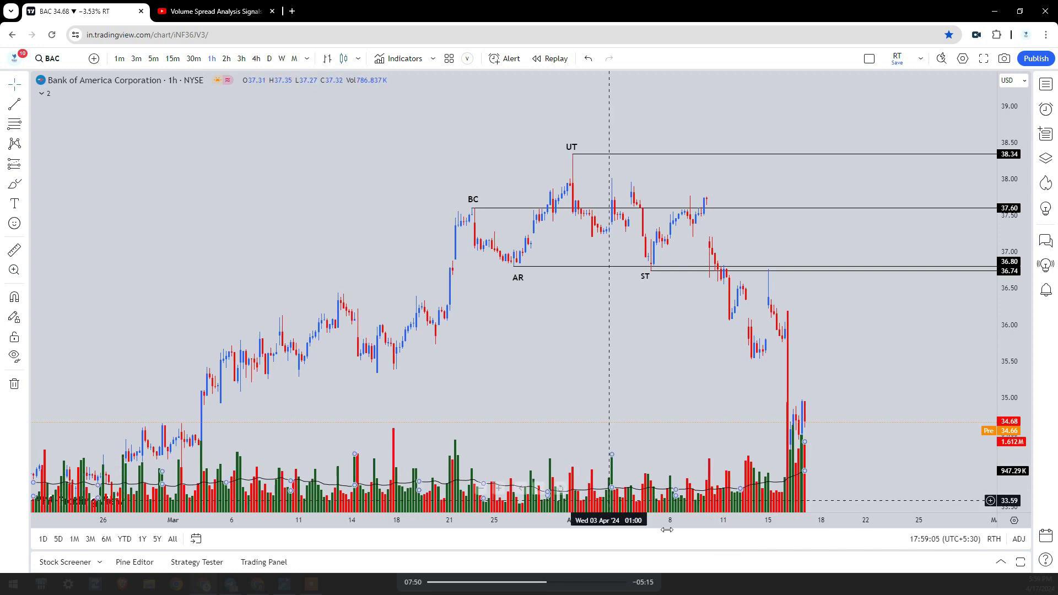
pyautogui.moveTo(591, 519); pyautogui.dragTo(500, 516)
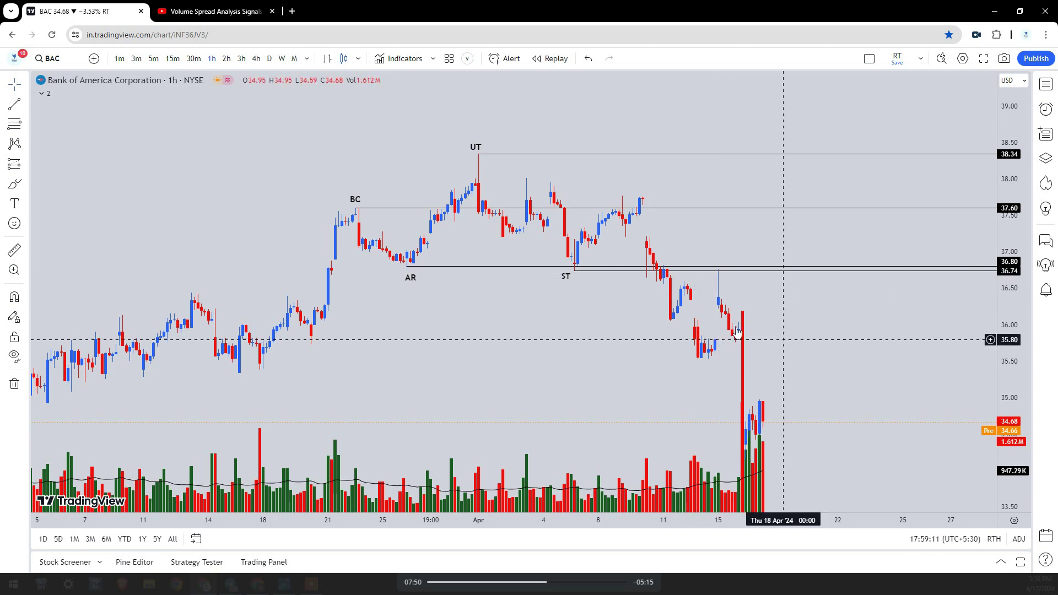
# - Switch to the 15-minute timeframe, box the 15 April rejection at 36.74 to 36.80, clear the box, and display the prices as bars
pyautogui.click(172, 59)
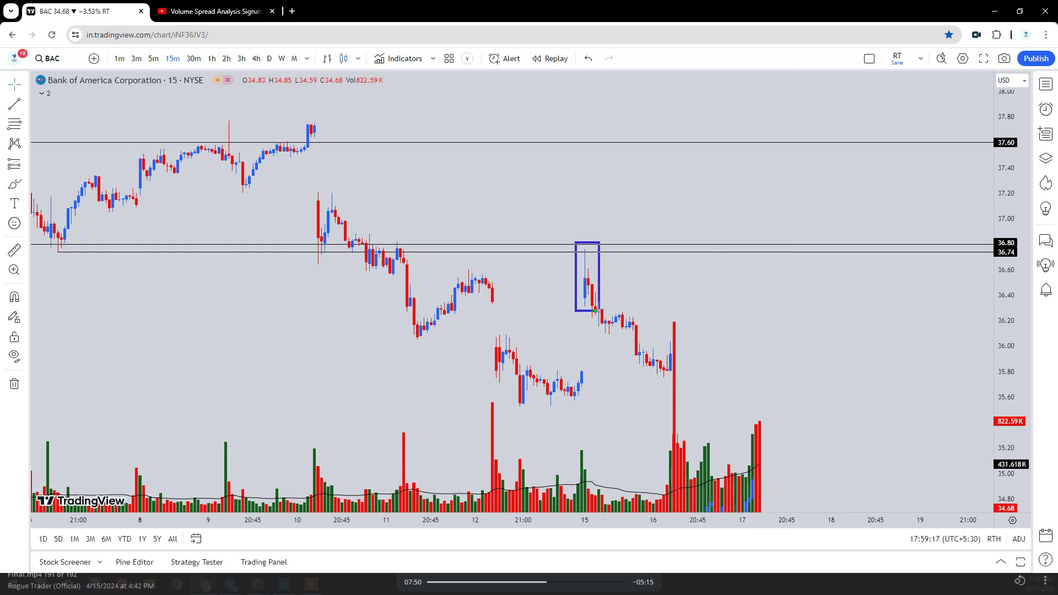
pyautogui.click(328, 58)
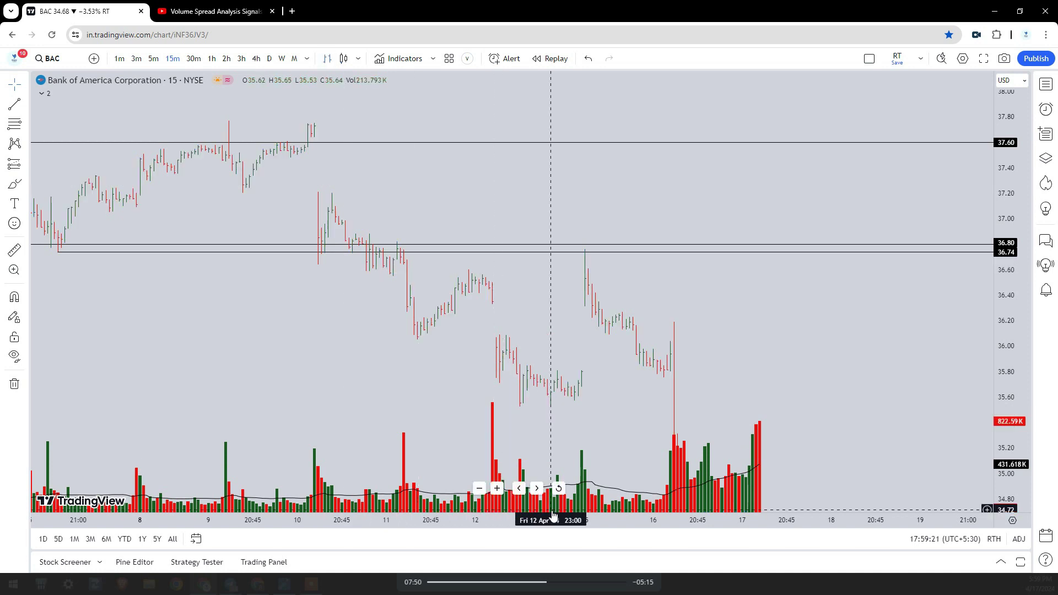
pyautogui.scroll(5, 454, 408)
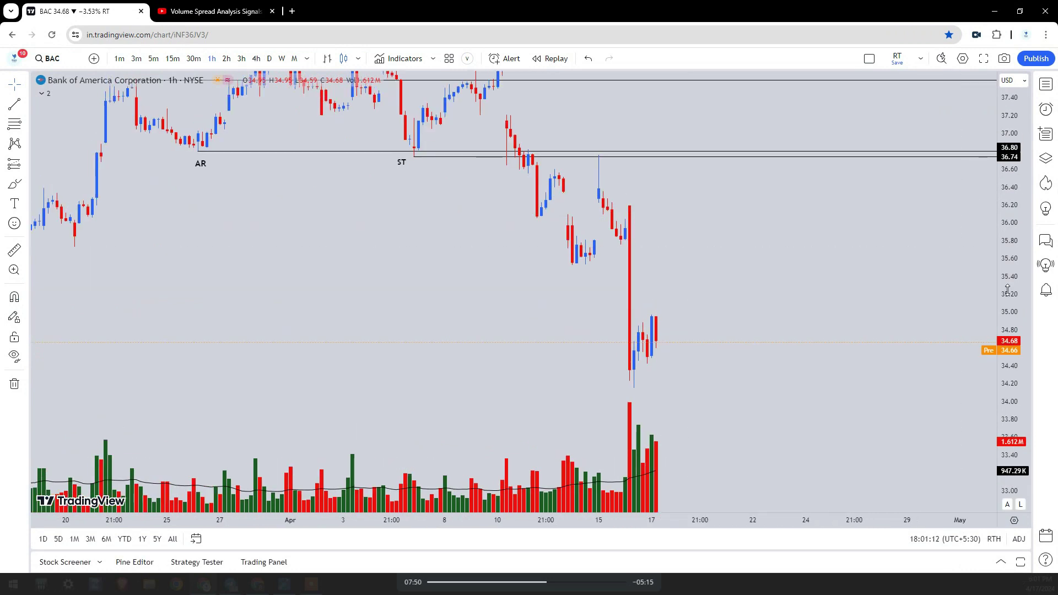
# - Switch to the daily timeframe and remove all drawings from the chart
pyautogui.moveTo(1006, 286); pyautogui.dragTo(1006, 370)
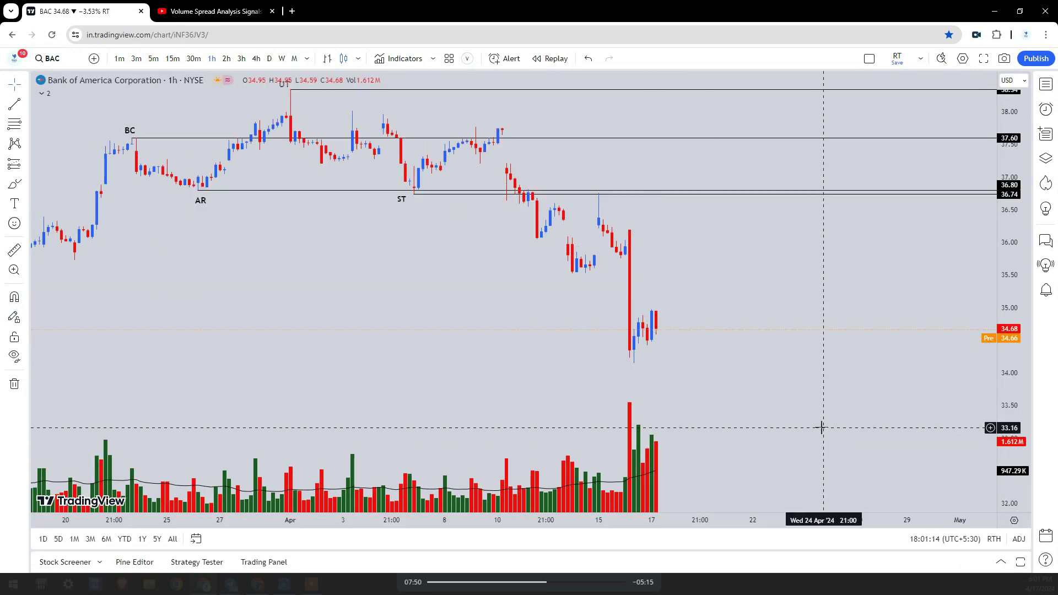
pyautogui.click(269, 59)
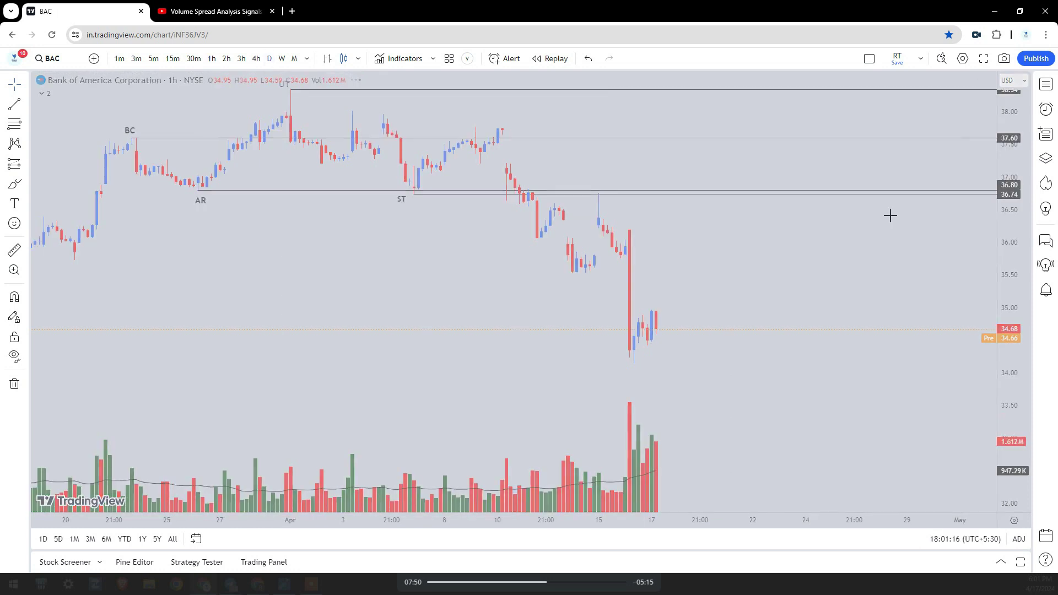
pyautogui.moveTo(1009, 392); pyautogui.dragTo(1008, 243)
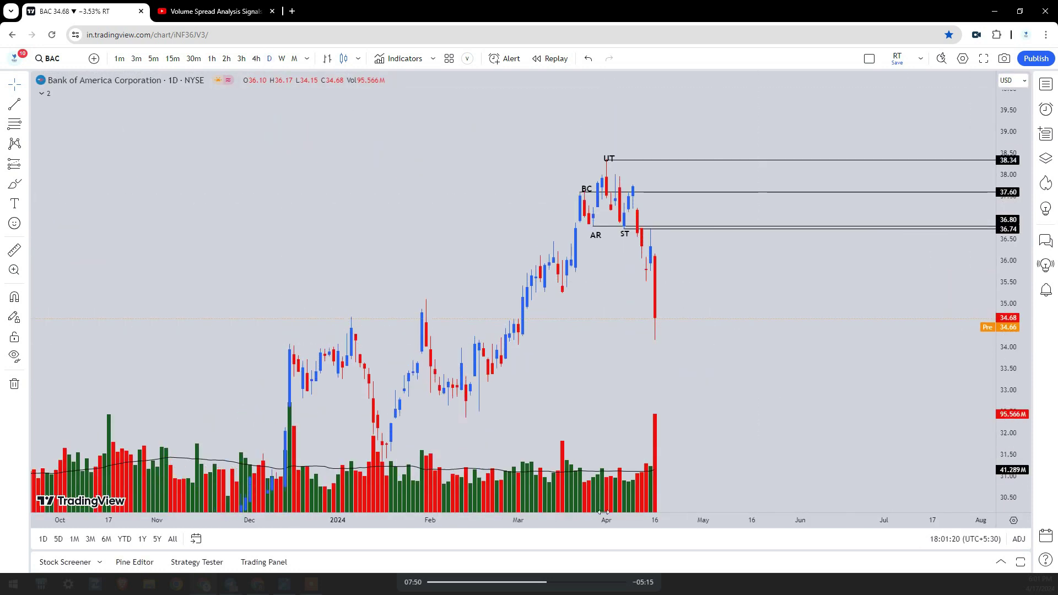
pyautogui.scroll(3, 619, 408)
pyautogui.rightClick(664, 427)
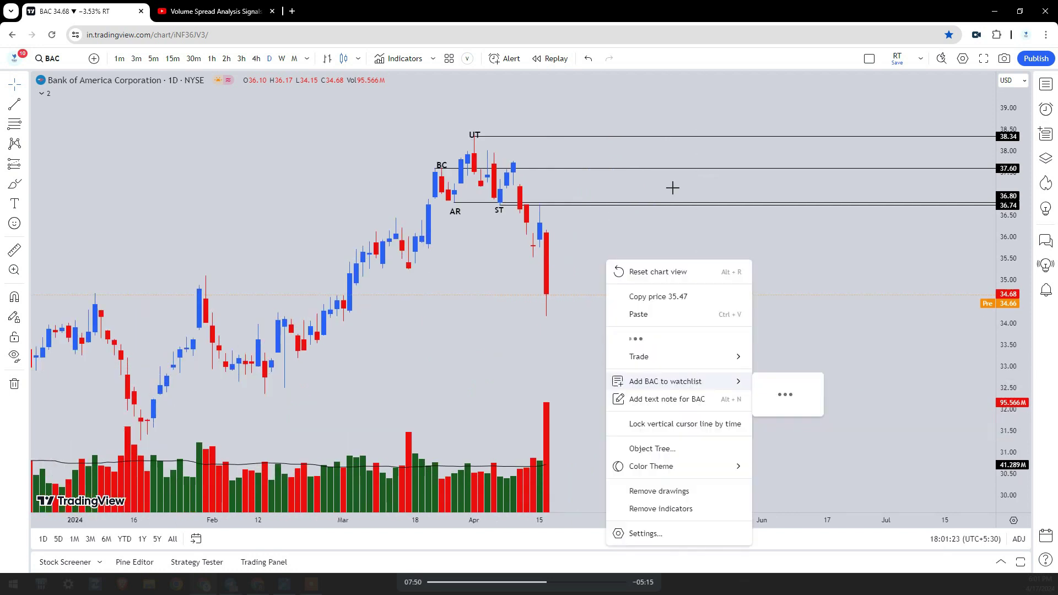
pyautogui.click(691, 491)
pyautogui.moveTo(646, 347); pyautogui.dragTo(767, 361)
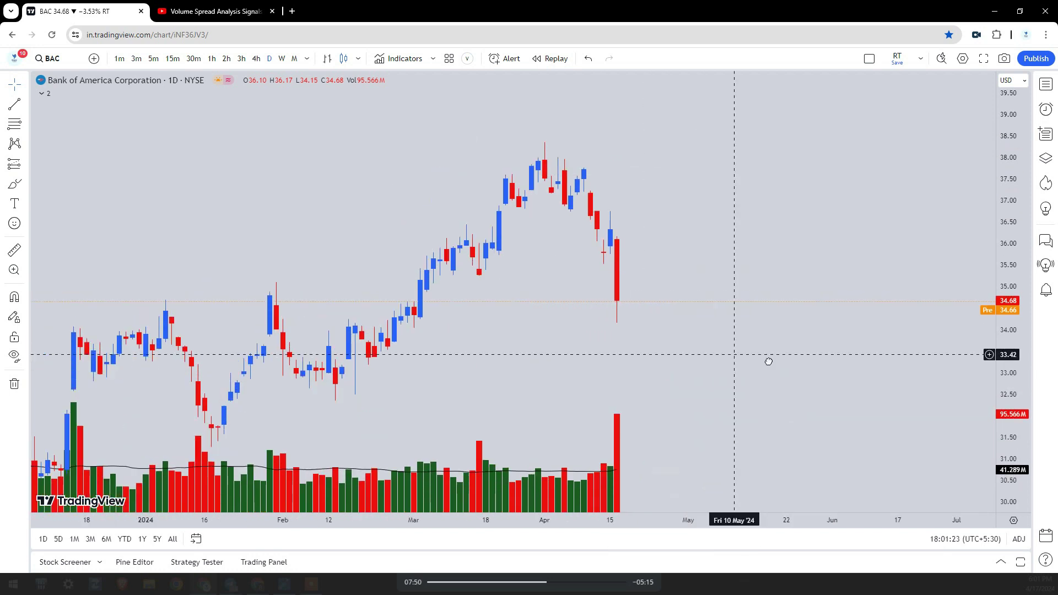
# - Display the daily chart as bars, mark the 16 April down bar and its volume, and clear the marks
pyautogui.click(328, 59)
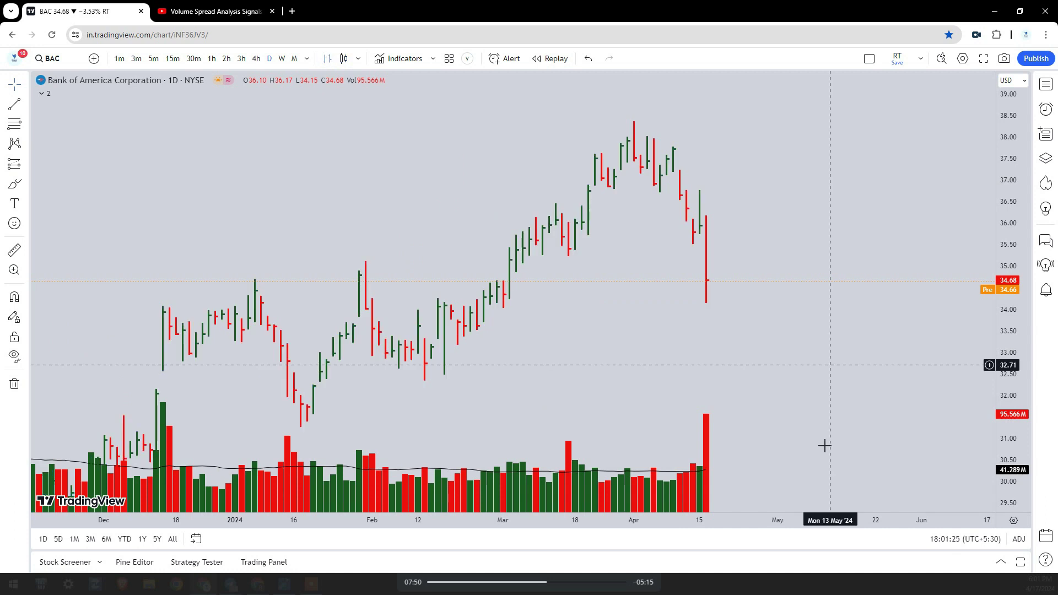
pyautogui.scroll(4, 779, 391)
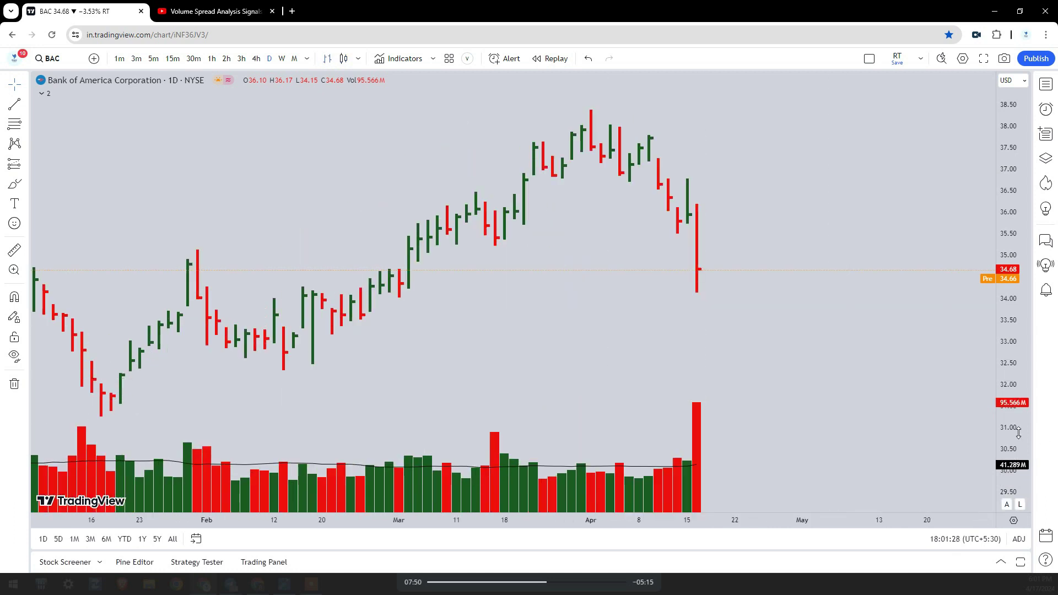
pyautogui.moveTo(1019, 433); pyautogui.dragTo(1011, 393)
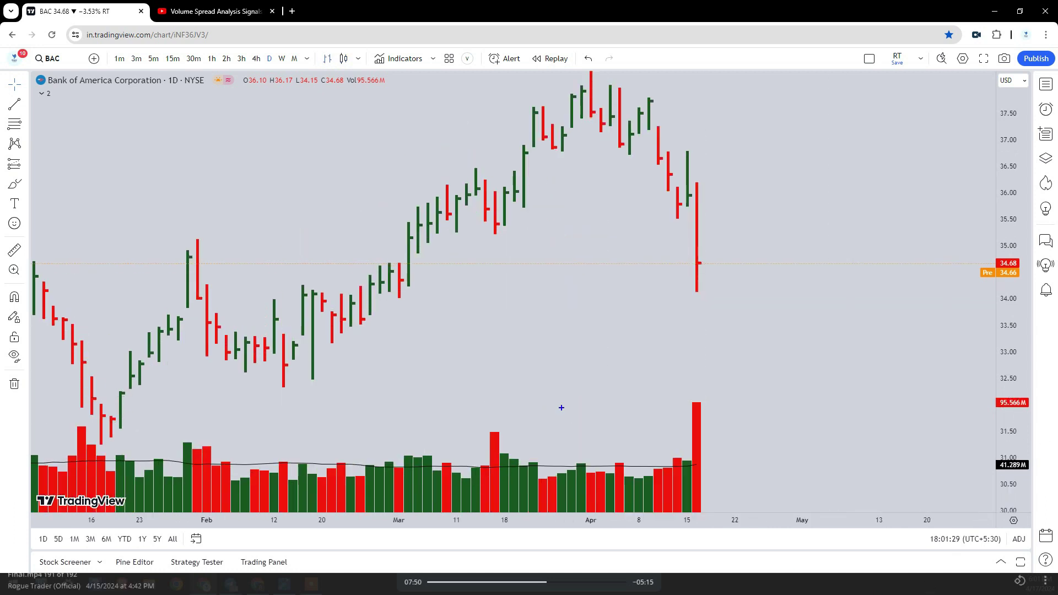
pyautogui.moveTo(668, 169); pyautogui.dragTo(756, 317)
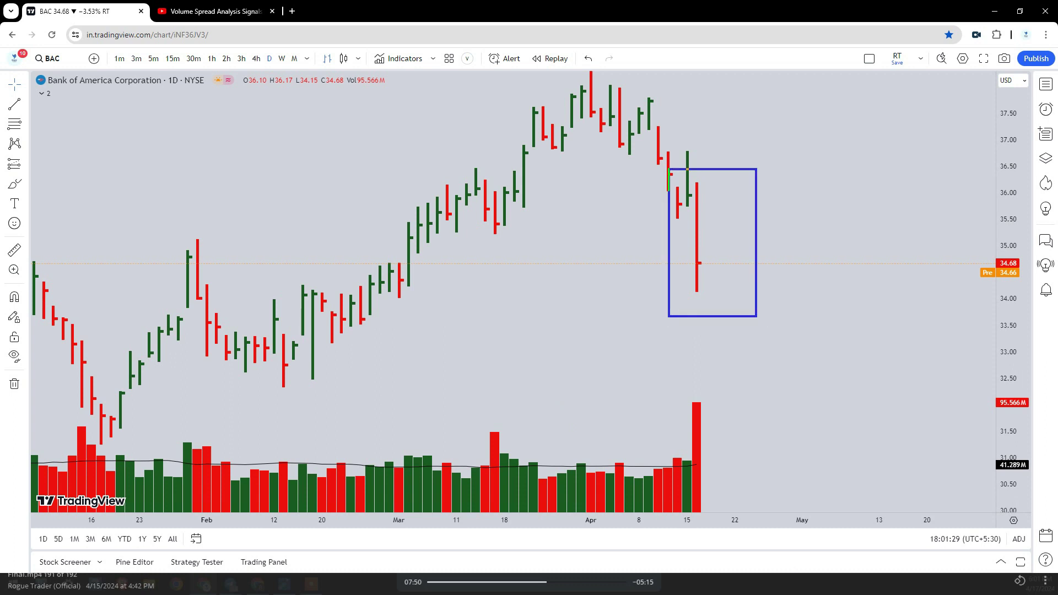
pyautogui.moveTo(698, 293); pyautogui.dragTo(697, 401)
pyautogui.press('Escape')
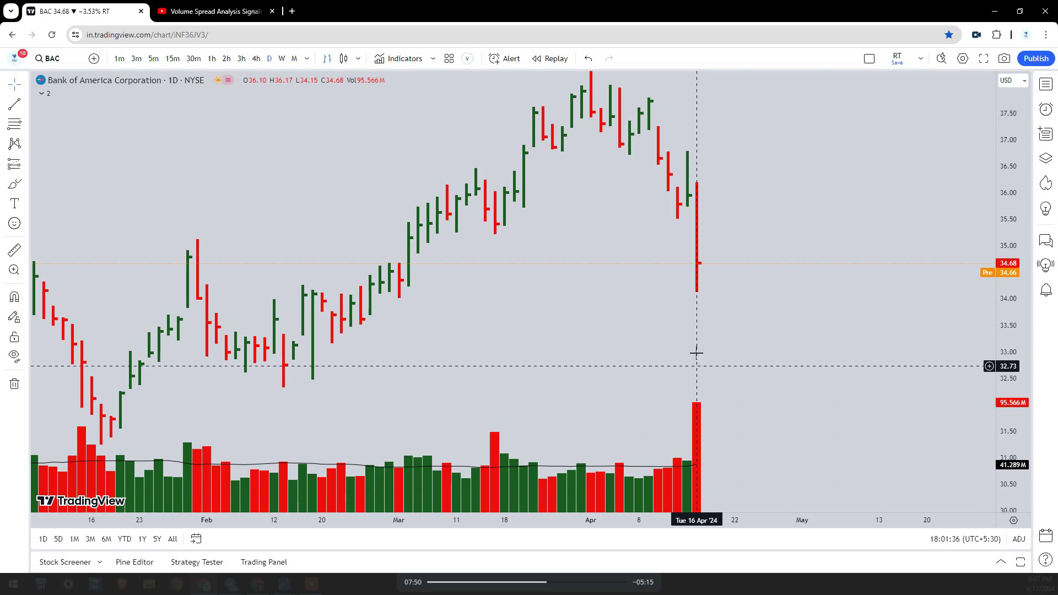
# - Box the January to April volume for comparison, sketch a rising path from the latest close to about 36.3, and clear both
pyautogui.moveTo(73, 420)
pyautogui.mouseDown()
pyautogui.moveTo(94, 443)
pyautogui.moveTo(619, 554)
pyautogui.moveTo(638, 526)
pyautogui.mouseUp()
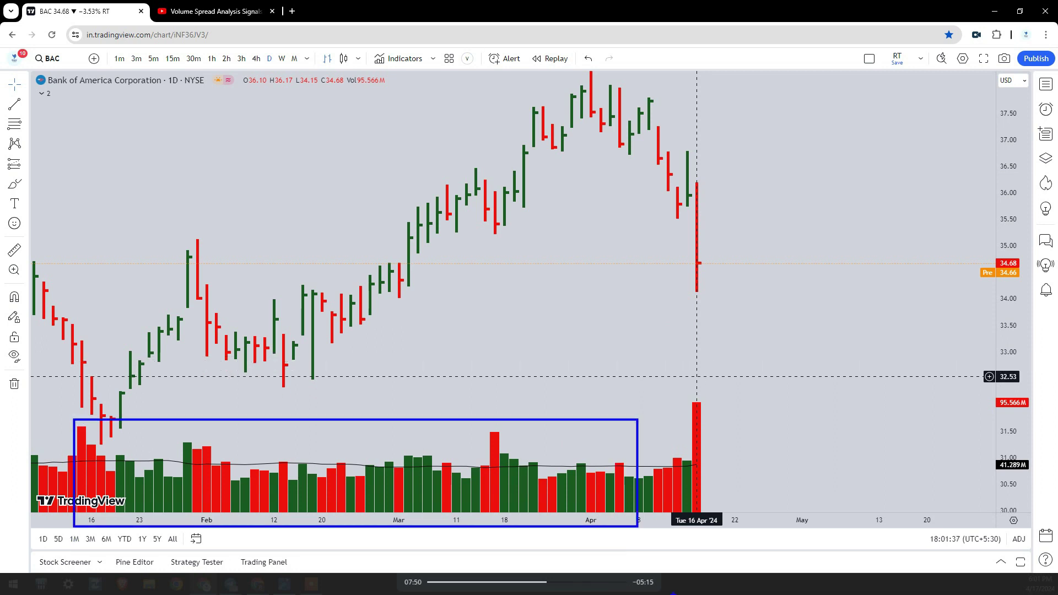
pyautogui.press('Escape')
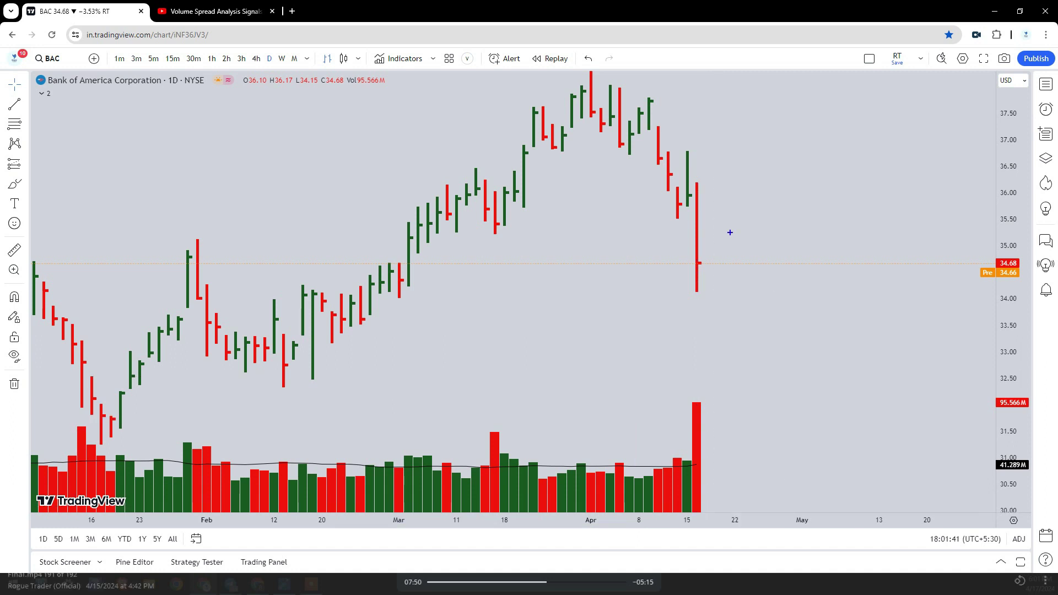
pyautogui.moveTo(704, 262); pyautogui.dragTo(790, 178)
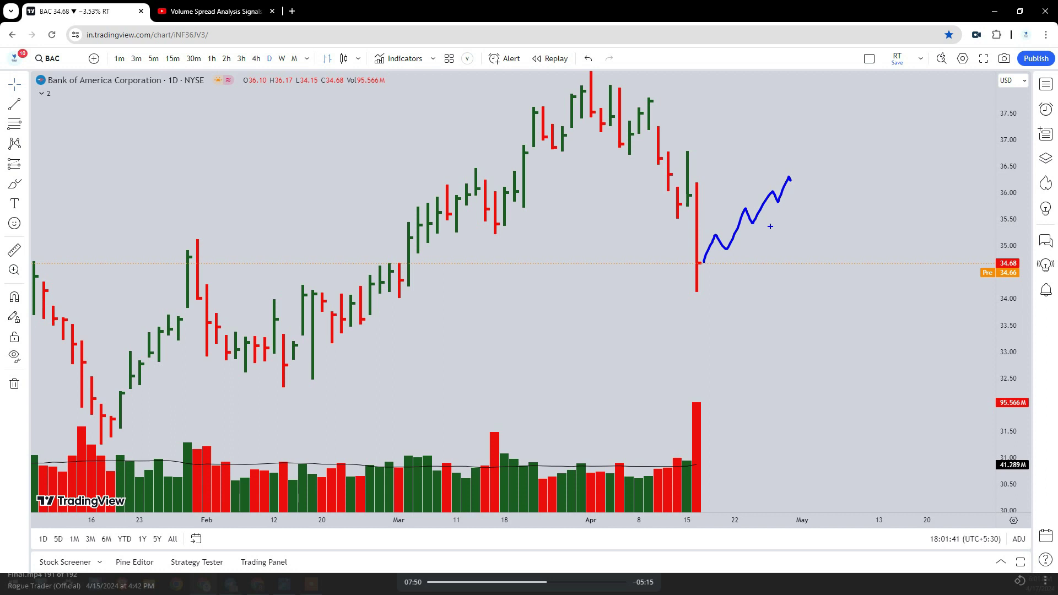
pyautogui.press('Delete')
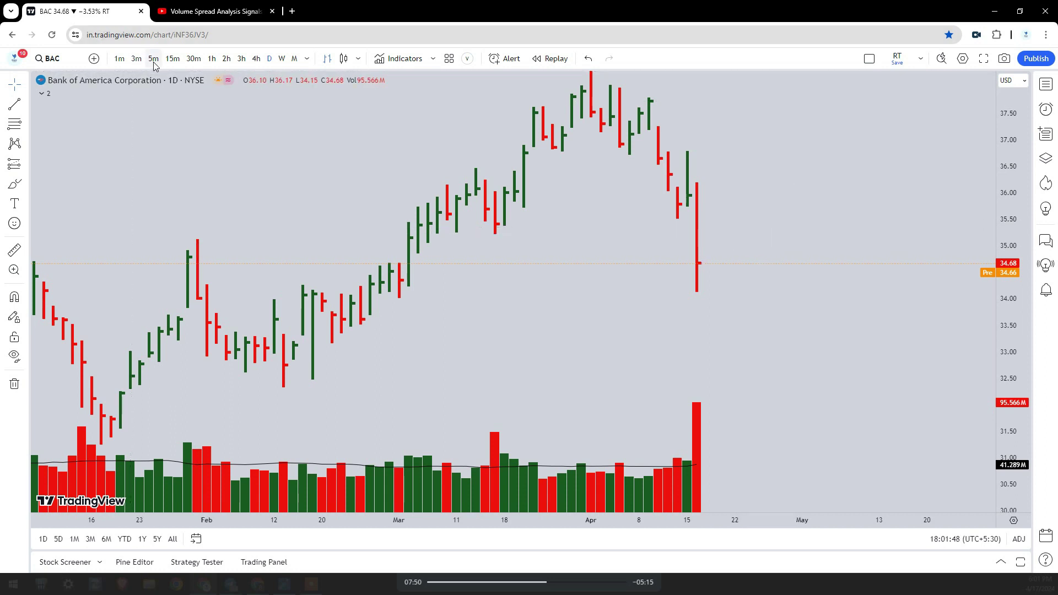
# - Switch to the 5-minute timeframe and display the prices as candles, framing the 16 April price action
pyautogui.doubleClick(1023, 370)
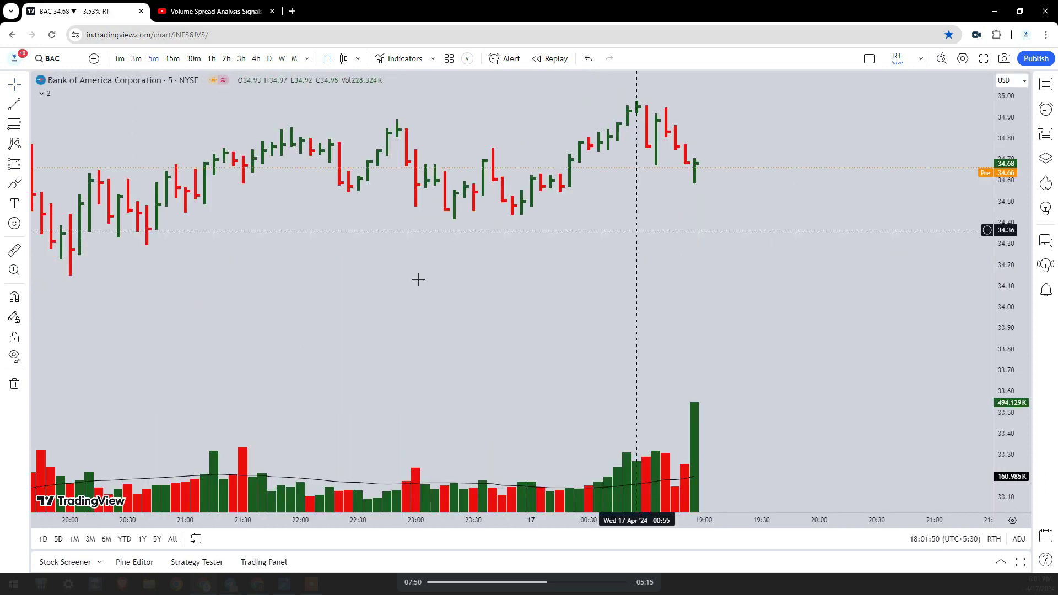
pyautogui.click(343, 59)
pyautogui.moveTo(417, 371); pyautogui.dragTo(602, 415)
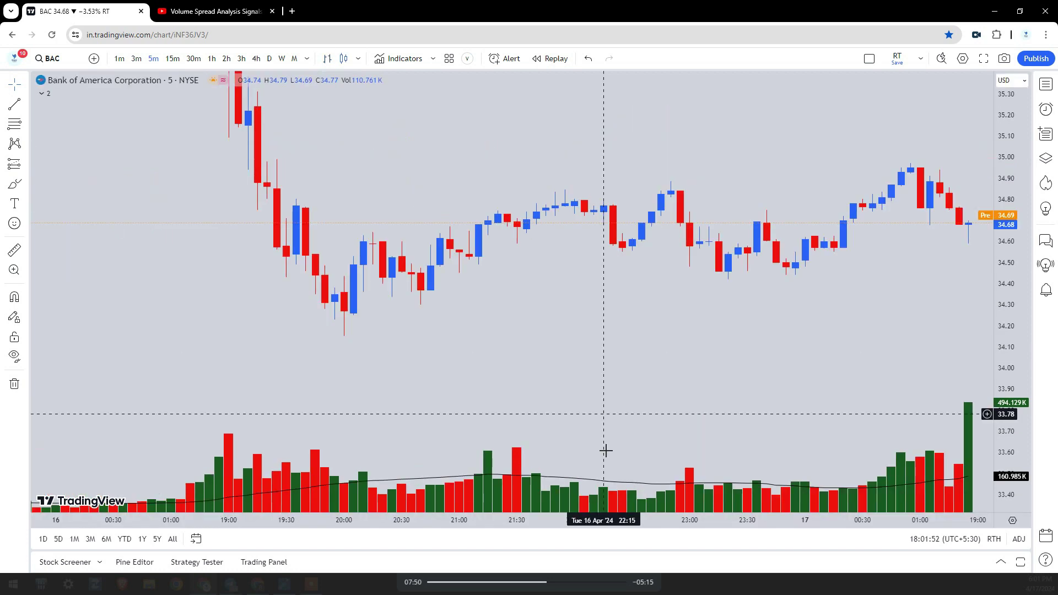
pyautogui.moveTo(1009, 435); pyautogui.dragTo(980, 196)
pyautogui.moveTo(707, 518); pyautogui.dragTo(715, 518)
# - Trace the 16 April drop, bounce, retest and rise to about 34.8 on the 5-minute candles, and clear the trace
pyautogui.scroll(-3, 716, 518)
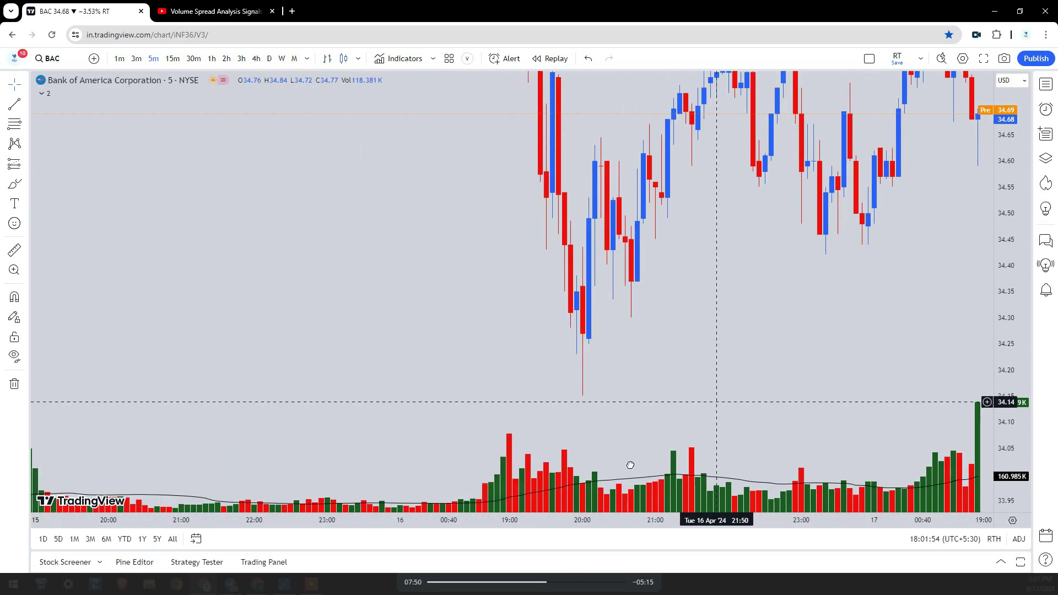
pyautogui.moveTo(425, 148)
pyautogui.mouseDown()
pyautogui.moveTo(491, 350)
pyautogui.moveTo(519, 264)
pyautogui.moveTo(543, 310)
pyautogui.mouseUp()
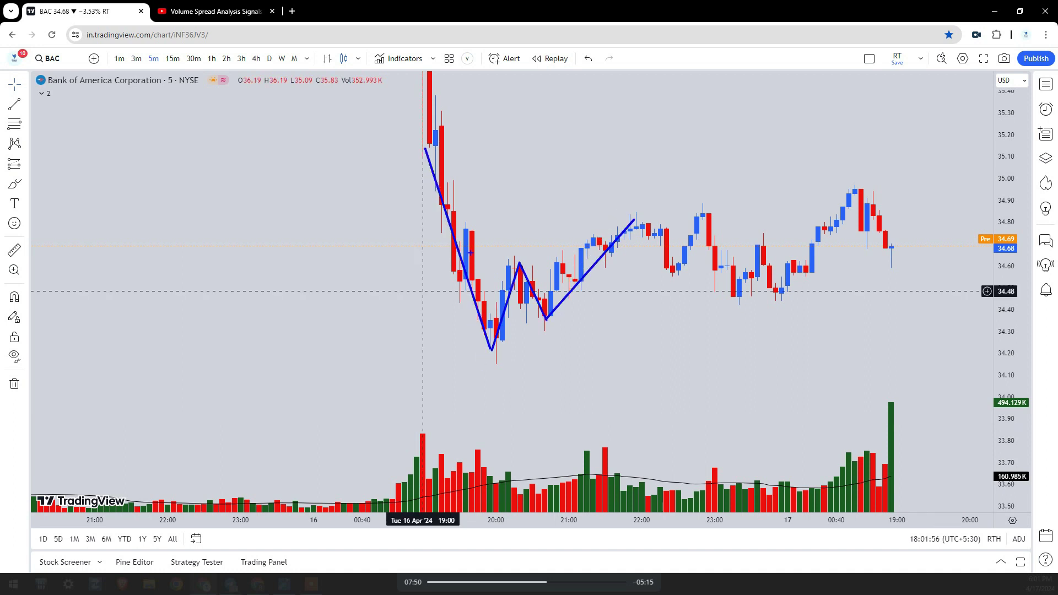
pyautogui.moveTo(696, 371); pyautogui.dragTo(456, 402)
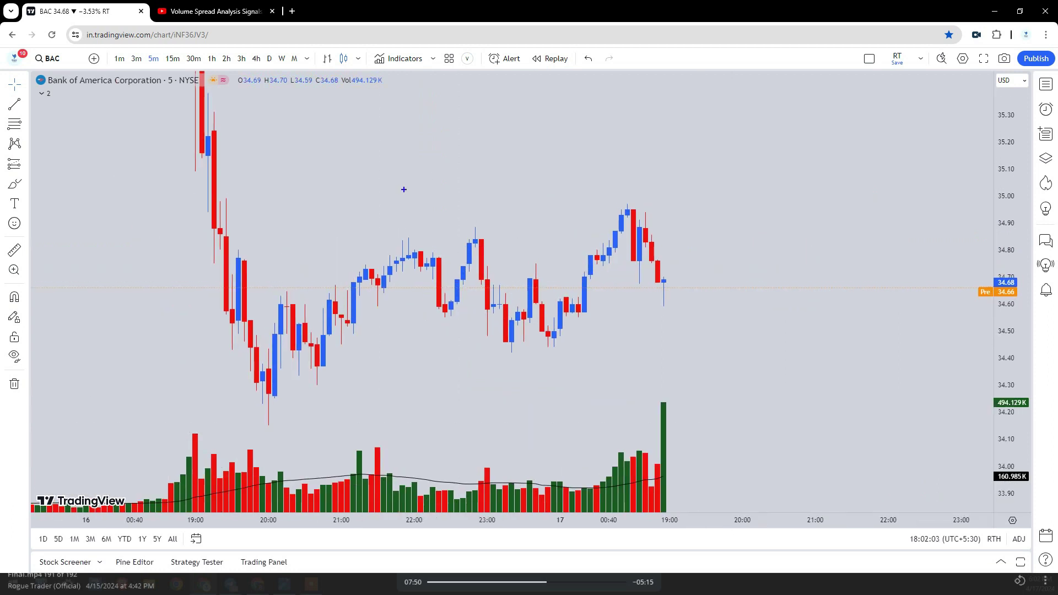
# - Place horizontal rays at the 34.88 swing high, the 34.43 swing low and the 34.97 latest high
pyautogui.click(26, 103)
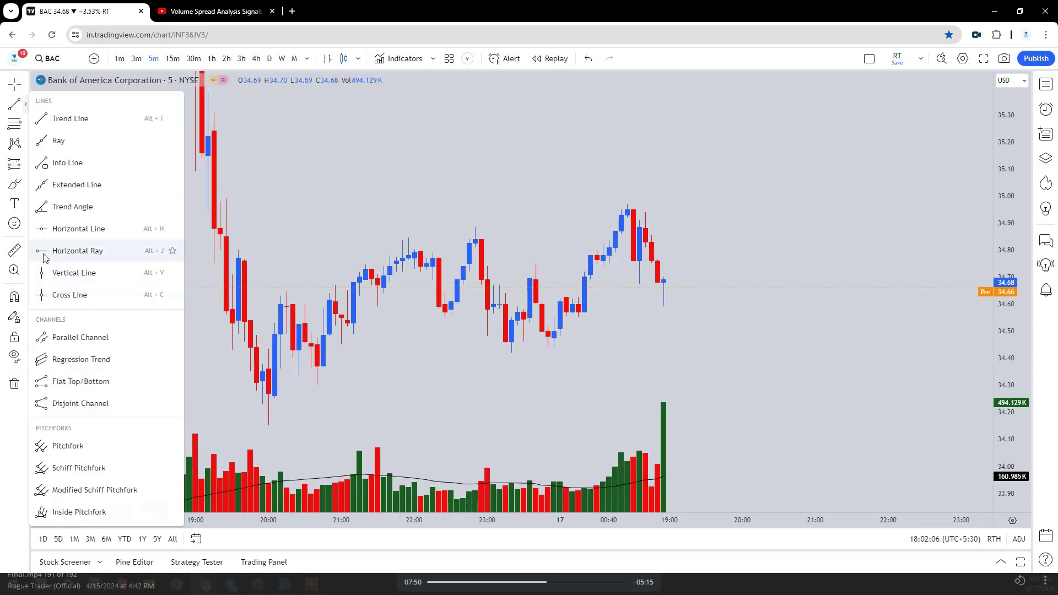
pyautogui.click(44, 254)
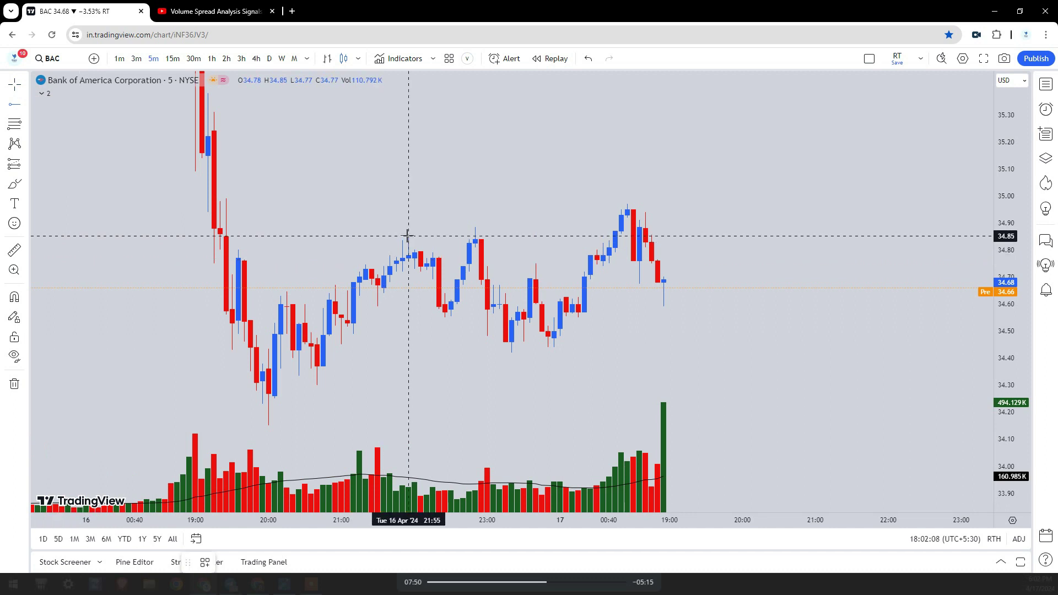
pyautogui.click(475, 227)
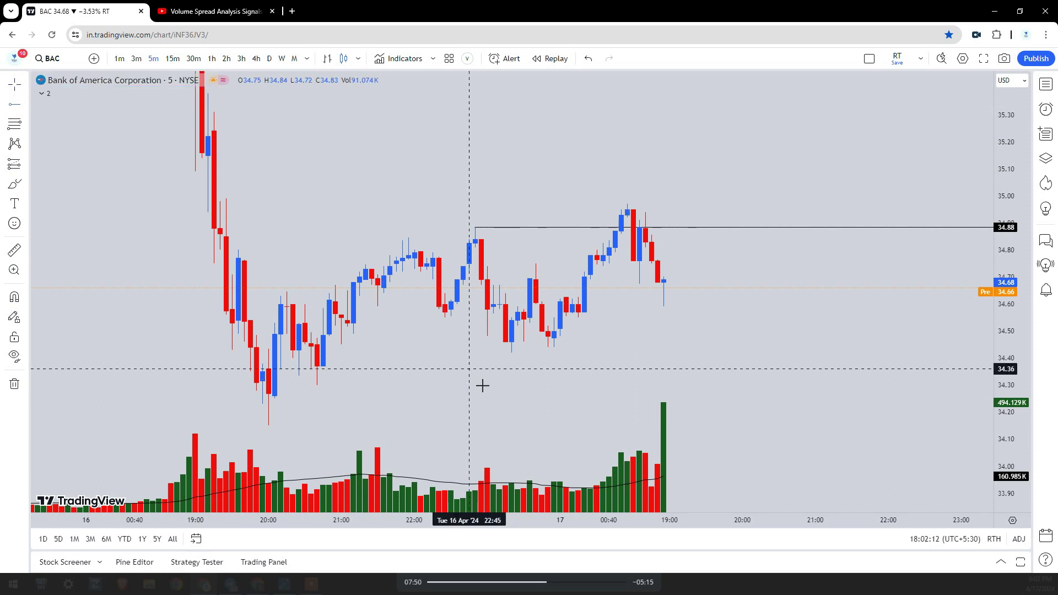
pyautogui.click(512, 350)
pyautogui.moveTo(530, 388); pyautogui.dragTo(472, 401)
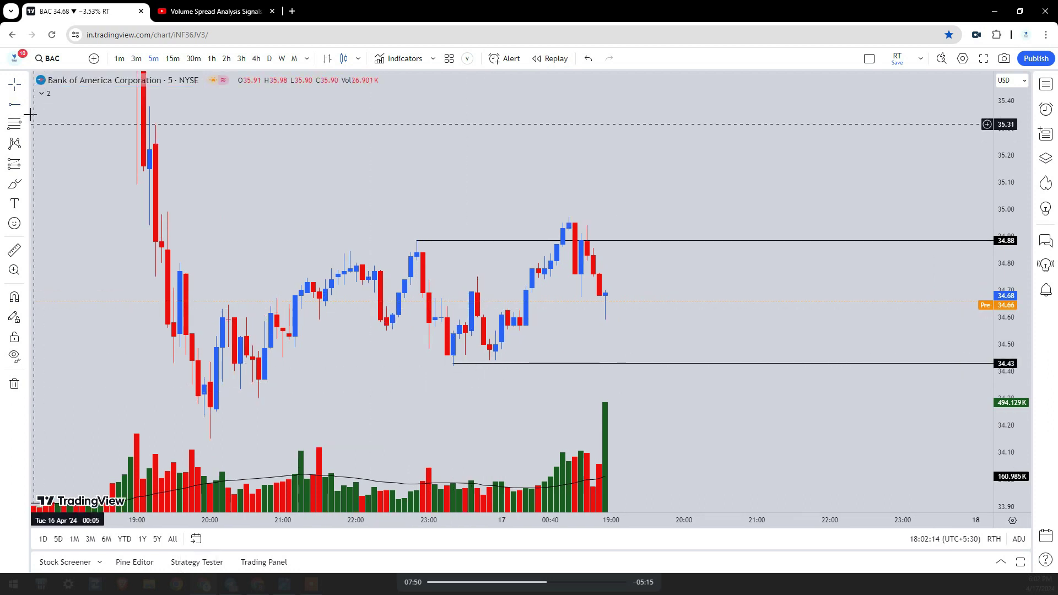
pyautogui.click(569, 217)
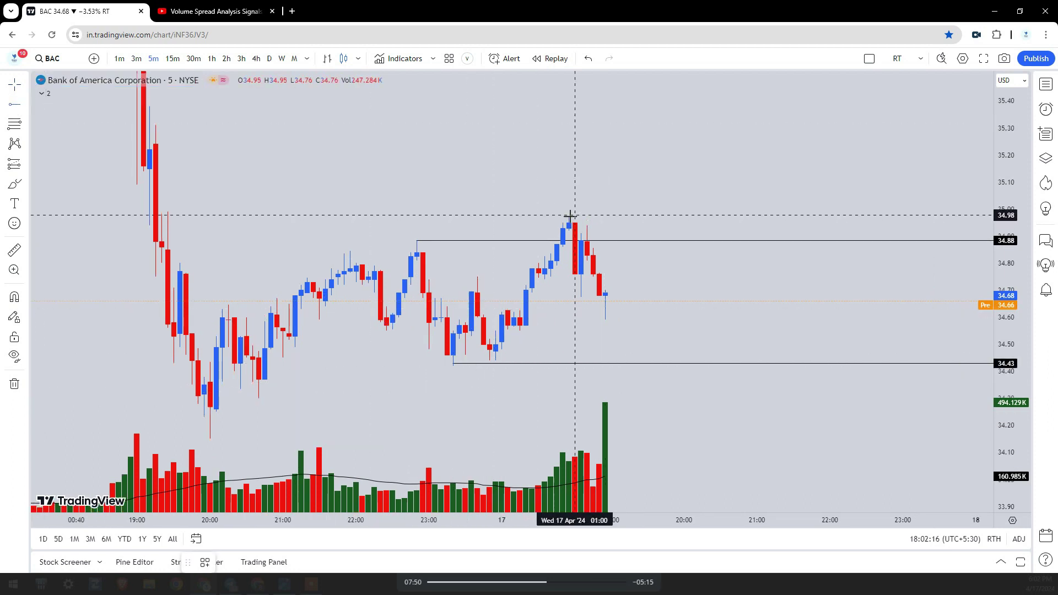
# - Box the range between the 34.43 and 34.97 rays, sketch an upward breakout path from it, and clear the marks
pyautogui.hotkey('ctrl', '2')
pyautogui.moveTo(415, 225)
pyautogui.mouseDown()
pyautogui.moveTo(821, 369)
pyautogui.moveTo(849, 368)
pyautogui.mouseUp()
pyautogui.moveTo(639, 294); pyautogui.dragTo(692, 165)
pyautogui.moveTo(692, 165)
pyautogui.mouseDown()
pyautogui.moveTo(722, 238)
pyautogui.moveTo(831, 94)
pyautogui.mouseUp()
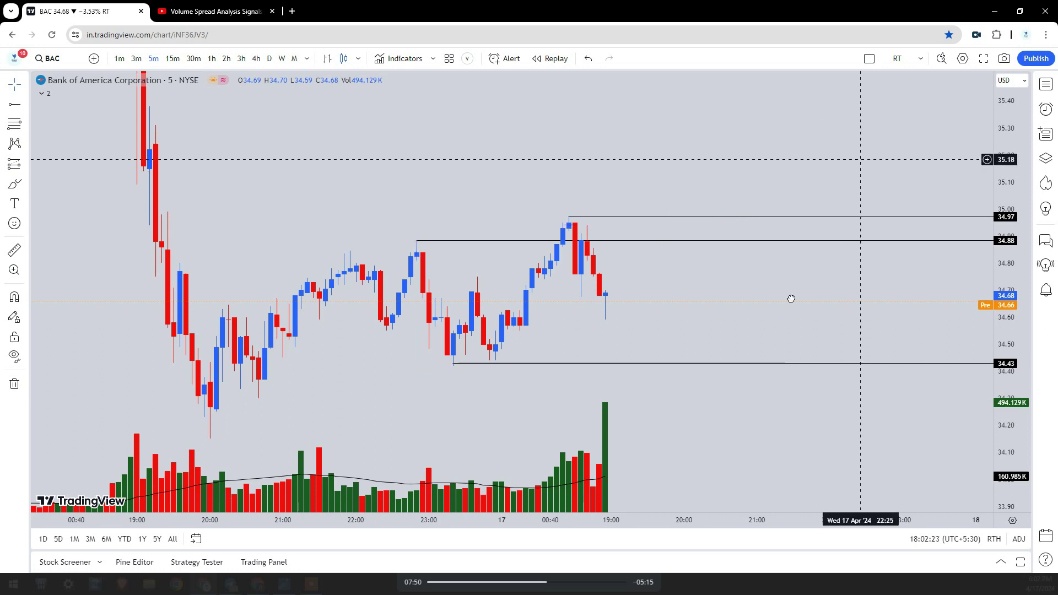
# - Sketch across the price action from 8 to 17 April on the widened 5-minute chart, and undo the sketch
pyautogui.moveTo(858, 158)
pyautogui.mouseDown()
pyautogui.moveTo(781, 309)
pyautogui.moveTo(799, 458)
pyautogui.mouseUp()
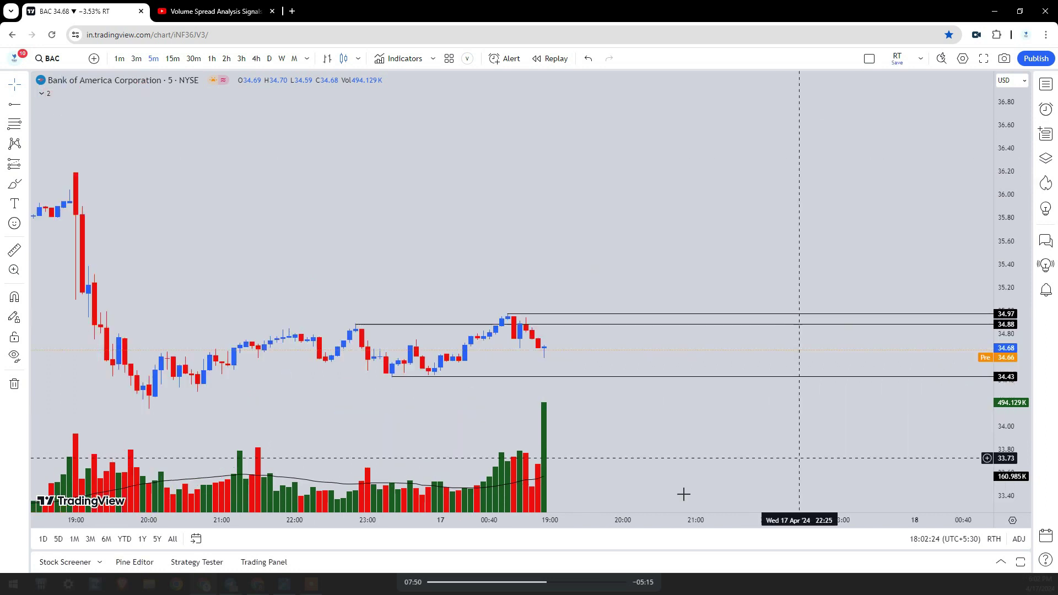
pyautogui.moveTo(738, 515); pyautogui.dragTo(901, 499)
pyautogui.moveTo(910, 263); pyautogui.dragTo(620, 369)
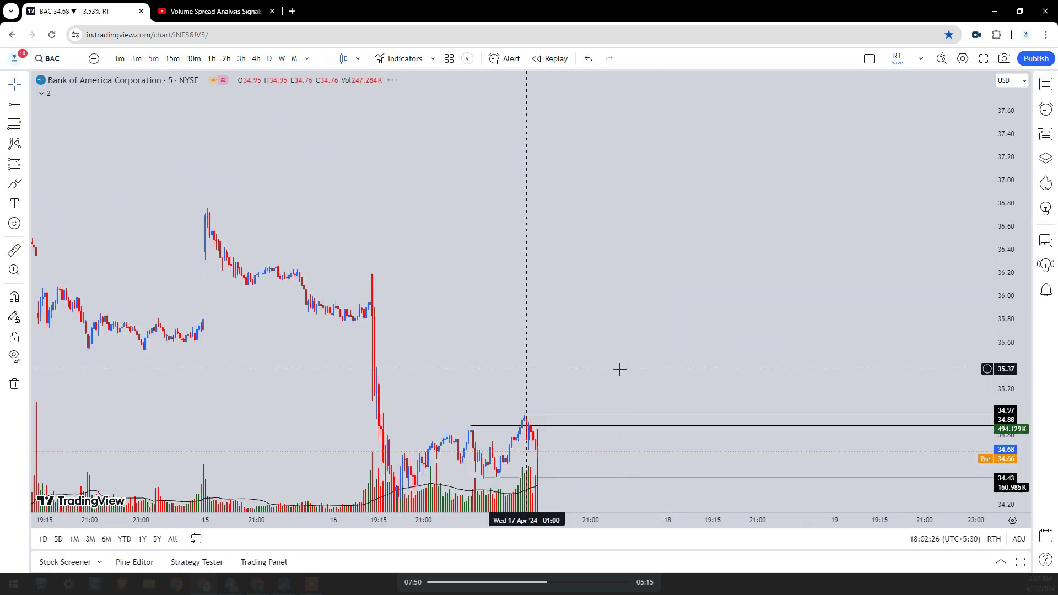
pyautogui.moveTo(1004, 279); pyautogui.dragTo(1000, 410)
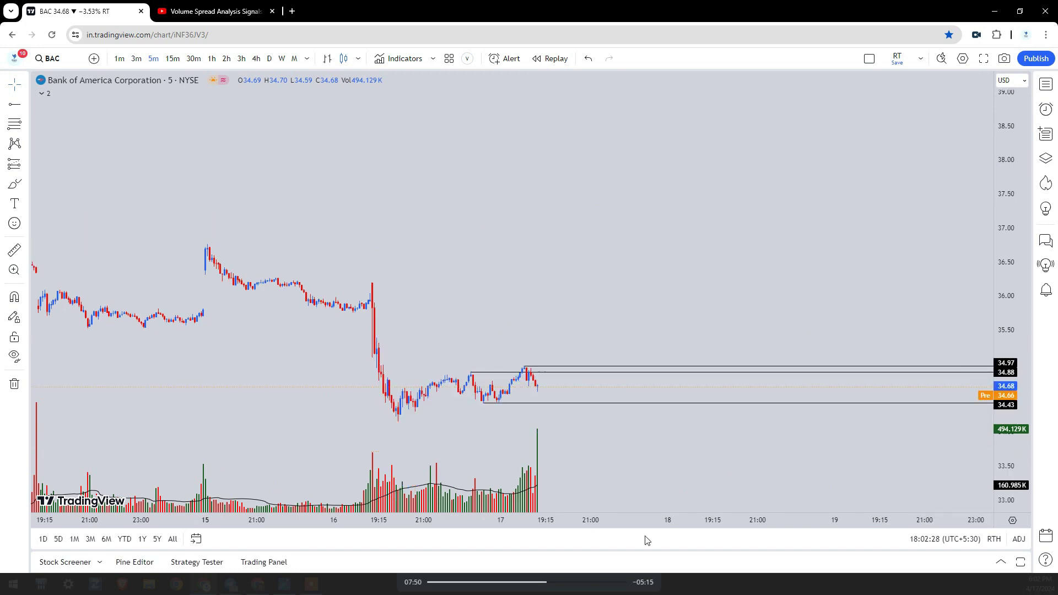
pyautogui.moveTo(636, 519); pyautogui.dragTo(795, 514)
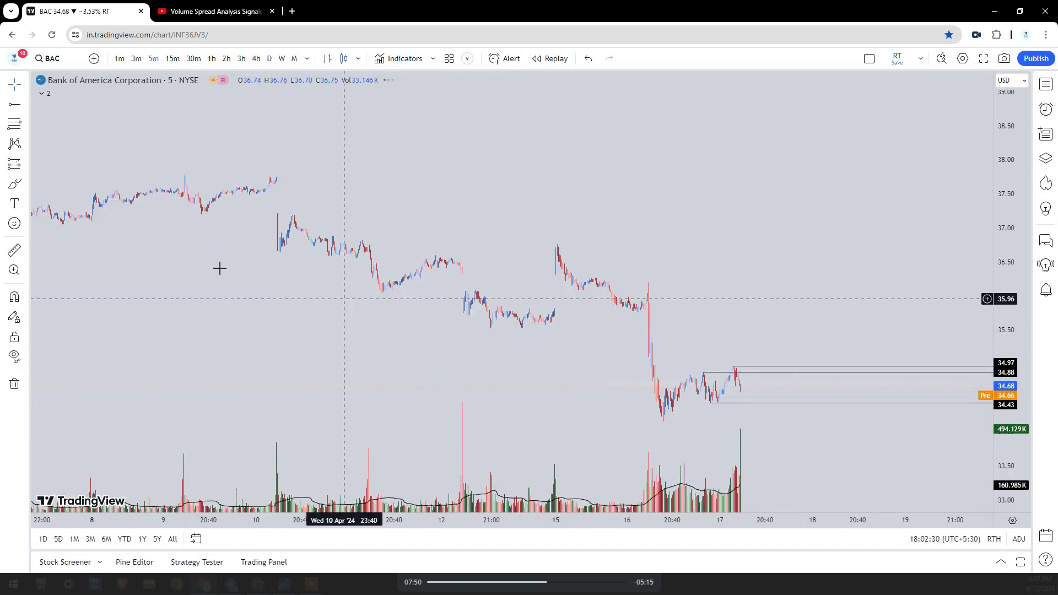
pyautogui.moveTo(65, 189)
pyautogui.mouseDown()
pyautogui.moveTo(937, 322)
pyautogui.moveTo(1007, 269)
pyautogui.mouseUp()
pyautogui.hotkey('ctrl', 'z')
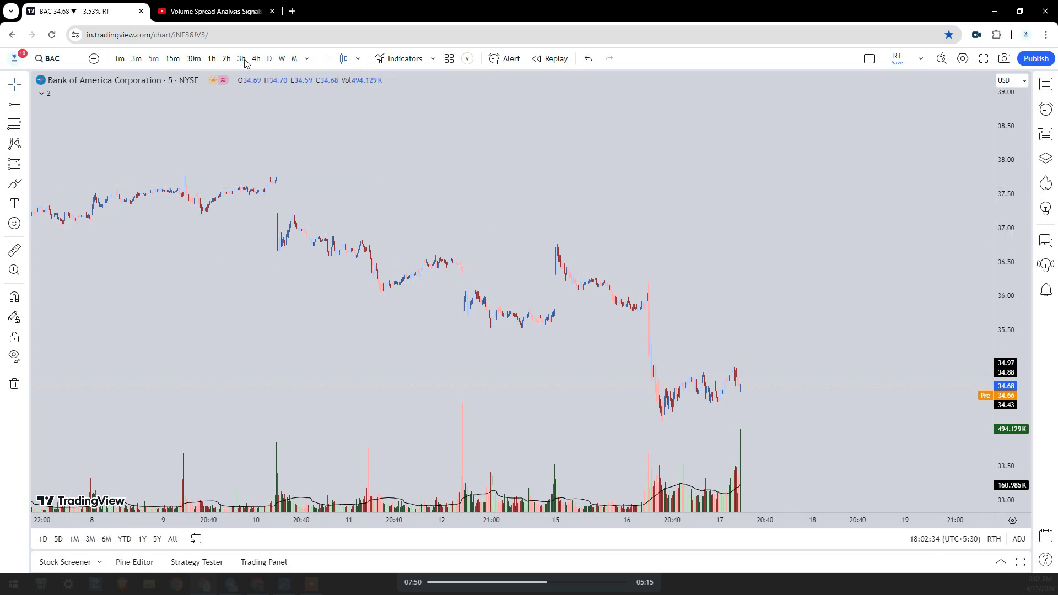
# - On the 1-hour timeframe, place horizontal rays at the late-March 37.61 high and 36.86 low
pyautogui.click(211, 59)
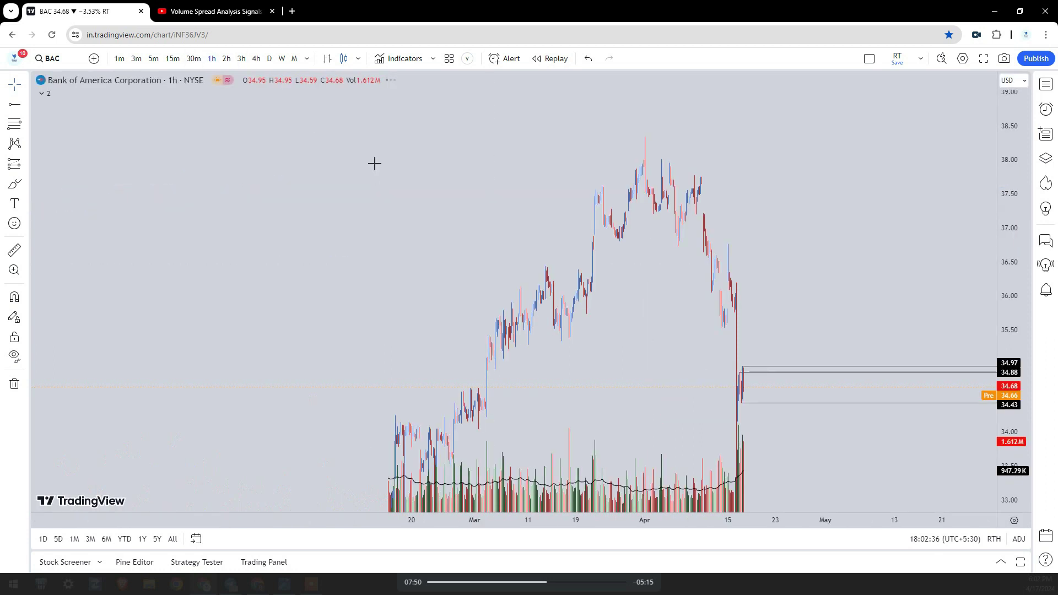
pyautogui.scroll(5, 81, 93)
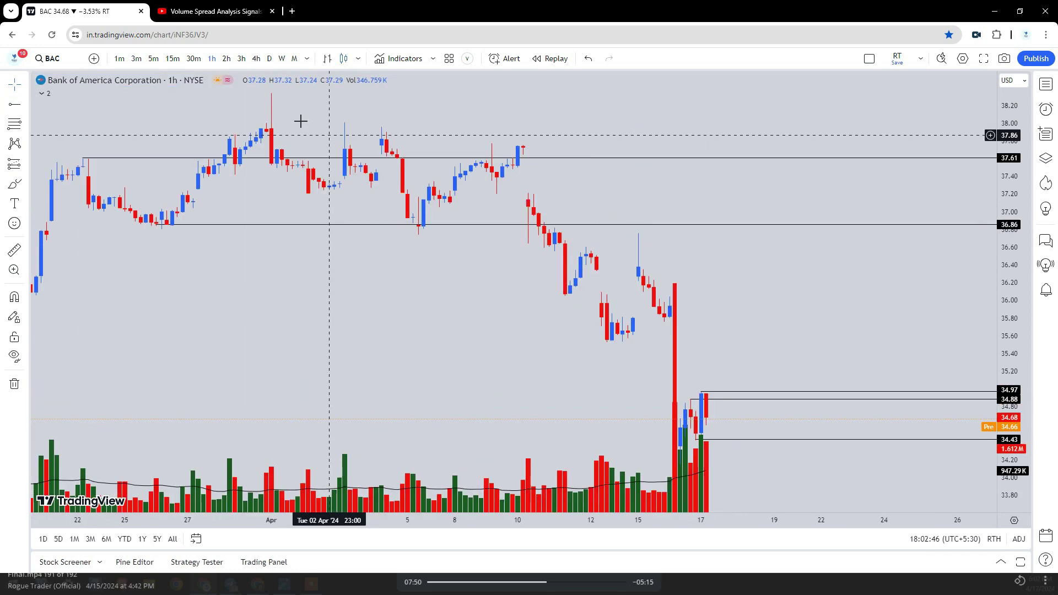
# - Return to the 5-minute timeframe, sketch an upward path from the latest candles, and clear it
pyautogui.click(153, 59)
pyautogui.moveTo(1018, 453); pyautogui.dragTo(995, 342)
pyautogui.moveTo(834, 336); pyautogui.dragTo(729, 200)
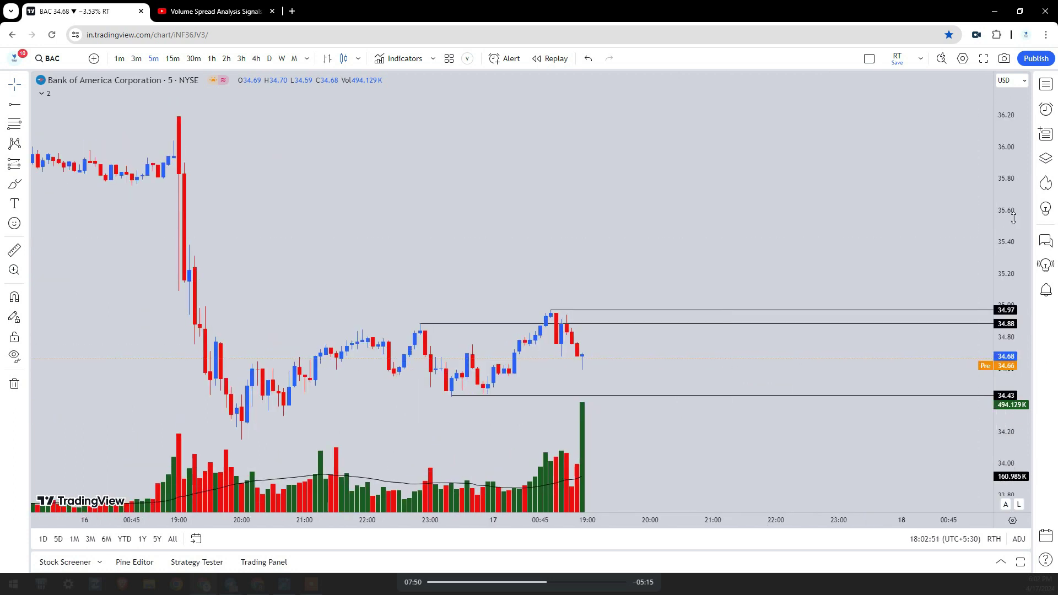
pyautogui.moveTo(564, 343)
pyautogui.mouseDown()
pyautogui.moveTo(588, 389)
pyautogui.moveTo(632, 376)
pyautogui.moveTo(755, 233)
pyautogui.moveTo(815, 129)
pyautogui.mouseUp()
pyautogui.press('Escape')
# - Mark the 36.86 ray with a small box above the 5-minute candles, and clear the box
pyautogui.moveTo(832, 225); pyautogui.dragTo(824, 338)
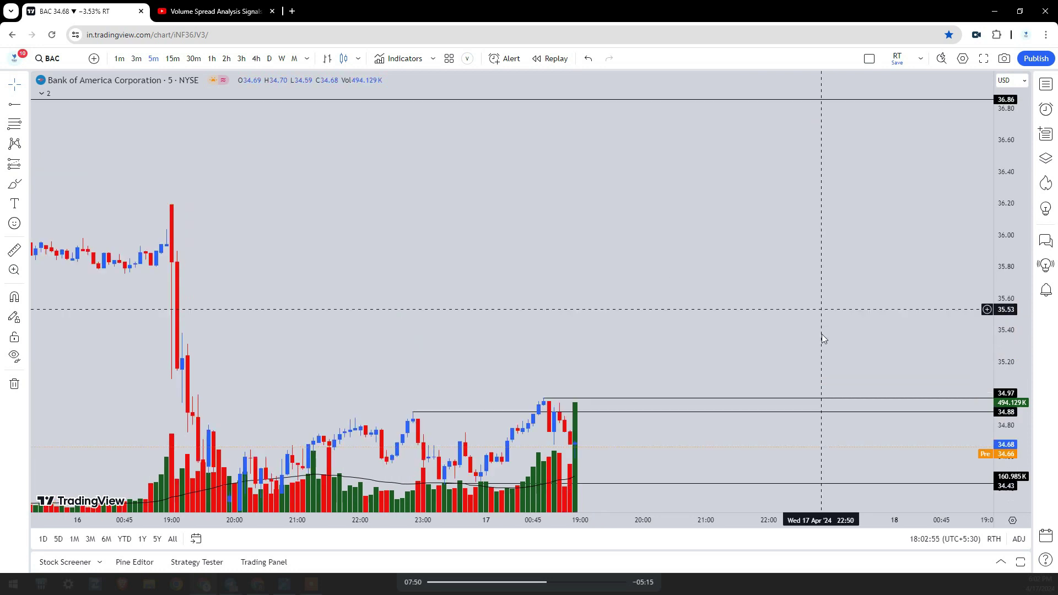
pyautogui.moveTo(1004, 204); pyautogui.dragTo(1004, 270)
pyautogui.hotkey('ctrl', '2')
pyautogui.moveTo(804, 132)
pyautogui.mouseDown()
pyautogui.moveTo(838, 189)
pyautogui.moveTo(838, 169)
pyautogui.mouseUp()
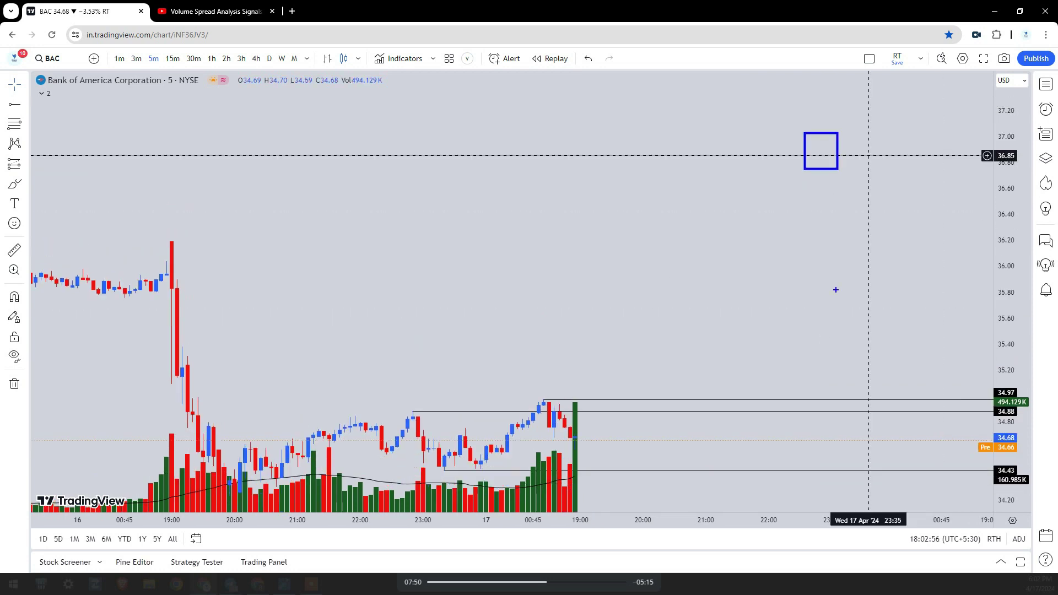
pyautogui.press('Escape')
# - Box the latest 5-minute candles around the 34.43 to 34.97 range, and clear the box
pyautogui.moveTo(773, 349); pyautogui.dragTo(772, 261)
pyautogui.hotkey('ctrl', '2')
pyautogui.moveTo(417, 295); pyautogui.dragTo(596, 417)
pyautogui.press('Escape')
# - Draw short lines at about 34.92 and just below the 34.43 ray, sketch an upward breakout path, and clear the marks
pyautogui.hotkey('ctrl', '2')
pyautogui.moveTo(571, 317); pyautogui.dragTo(636, 318)
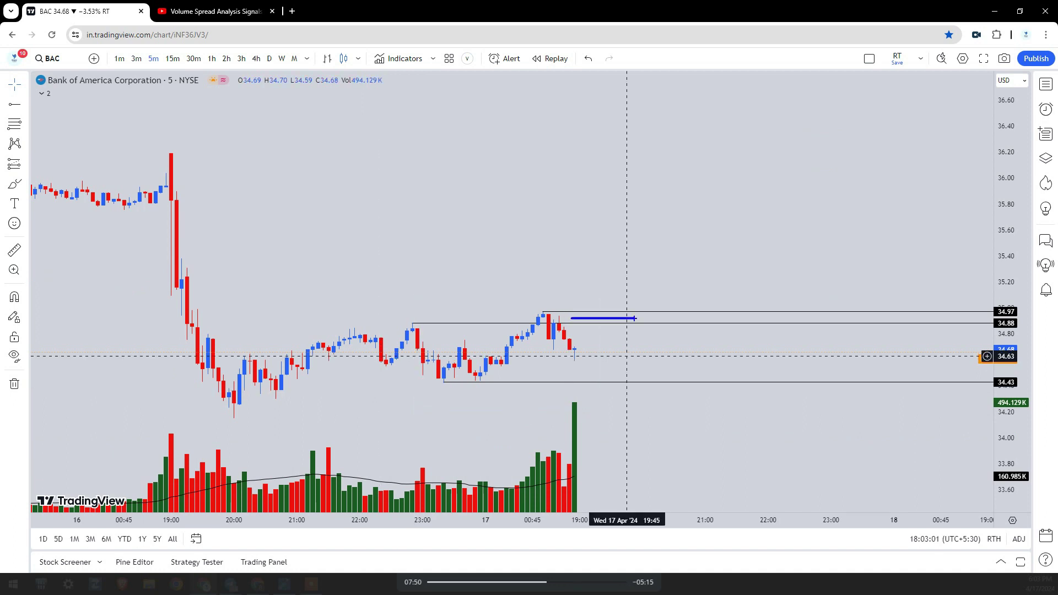
pyautogui.moveTo(563, 390); pyautogui.dragTo(738, 392)
pyautogui.moveTo(618, 311); pyautogui.dragTo(852, 83)
pyautogui.press('Escape')
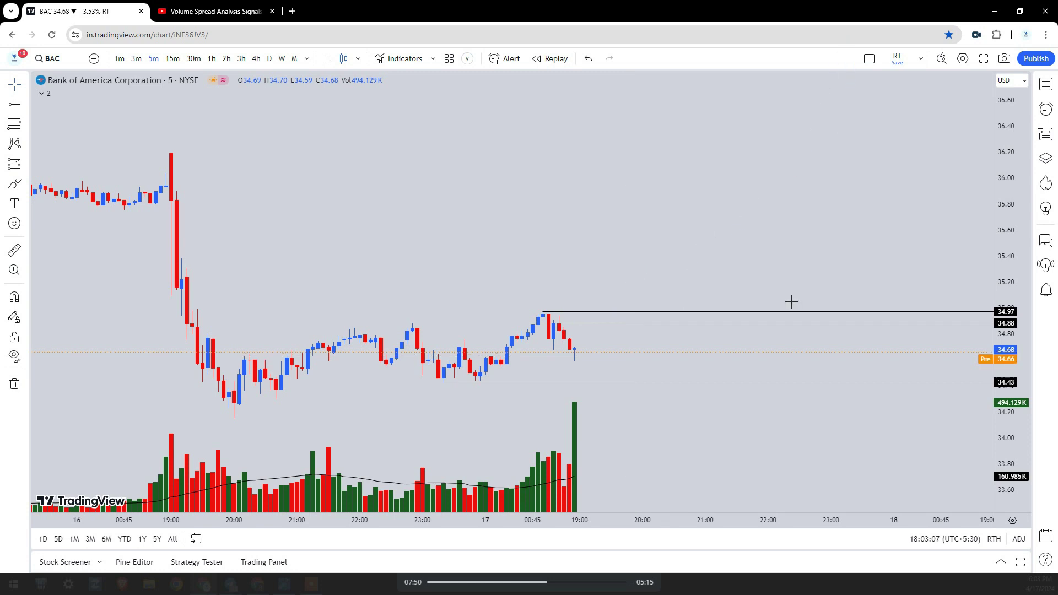
# - Box the range between the 34.43 and 34.88 rays on the 5-minute chart, extending it to about 22:30 on 17 April
pyautogui.moveTo(1005, 377); pyautogui.dragTo(1005, 220)
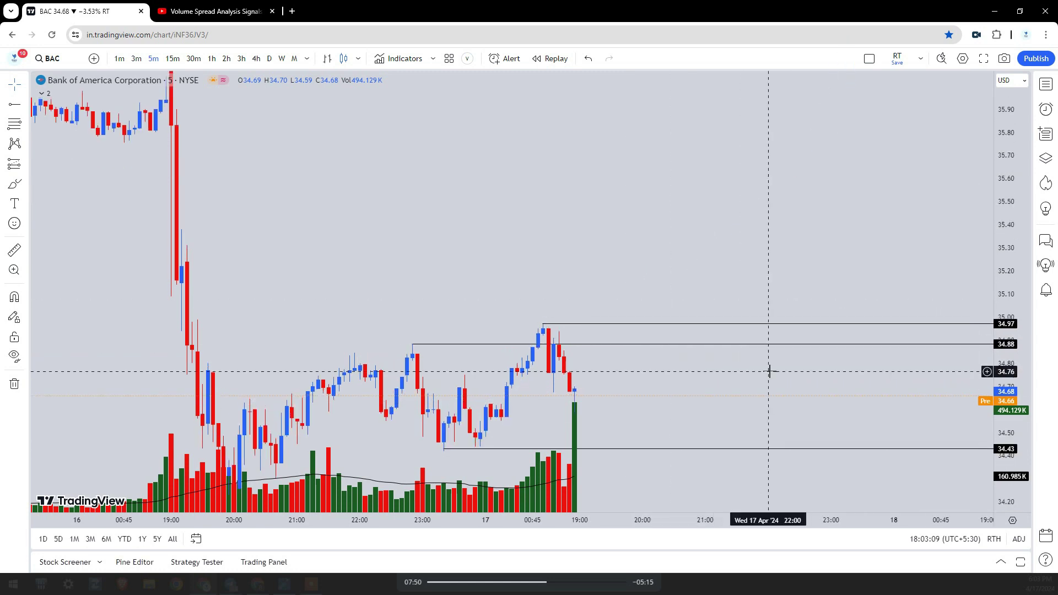
pyautogui.moveTo(766, 357); pyautogui.dragTo(754, 329)
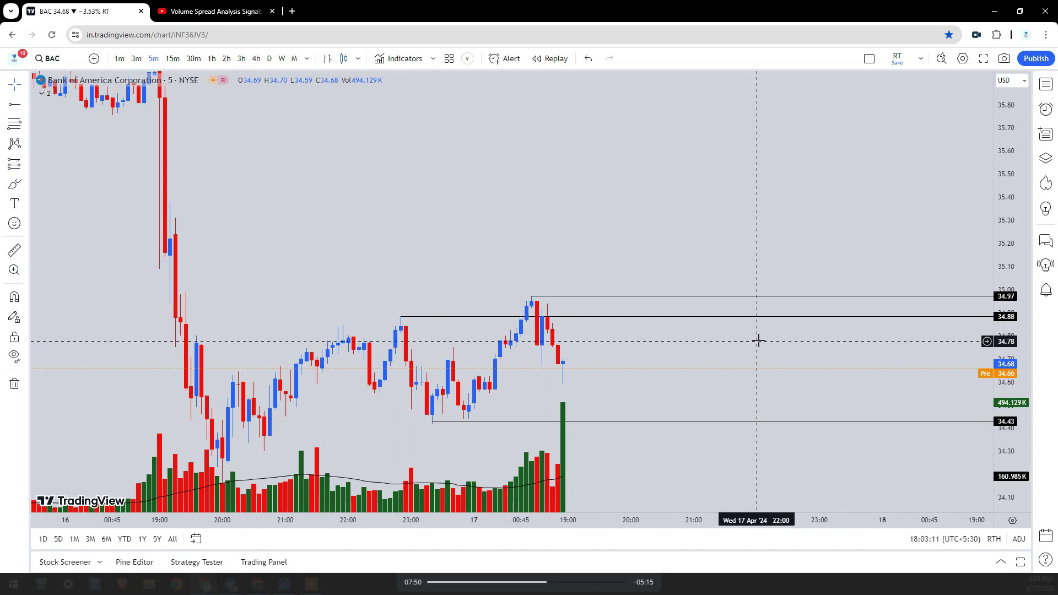
pyautogui.hotkey('ctrl', '2')
pyautogui.moveTo(370, 317)
pyautogui.mouseDown()
pyautogui.moveTo(721, 440)
pyautogui.moveTo(788, 415)
pyautogui.mouseUp()
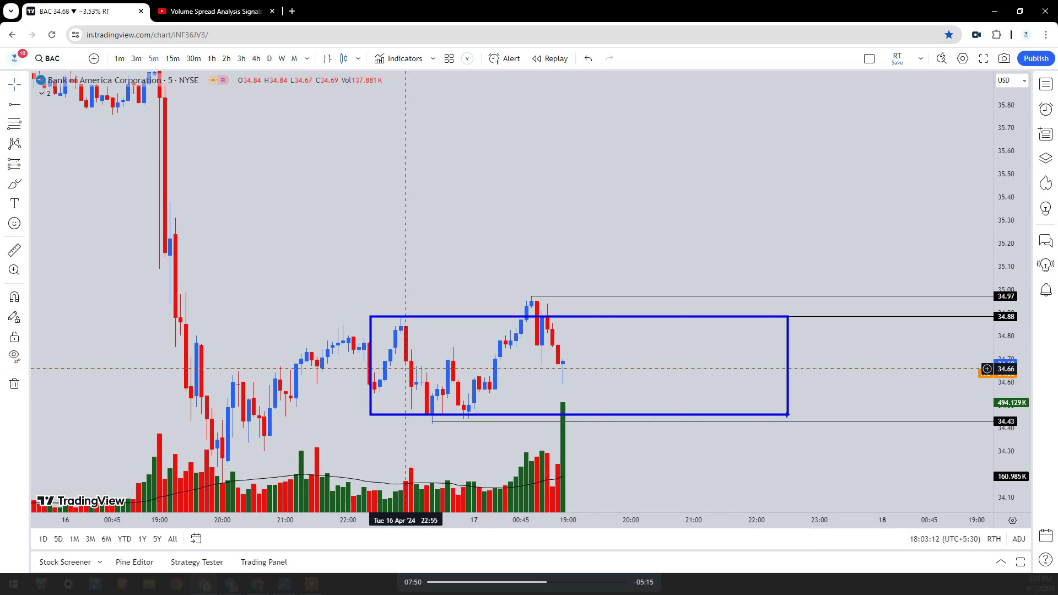
# - Switch to the 1-hour timeframe and delete the 34.88, 34.97 and 34.43 rays
pyautogui.click(211, 59)
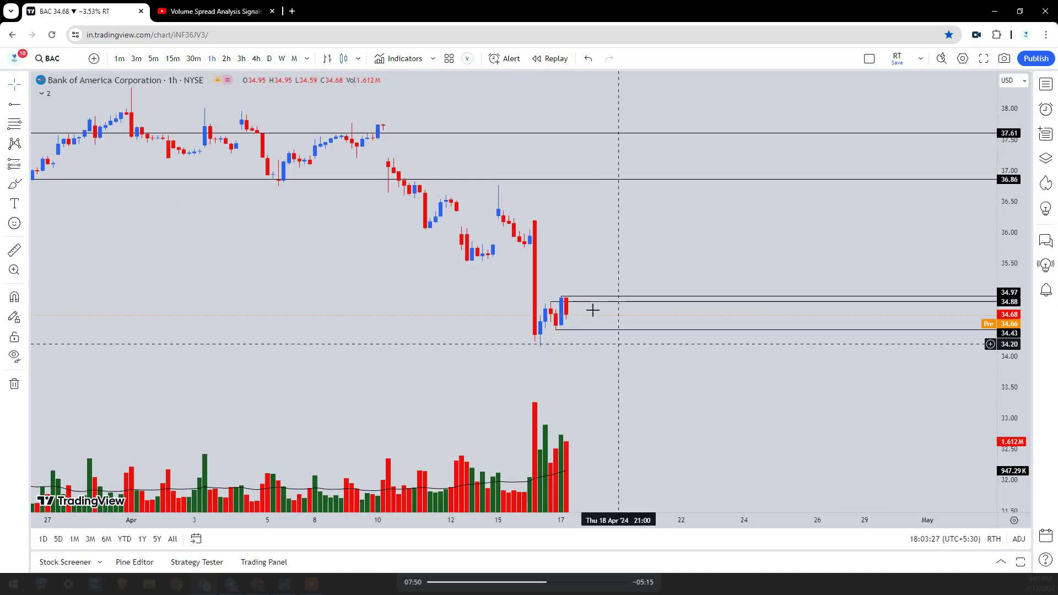
pyautogui.click(594, 303)
pyautogui.press('Delete')
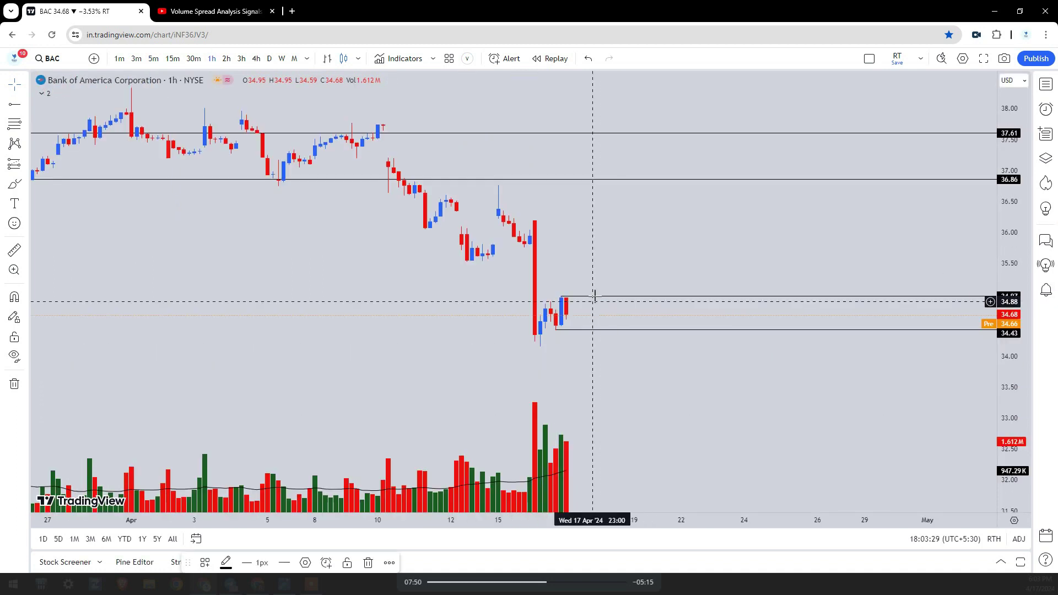
pyautogui.click(595, 295)
pyautogui.press('Delete')
pyautogui.click(599, 329)
pyautogui.press('Delete')
# - Place a horizontal ray at the 38.35 high of 1 April on the 1-hour chart
pyautogui.moveTo(878, 404); pyautogui.dragTo(1015, 108)
pyautogui.moveTo(467, 315); pyautogui.dragTo(681, 483)
pyautogui.moveTo(1023, 200); pyautogui.dragTo(872, 248)
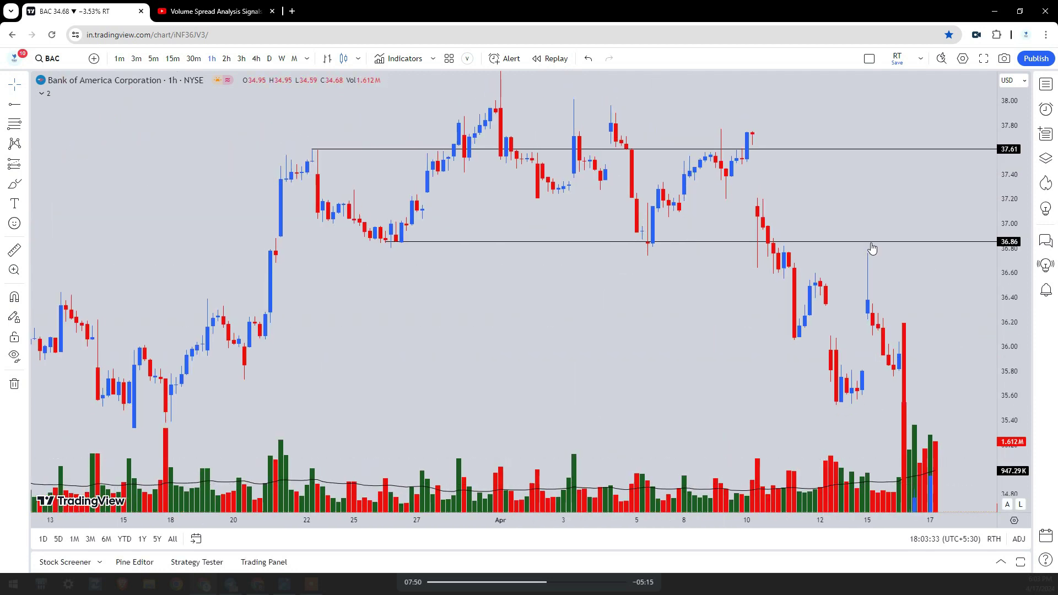
pyautogui.moveTo(567, 362); pyautogui.dragTo(567, 431)
pyautogui.click(17, 104)
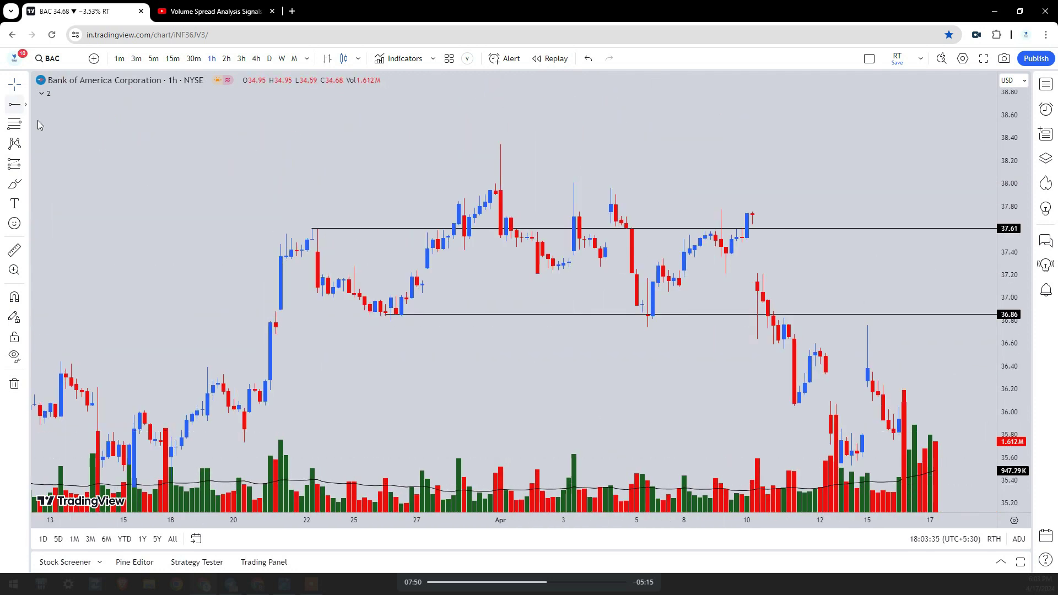
pyautogui.click(499, 143)
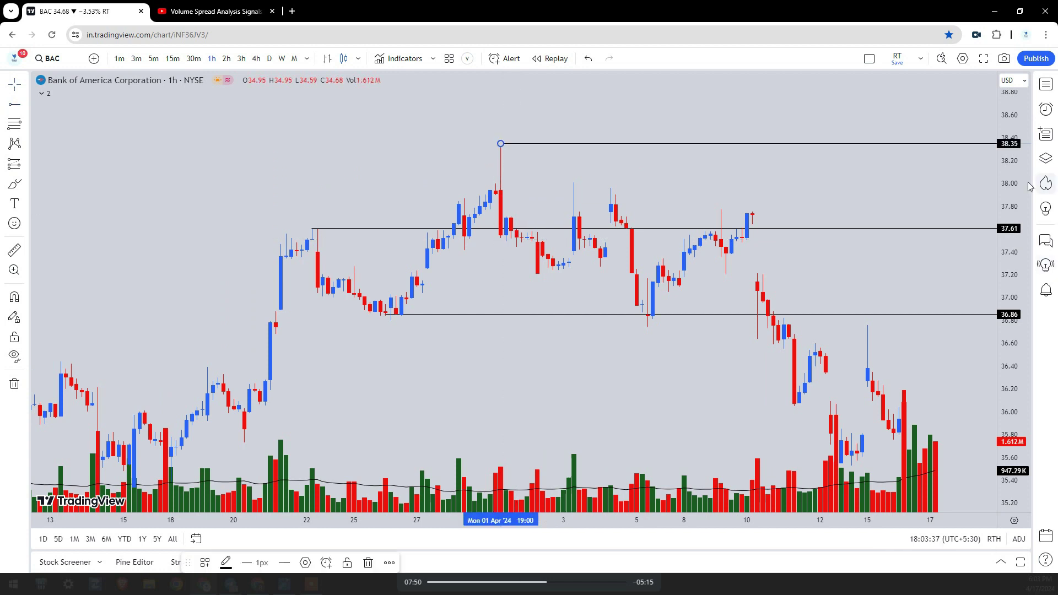
# - Frame the March to mid-April hourly candles with the three rays and compare them with the 15 April projection
pyautogui.moveTo(963, 261); pyautogui.dragTo(959, 287)
pyautogui.moveTo(556, 520); pyautogui.dragTo(709, 519)
pyautogui.moveTo(762, 436); pyautogui.dragTo(612, 394)
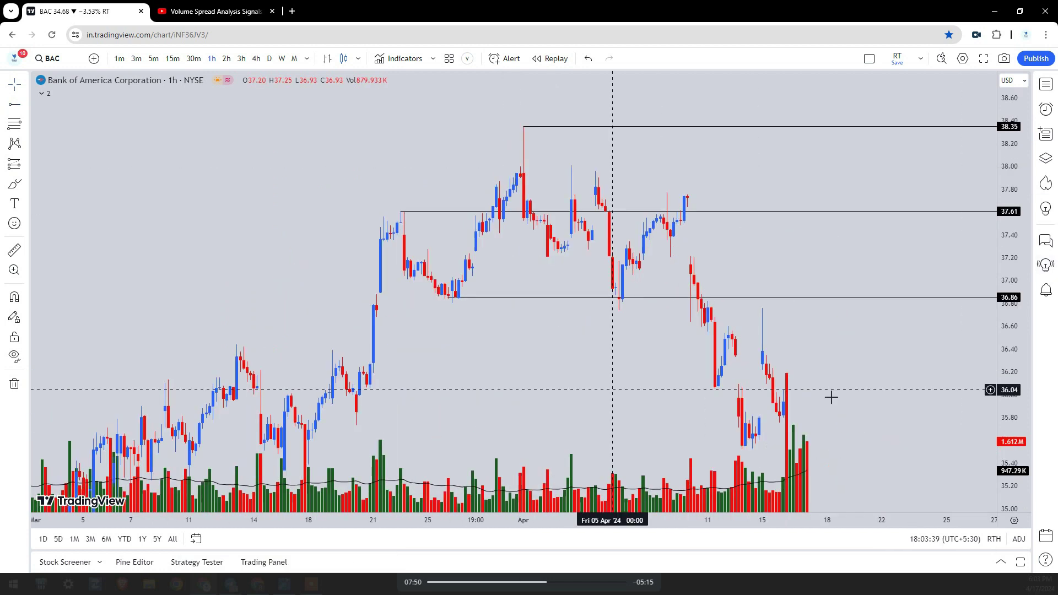
pyautogui.moveTo(1013, 243); pyautogui.dragTo(1014, 370)
pyautogui.moveTo(832, 407); pyautogui.dragTo(847, 340)
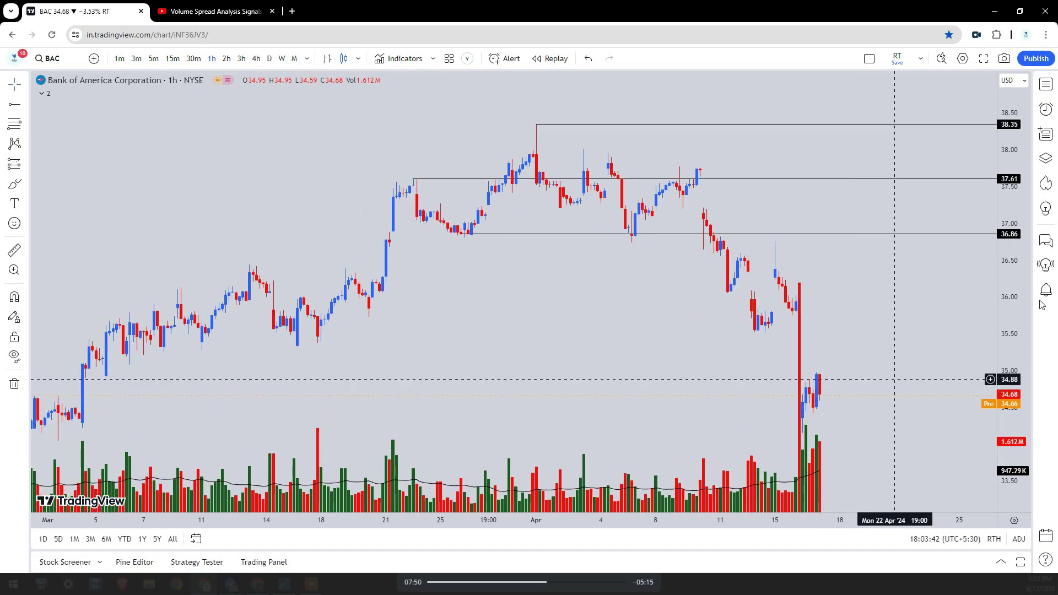
pyautogui.moveTo(1012, 290); pyautogui.dragTo(1012, 306)
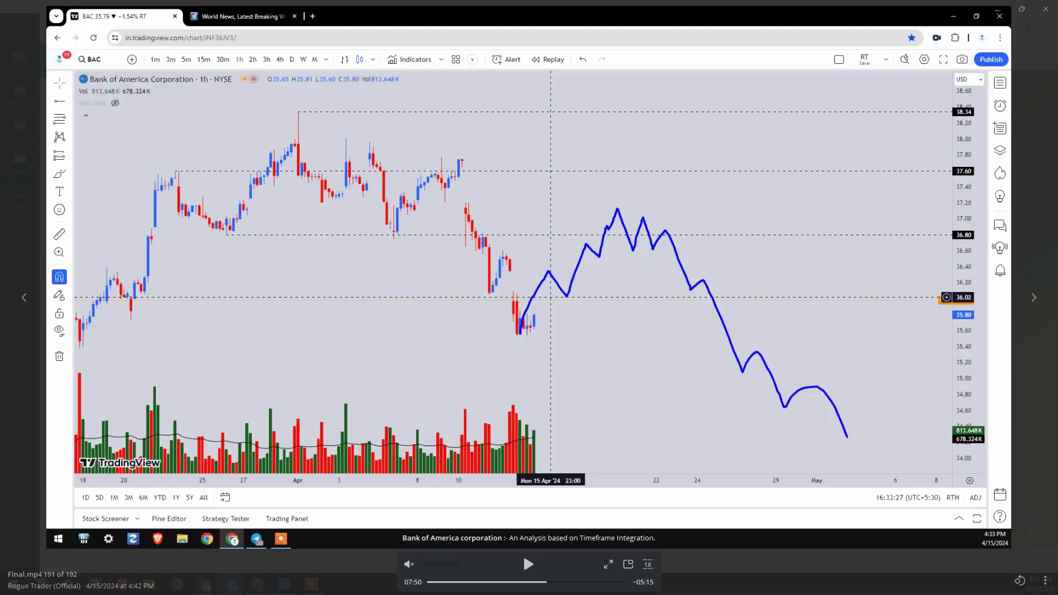
# - Switch to Telegram, jump to the pinned 4 April Nifty 50 activity message, and return to the TradingView chart
pyautogui.click(1027, 455)
pyautogui.click(1015, 450)
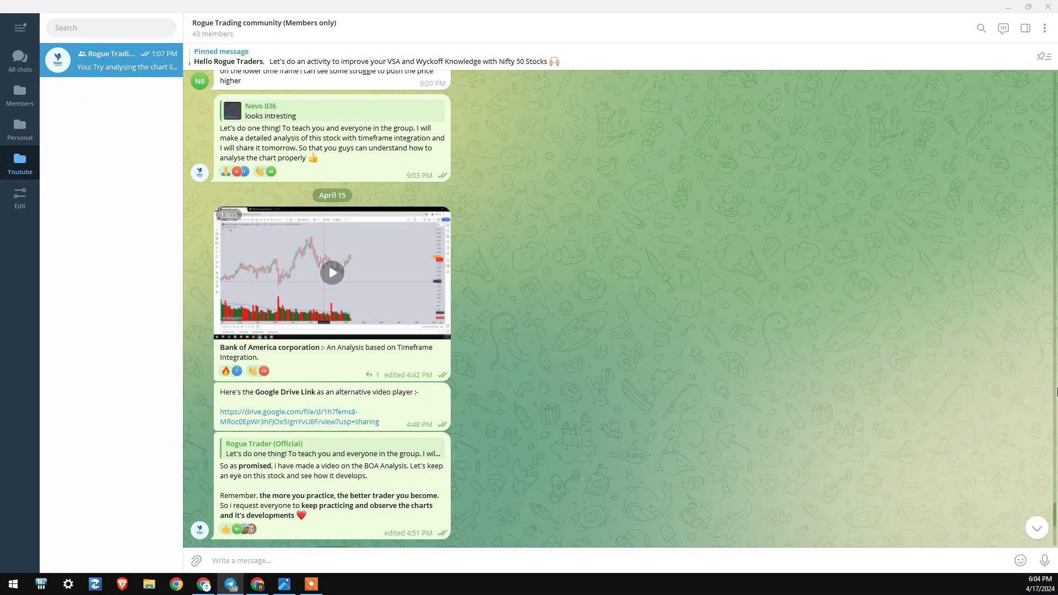
pyautogui.click(314, 61)
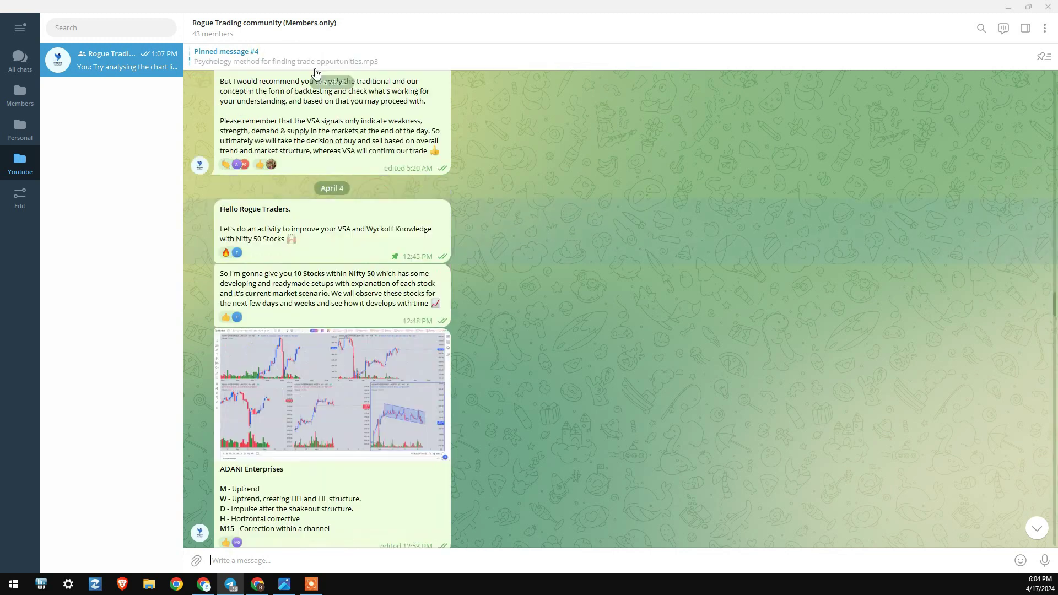
pyautogui.scroll(-2, 621, 405)
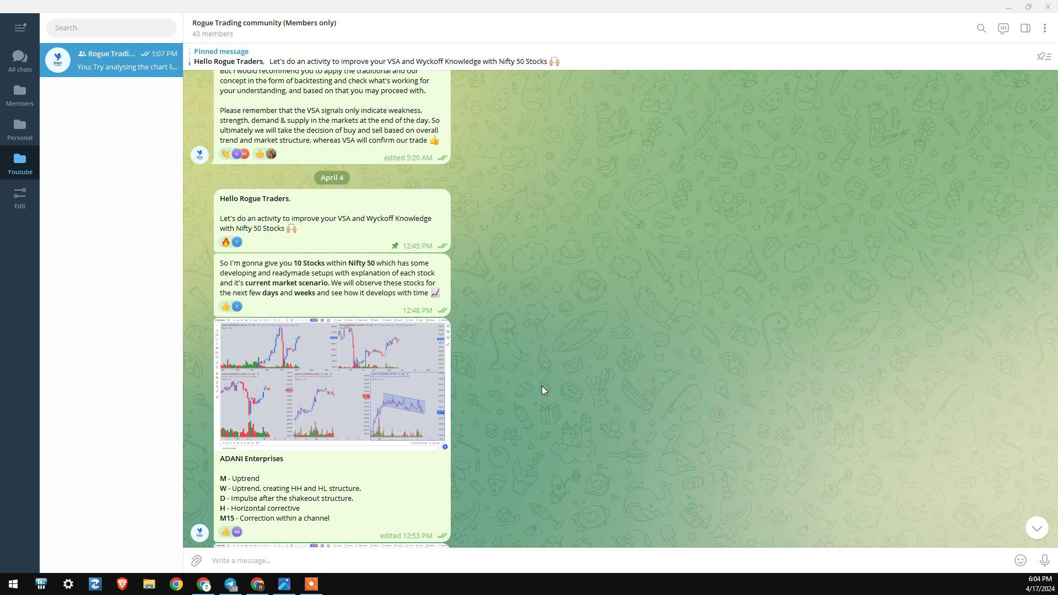
pyautogui.hotkey('alt', 'Tab')
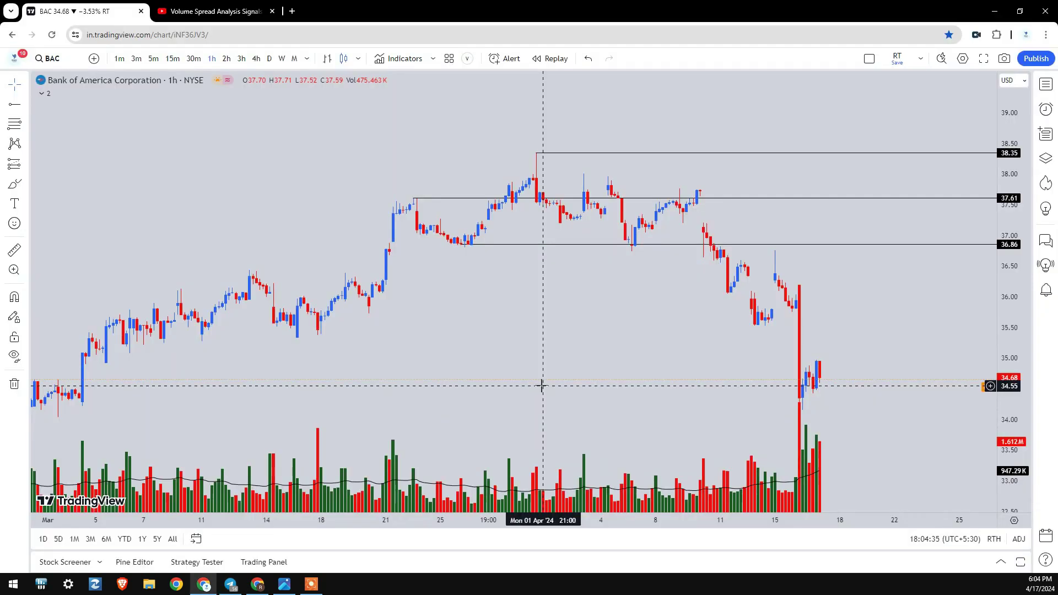